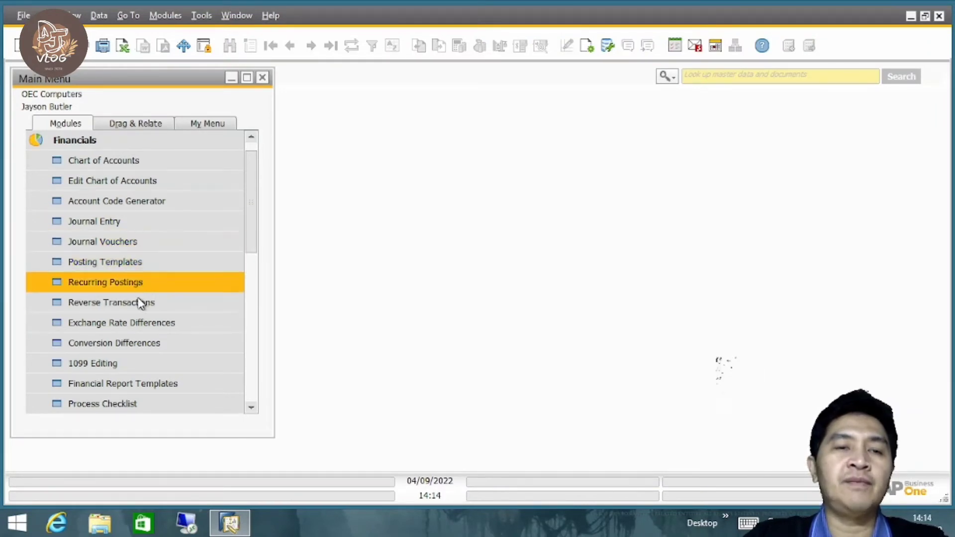
Open a new Journal Entry from the Financials module and move its window slightly aside.
click(145, 228)
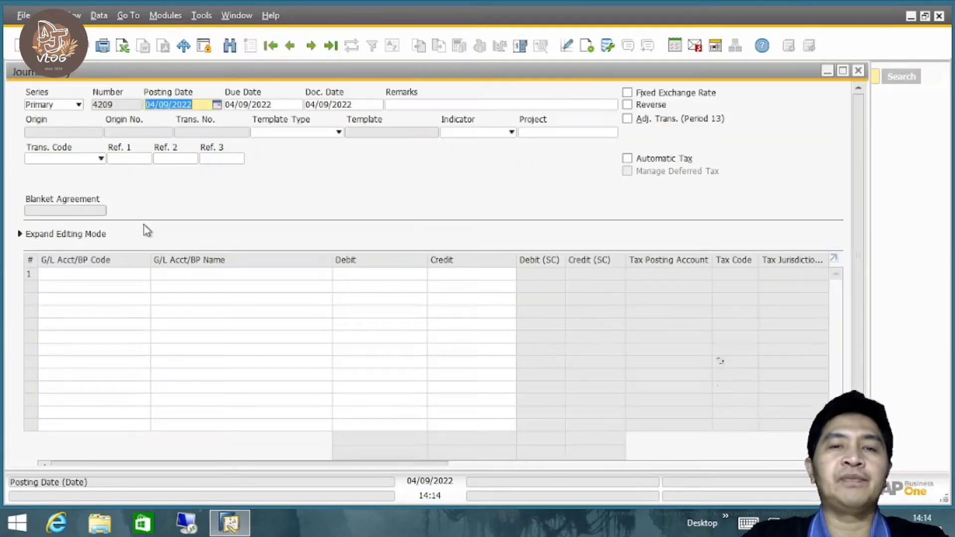
drag(396, 77, 424, 76)
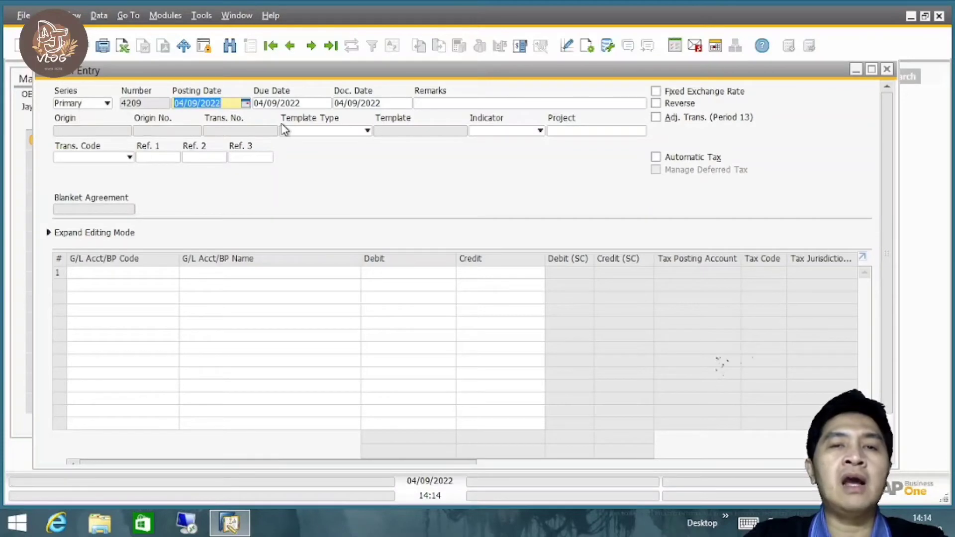
click(441, 103)
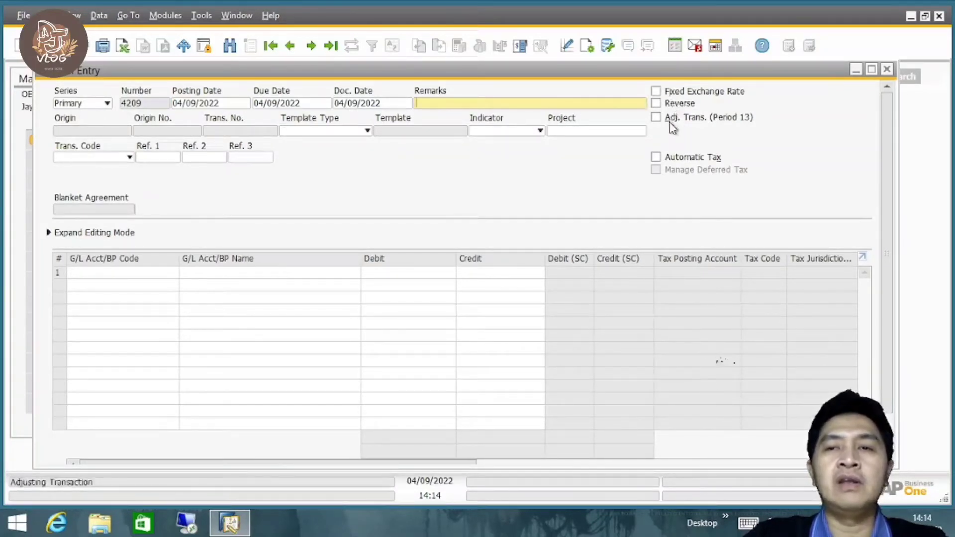
Try the Reverse option and the expanded editing mode of the journal entry, turning each off again.
click(662, 105)
click(662, 108)
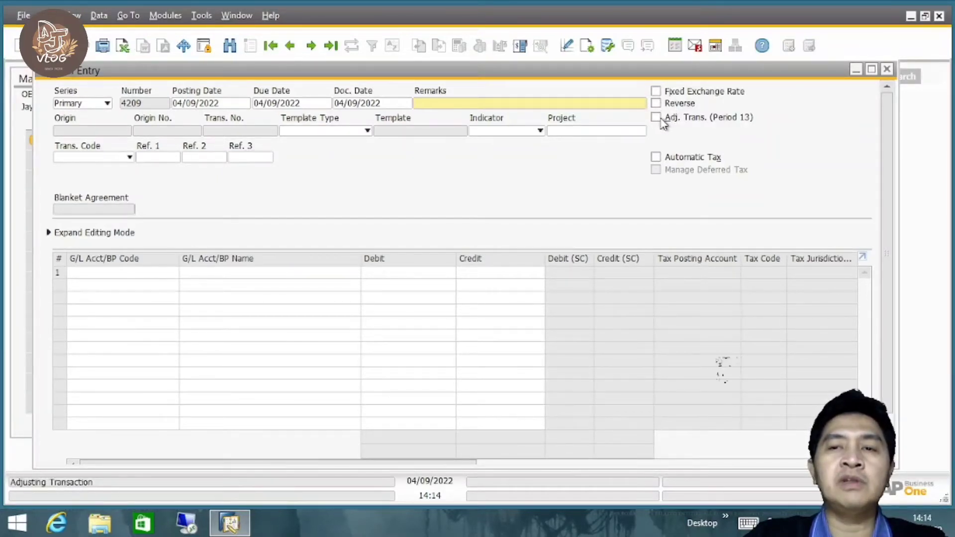
click(658, 104)
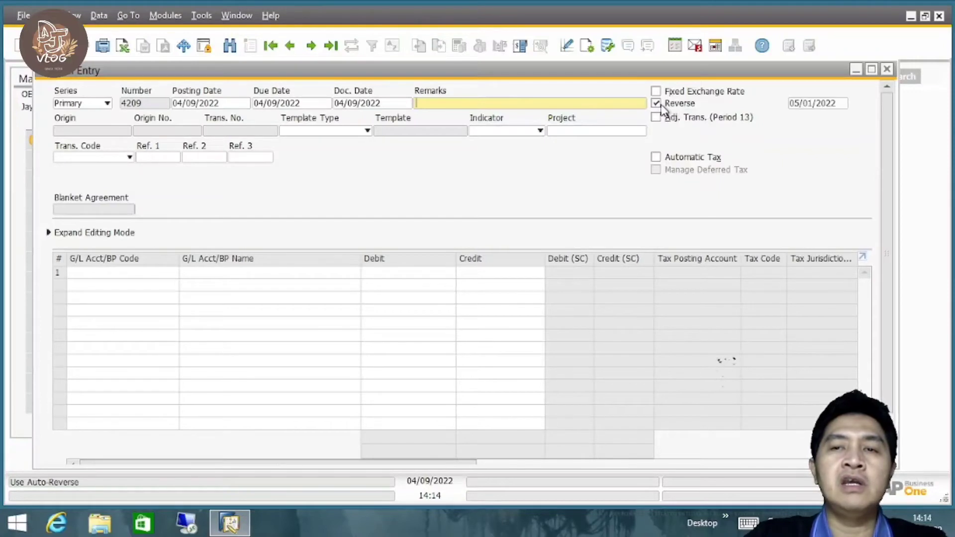
click(662, 104)
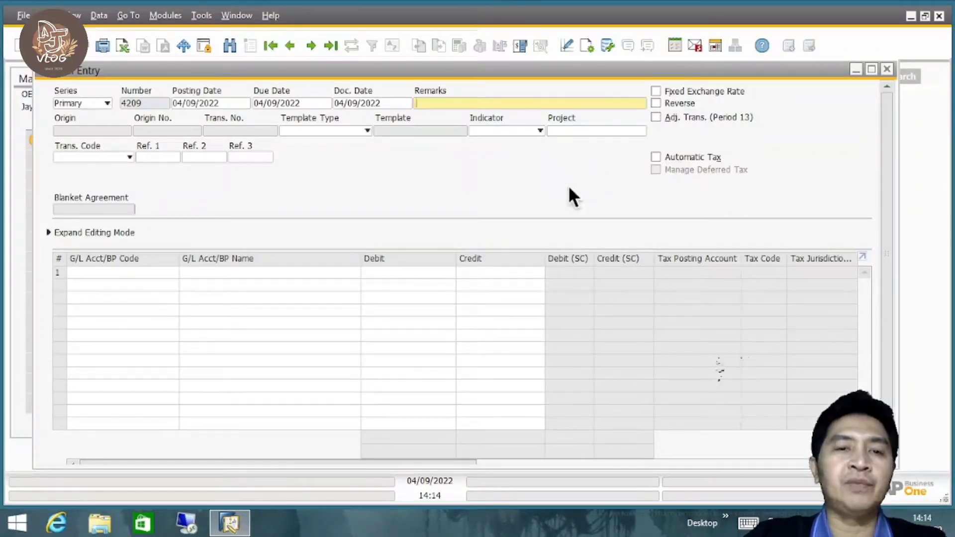
click(48, 232)
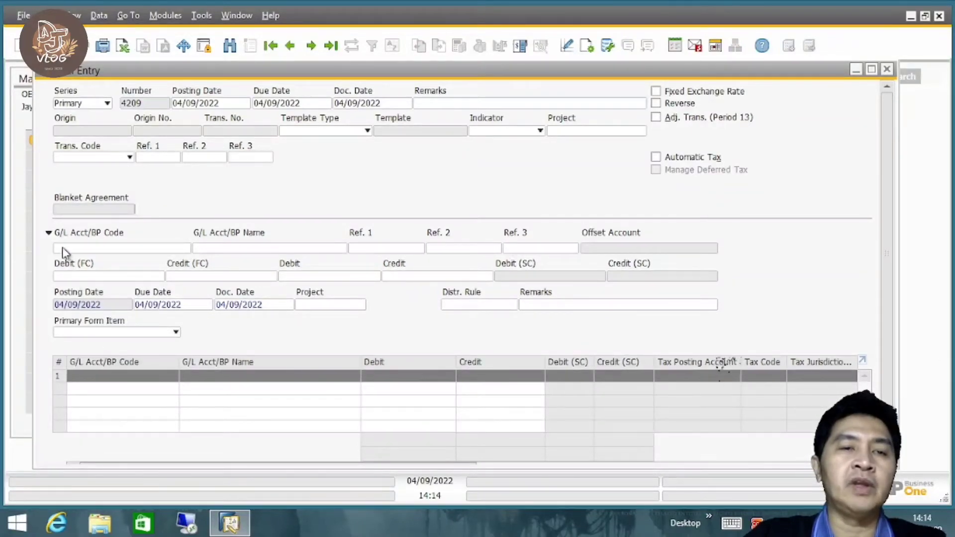
click(49, 232)
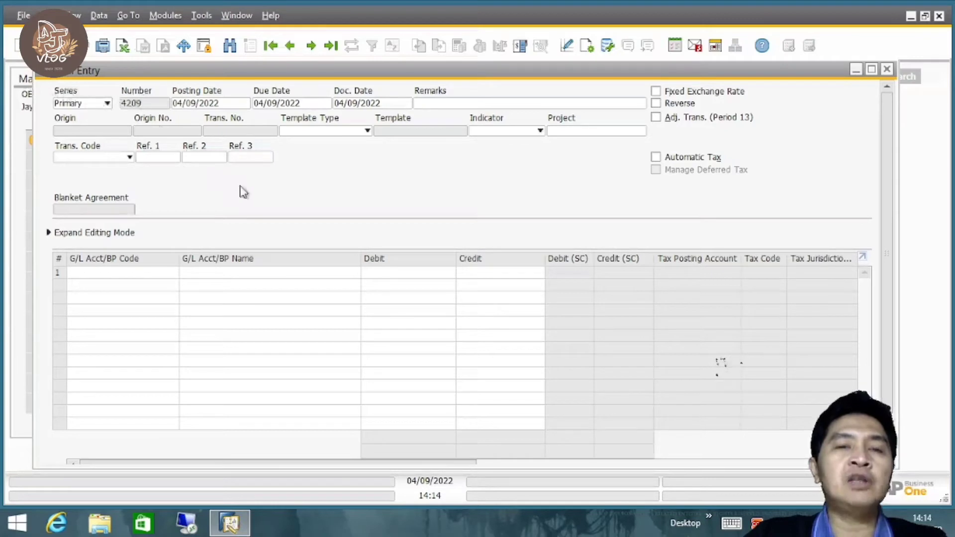
Choose the Cash on Hand (HO, USA, GA) account for the first journal entry row.
click(109, 272)
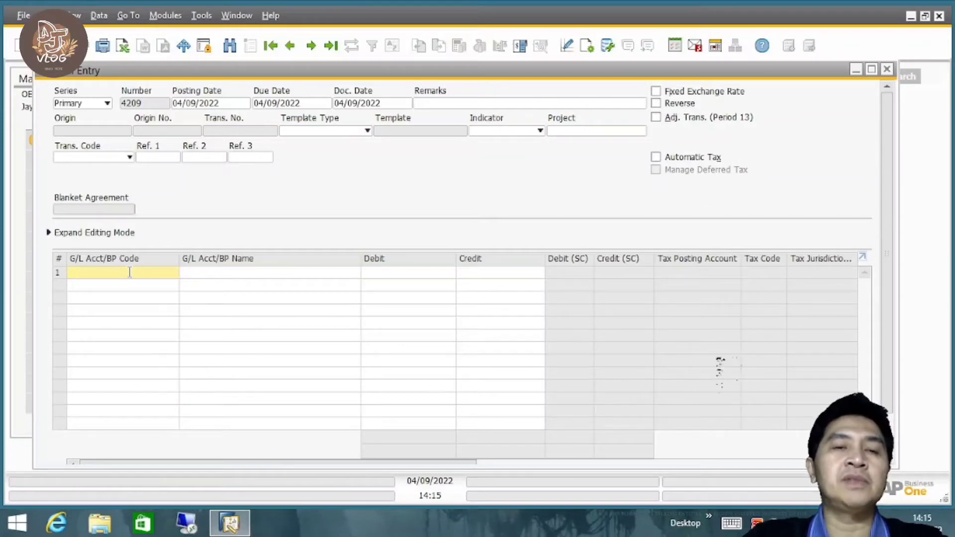
key(Tab)
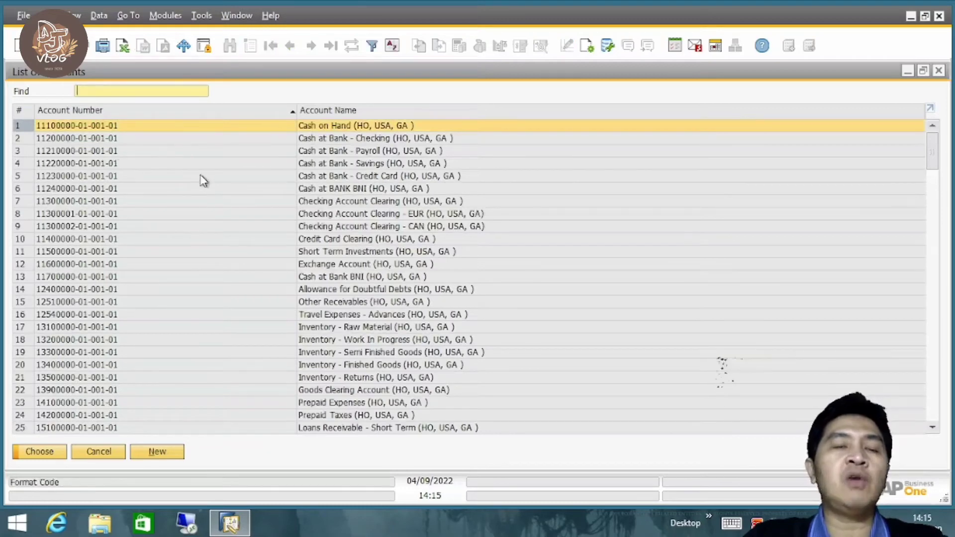
double_click(353, 126)
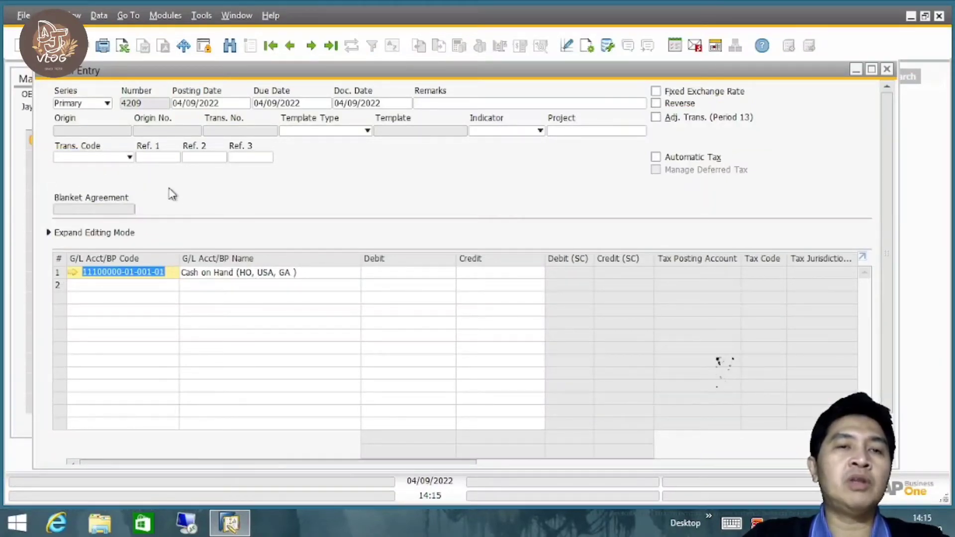
Find the accounts starting with 6 and choose Miscellaneous Expense (HO, USA, GA) for the second row.
click(128, 285)
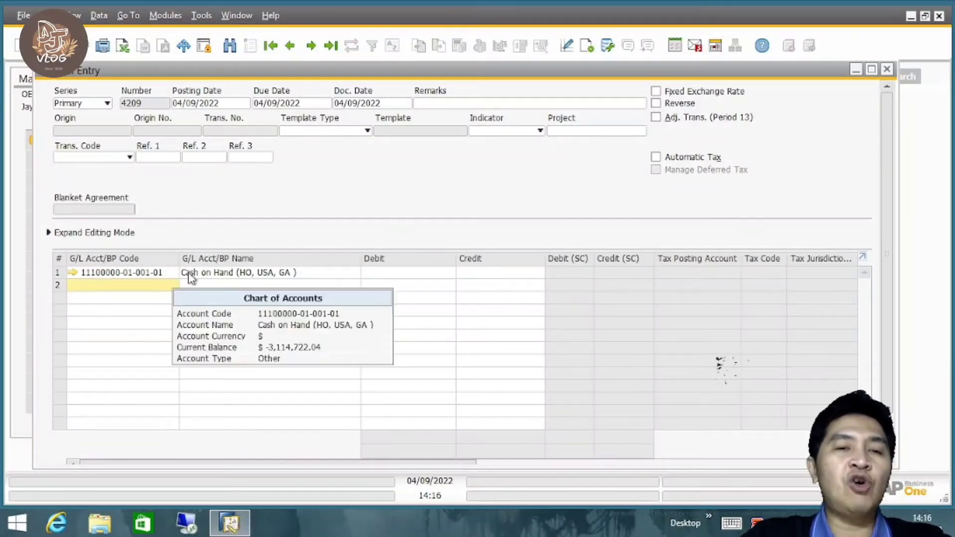
mouse_move(91, 278)
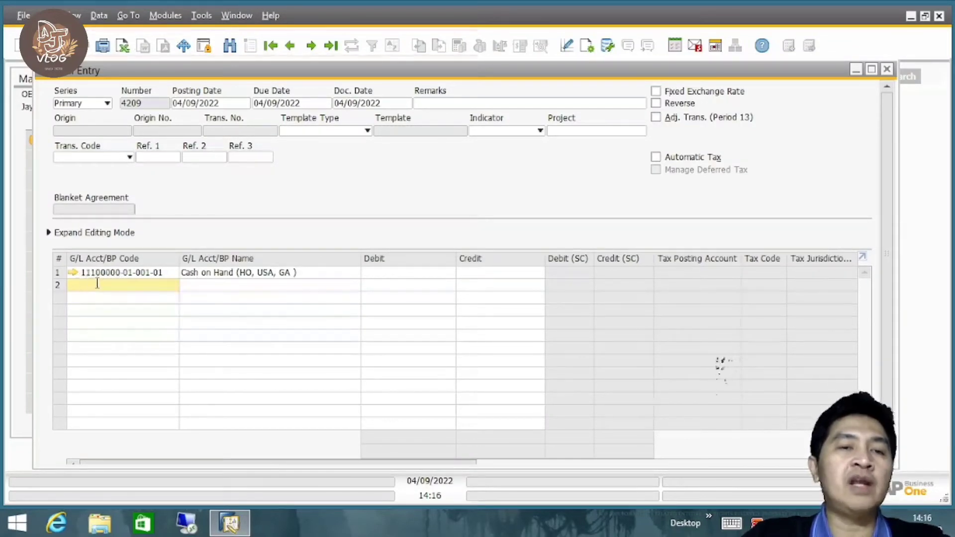
key(Tab)
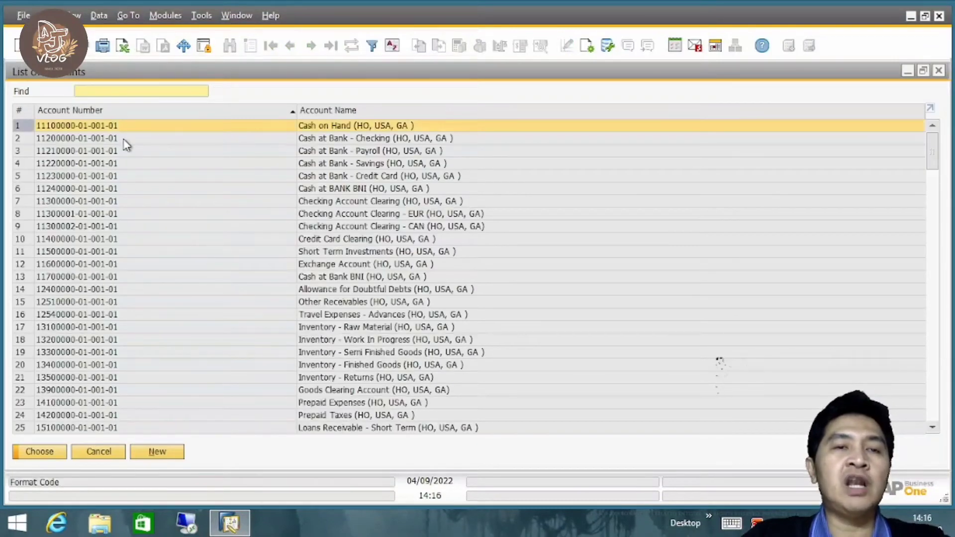
text(6)
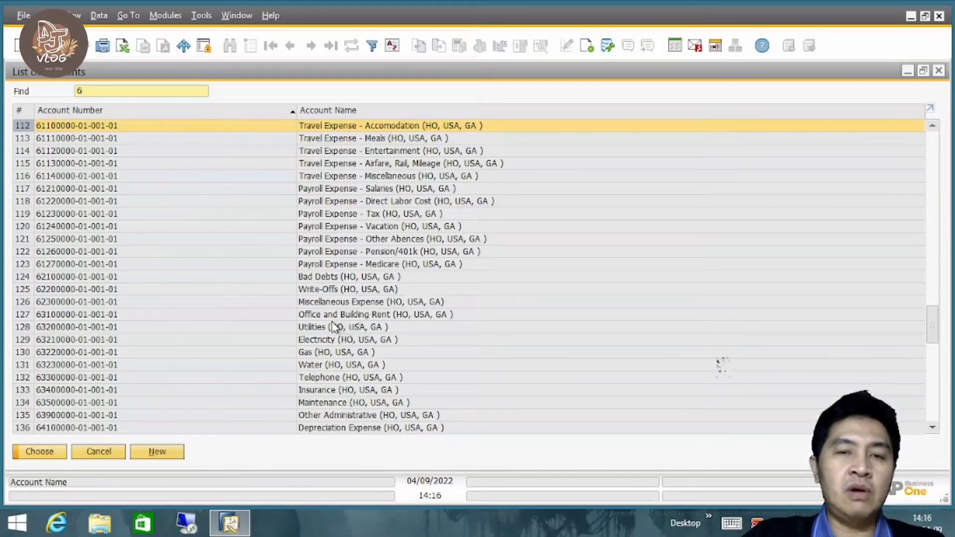
click(345, 303)
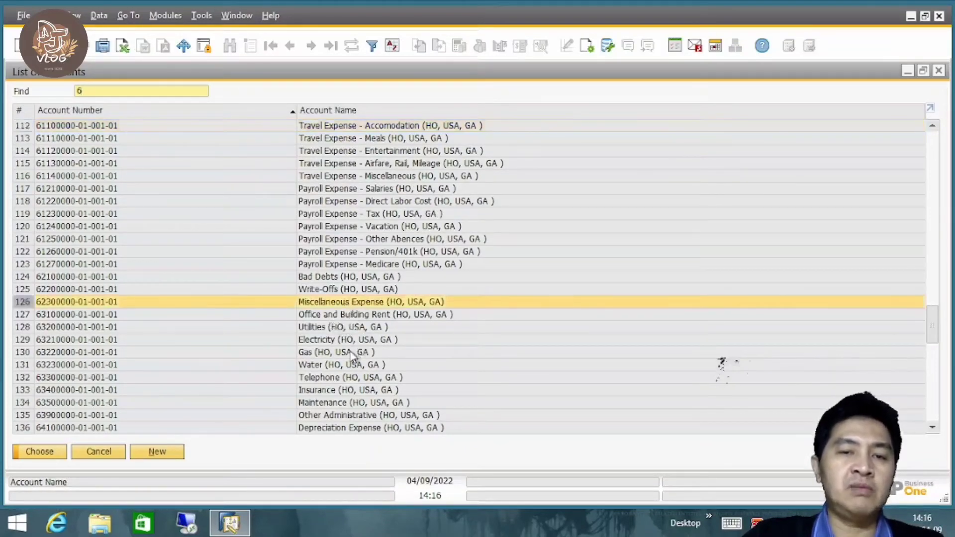
click(46, 452)
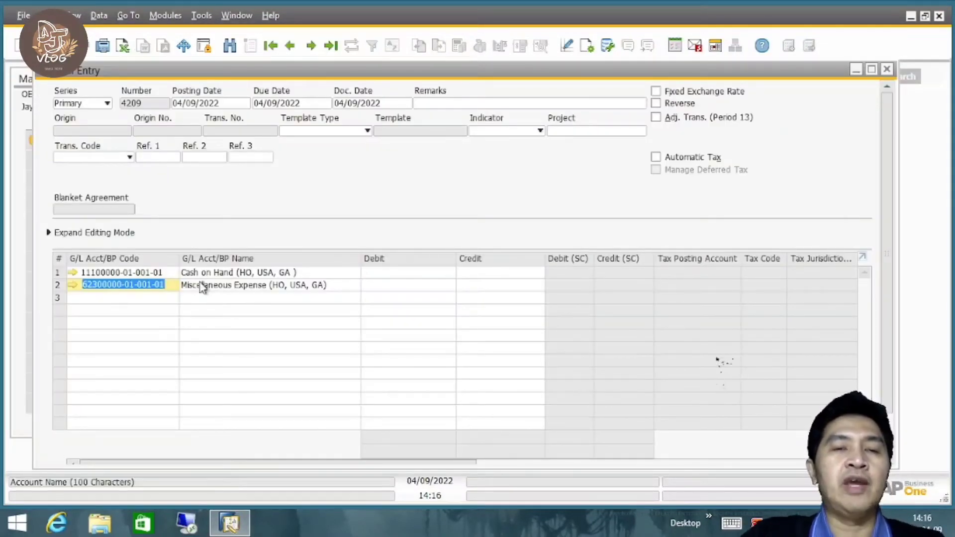
click(141, 271)
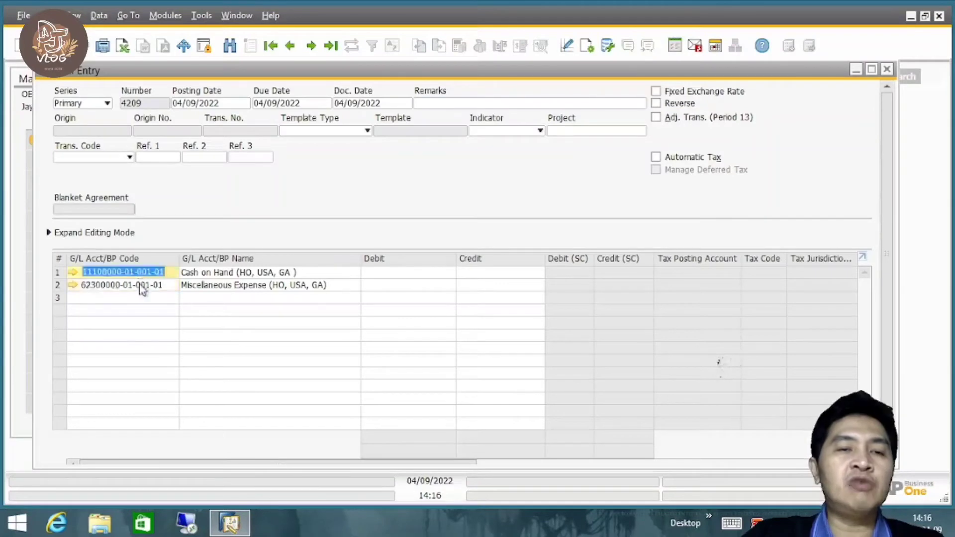
click(140, 284)
click(140, 271)
click(133, 286)
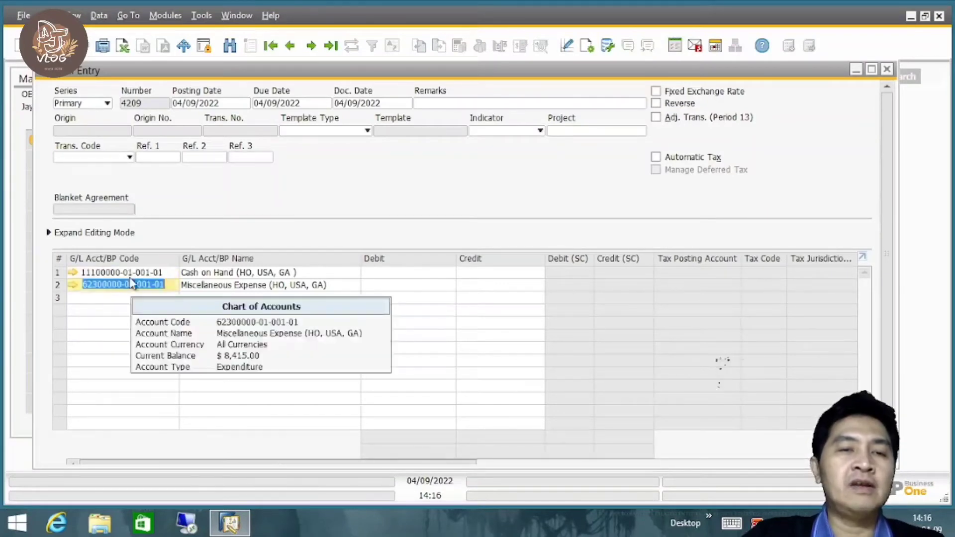
click(129, 273)
click(130, 284)
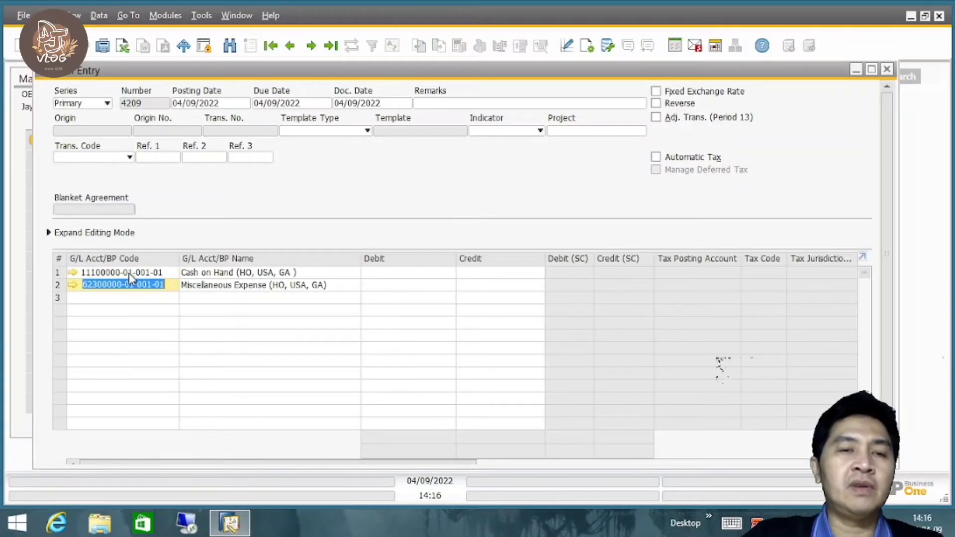
click(130, 273)
click(131, 284)
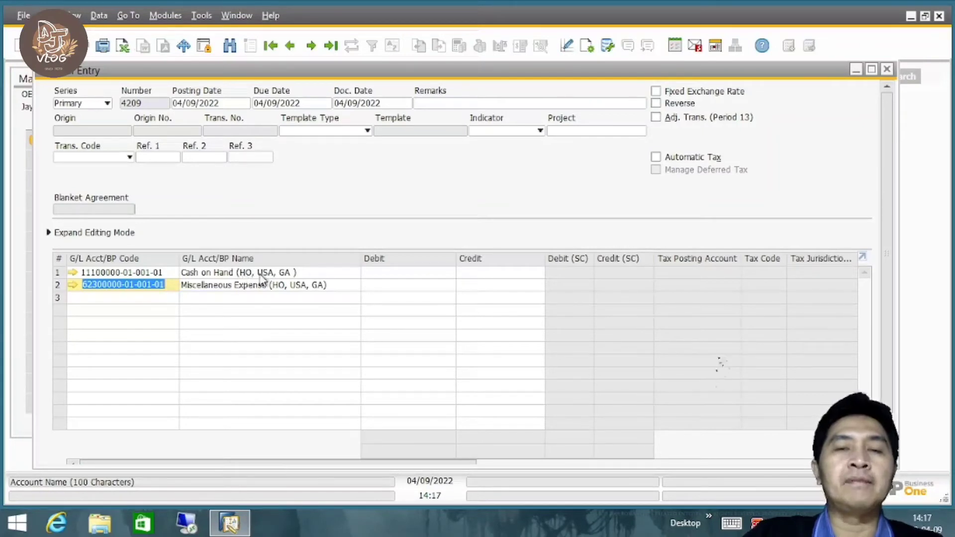
Credit Cash on Hand with 12 and debit Miscellaneous Expense with the same amount.
click(513, 273)
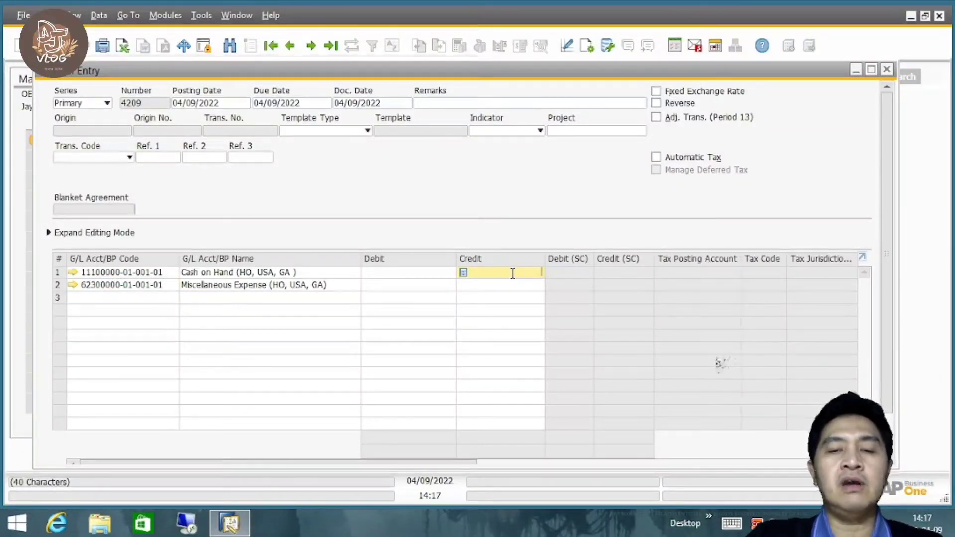
text(12)
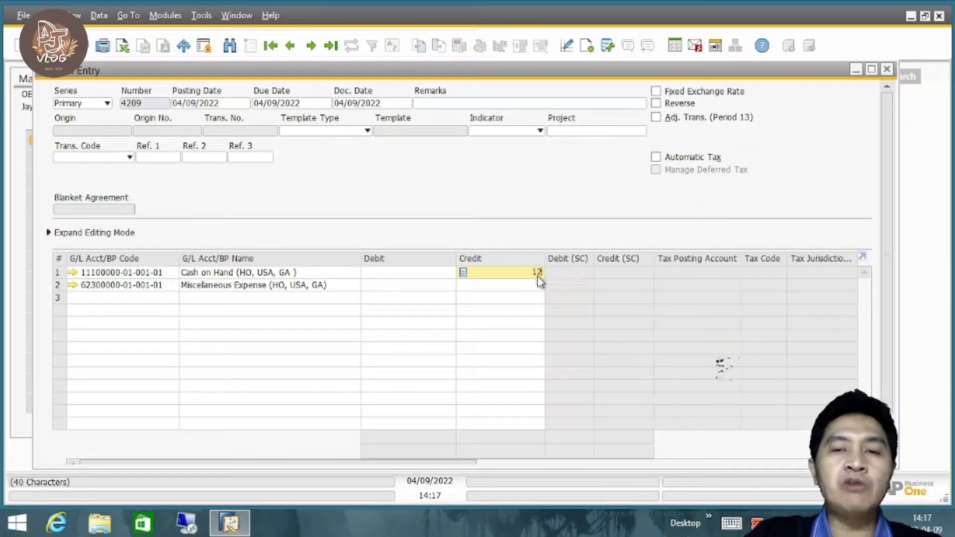
click(423, 285)
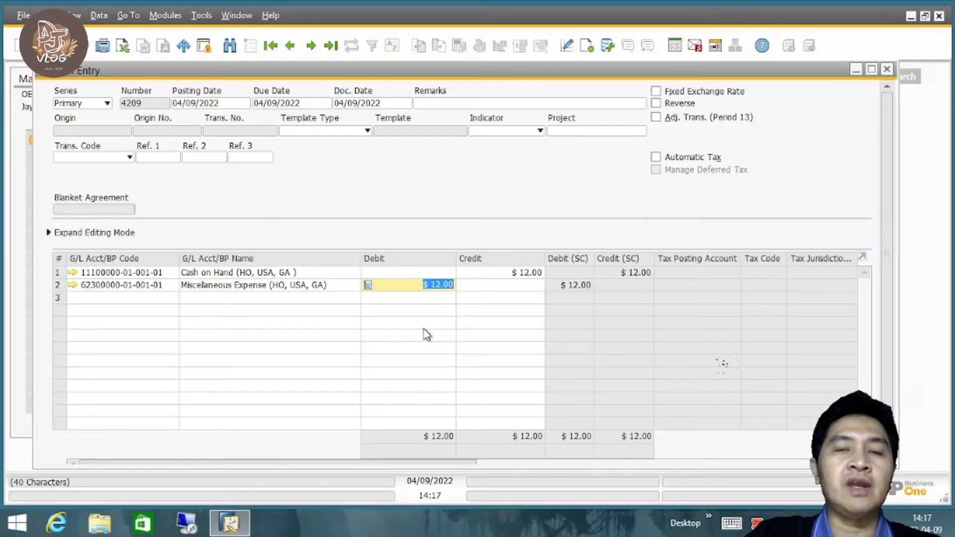
key(Tab)
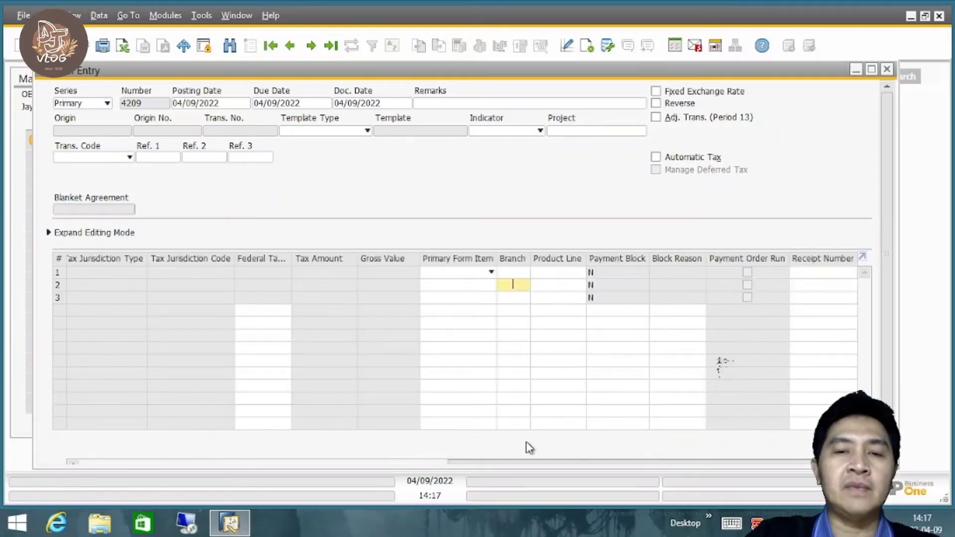
drag(512, 462, 95, 467)
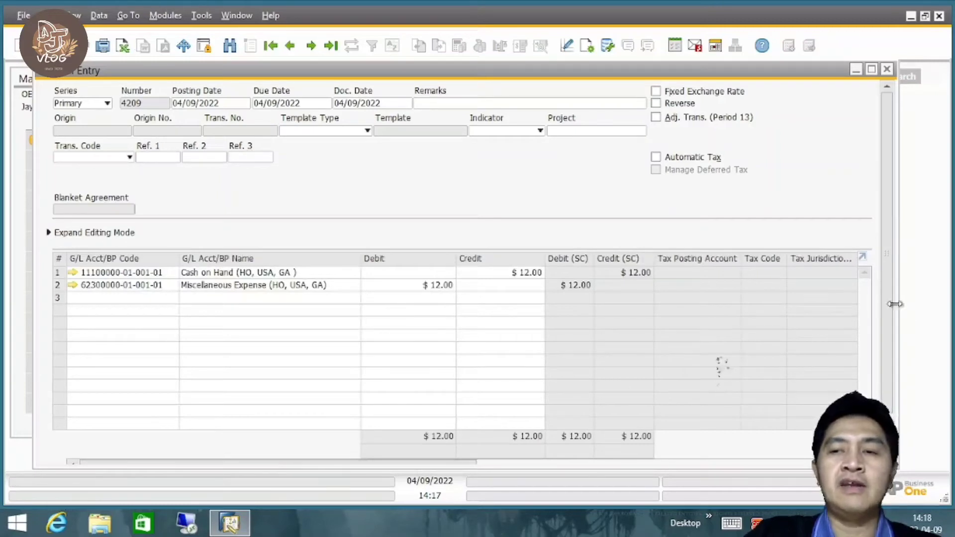
Add the completed journal entry to the books.
drag(887, 307, 885, 280)
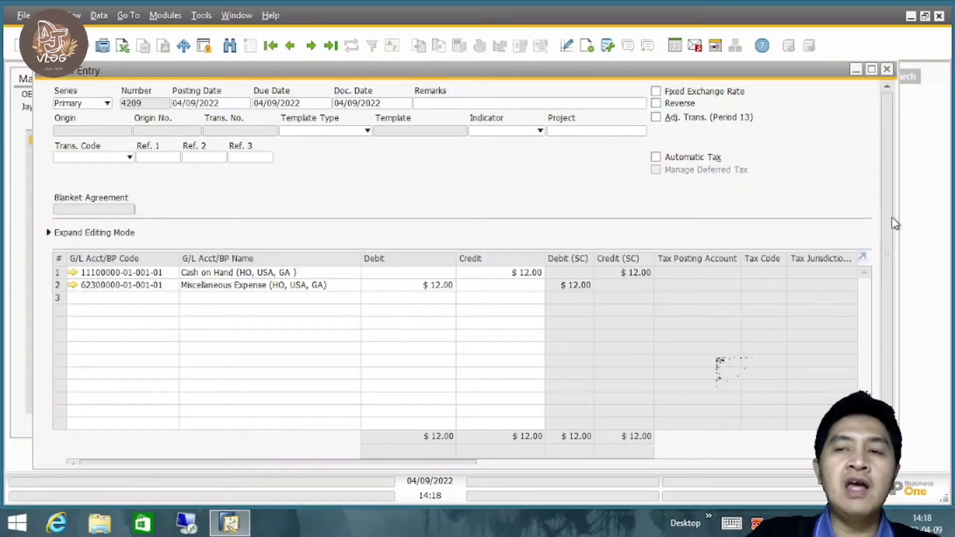
scroll(889, 254, down, 2)
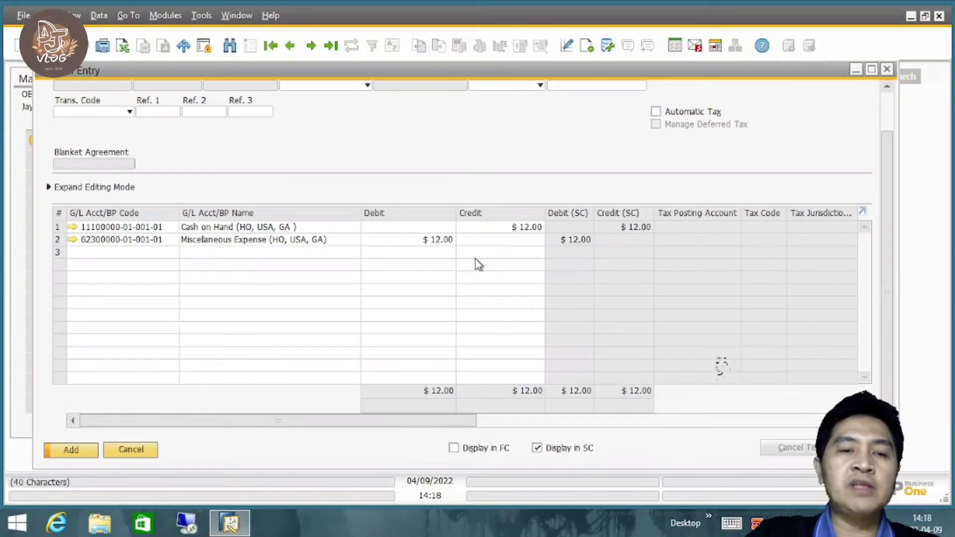
click(87, 451)
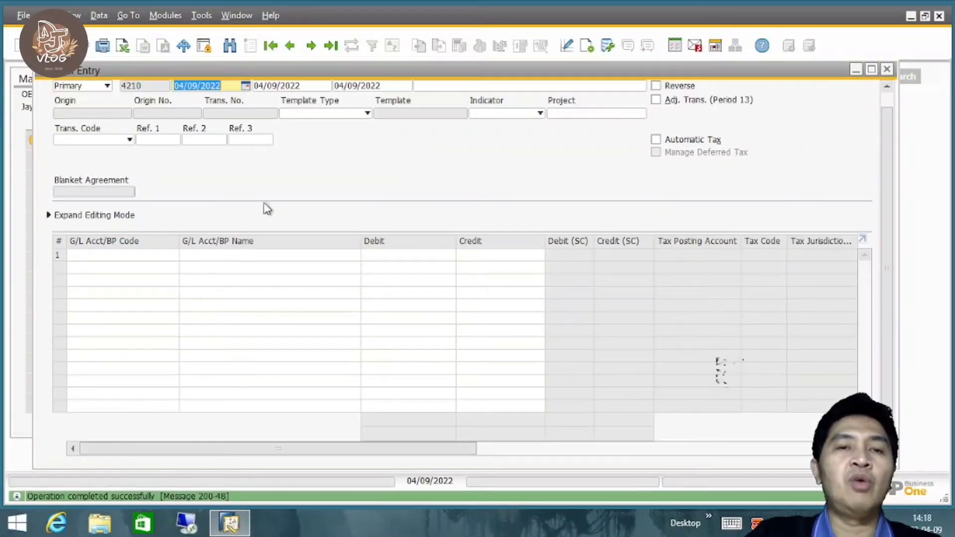
Display the last posted journal entry and review its header and account rows.
click(329, 50)
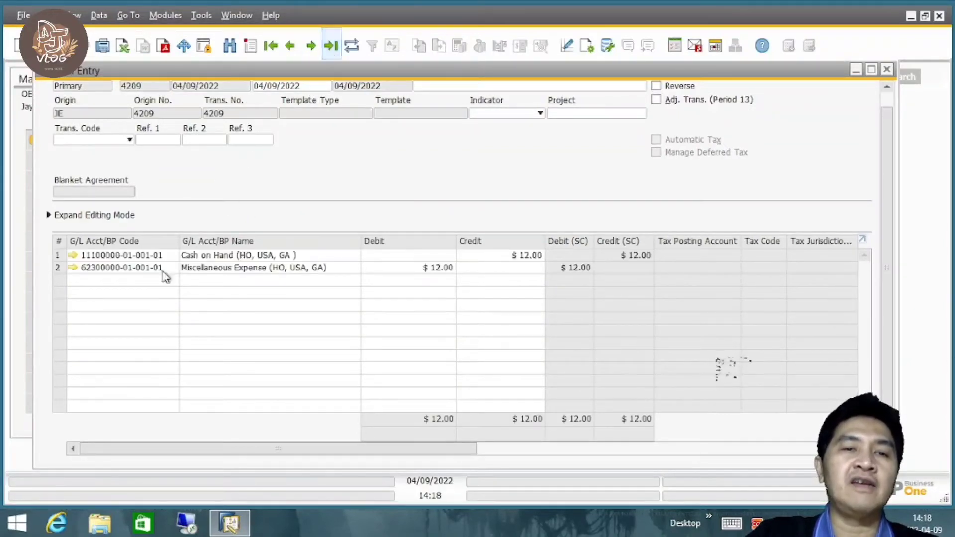
scroll(885, 156, up, 2)
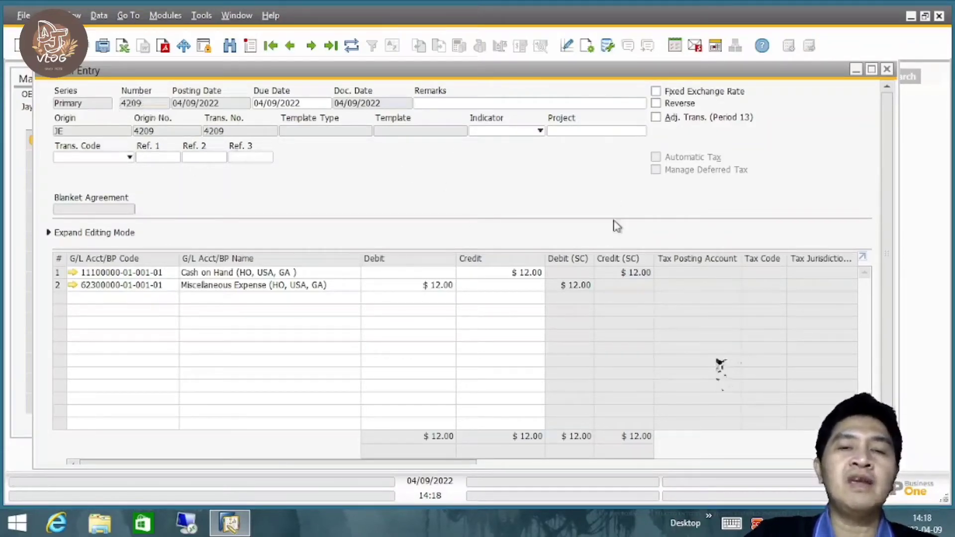
drag(888, 206, 888, 154)
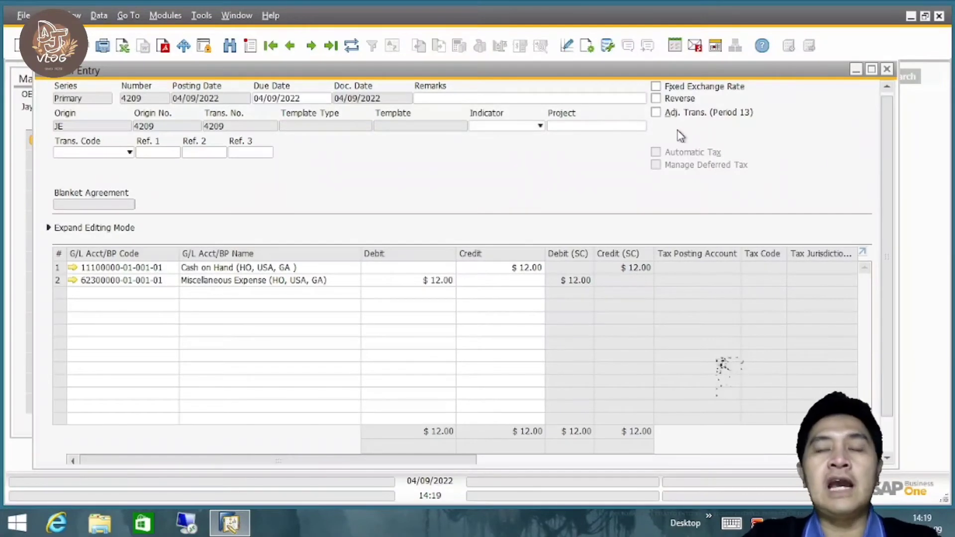
Mark the posted journal entry to be reversed, with 05/01/2022 as the reversal date.
click(656, 99)
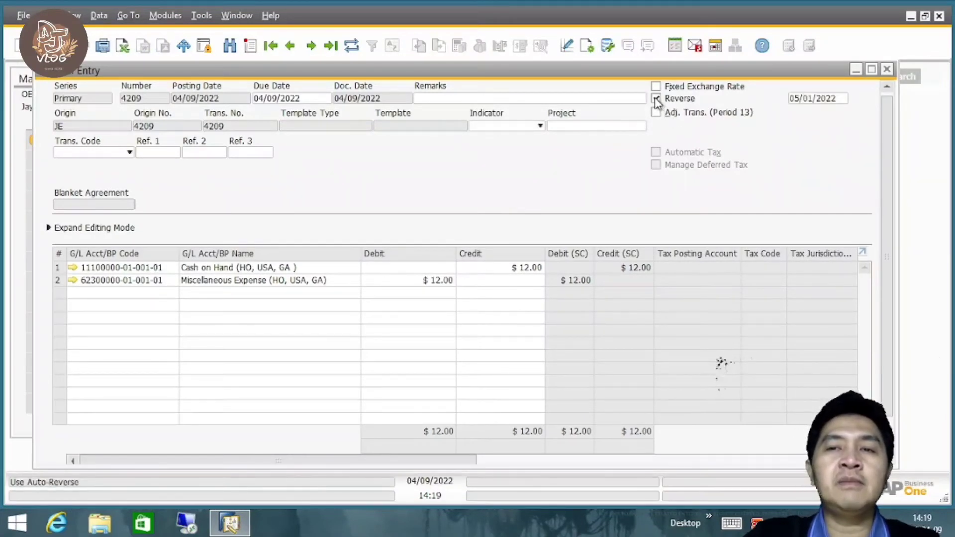
click(814, 99)
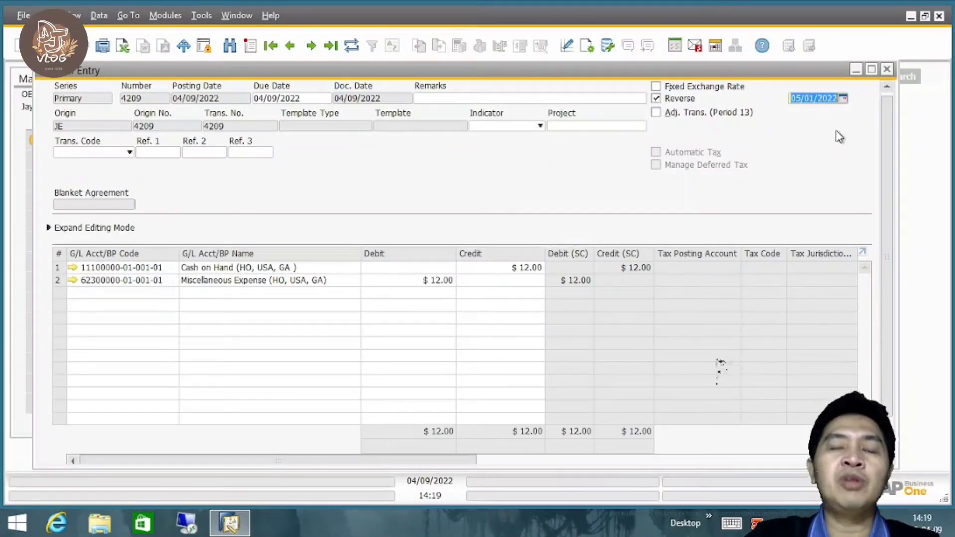
click(843, 99)
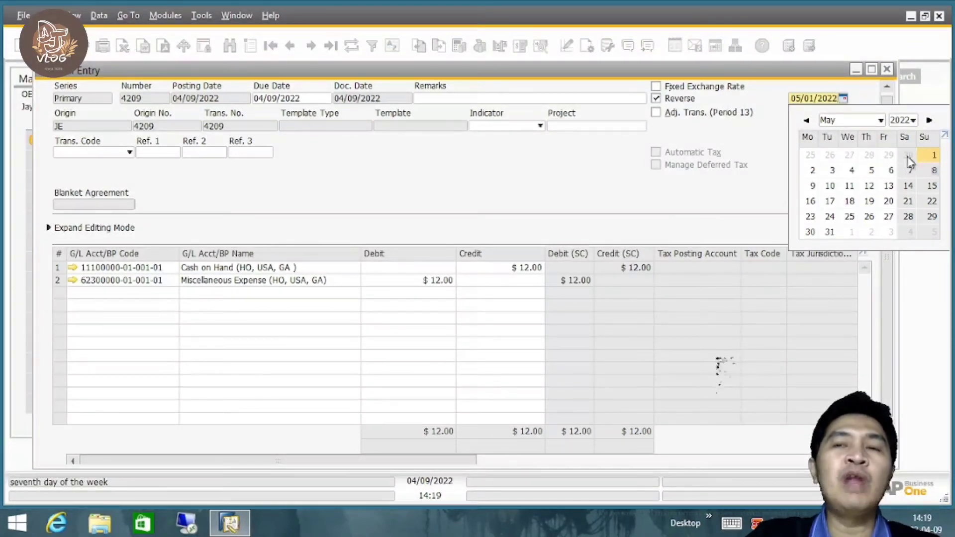
click(749, 149)
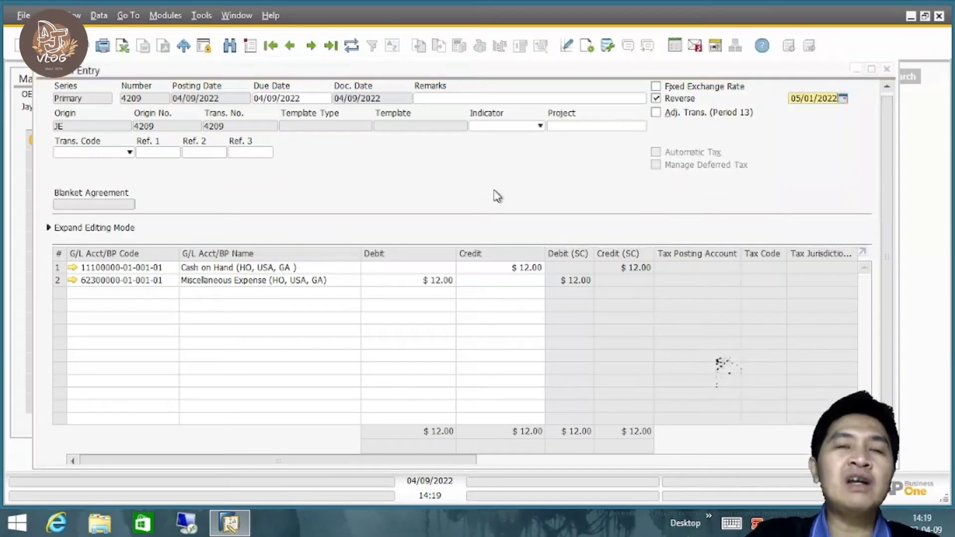
Save the reversal setting on the posted journal entry and close the entry.
drag(886, 181, 879, 145)
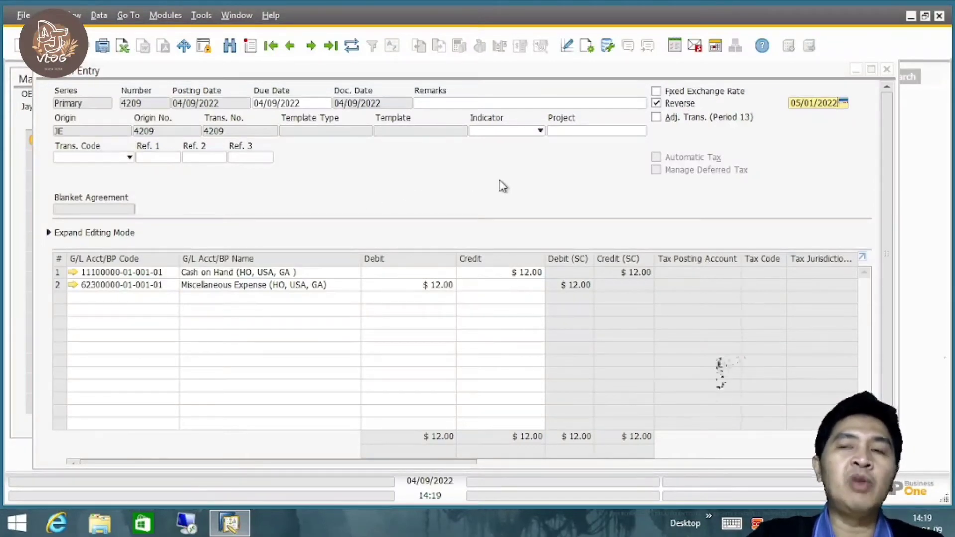
drag(888, 128, 891, 182)
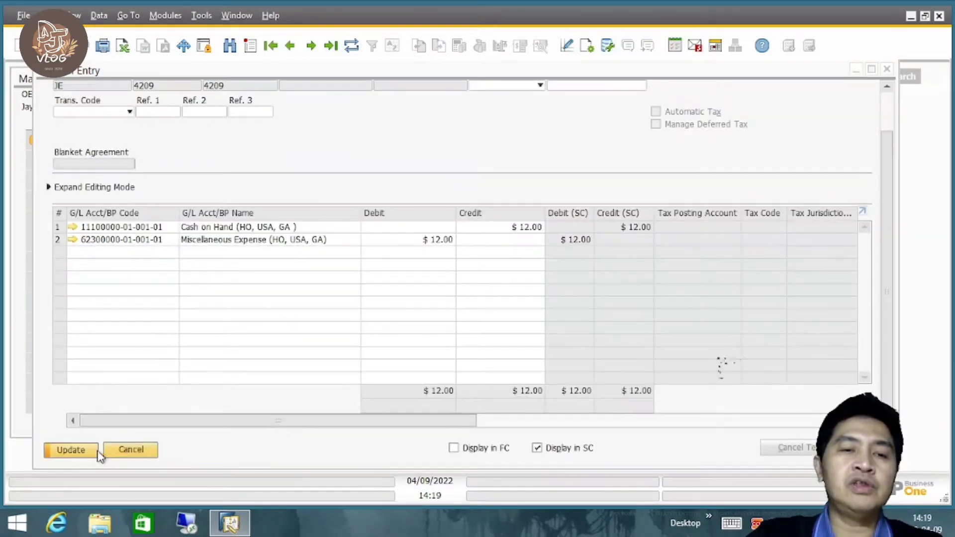
scroll(900, 232, up, 2)
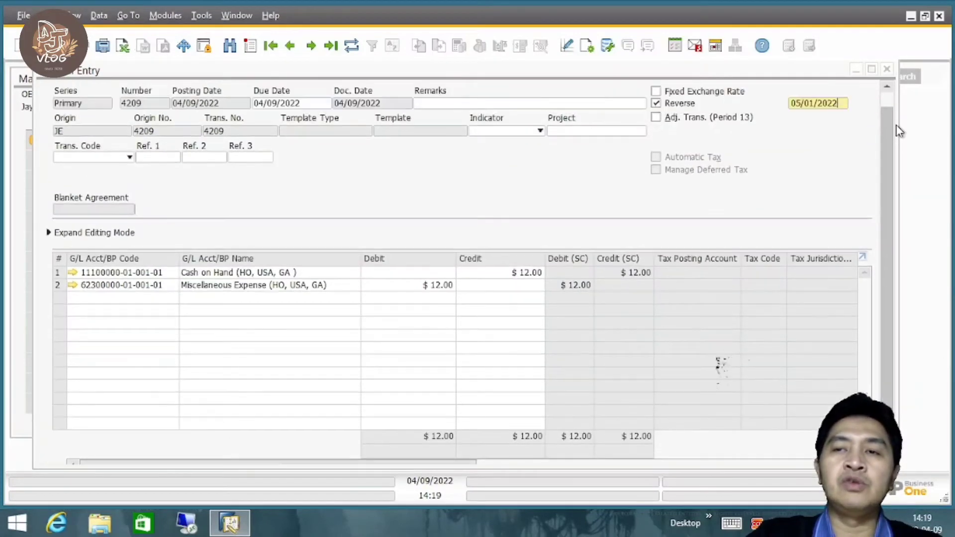
scroll(899, 232, down, 2)
click(71, 450)
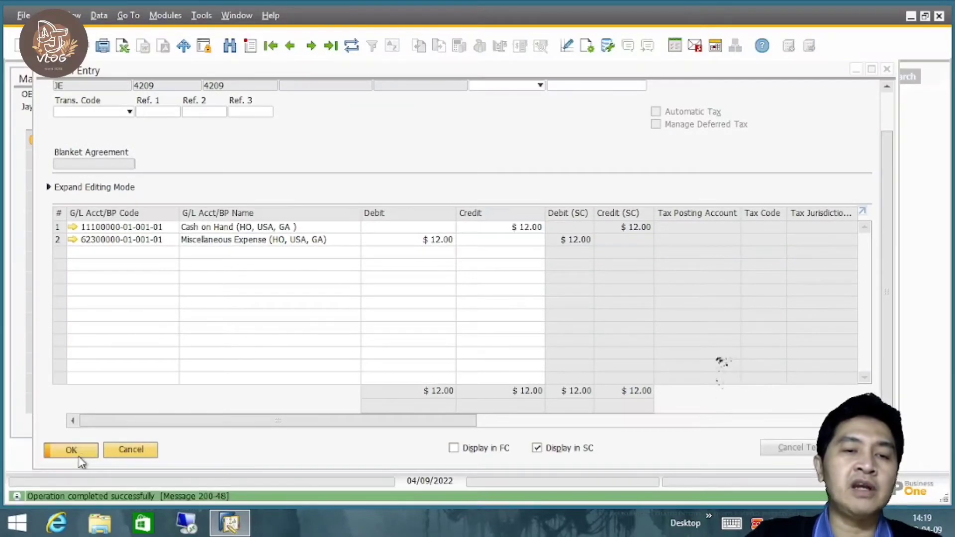
click(80, 453)
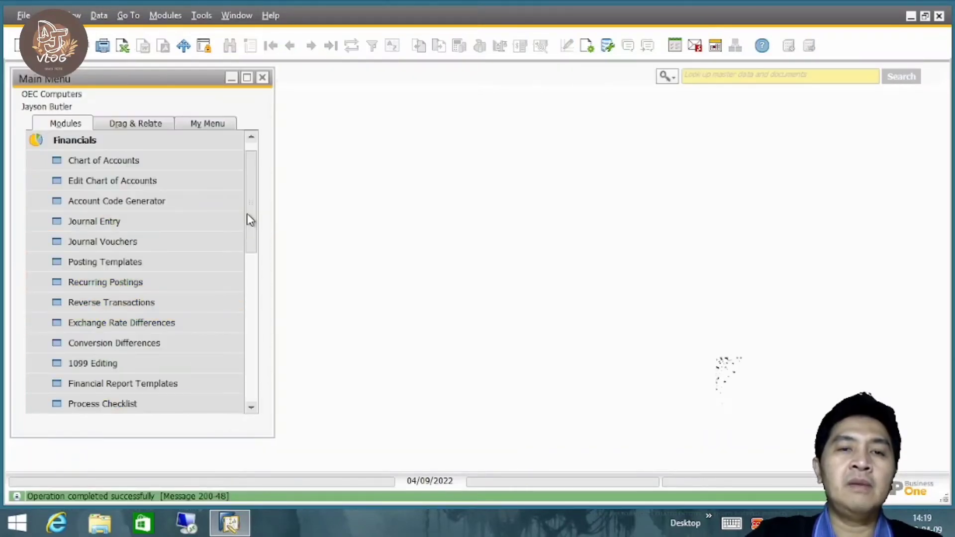
drag(249, 220, 258, 154)
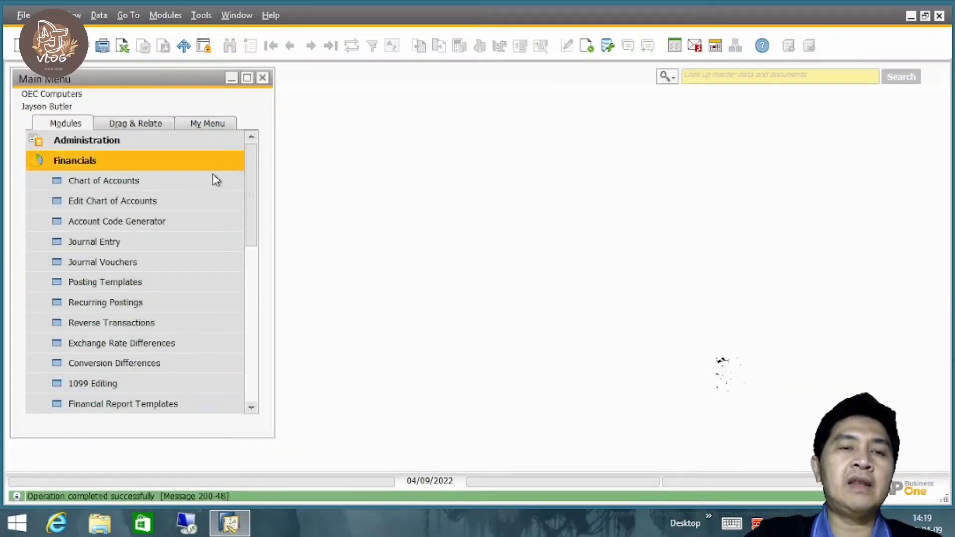
click(147, 242)
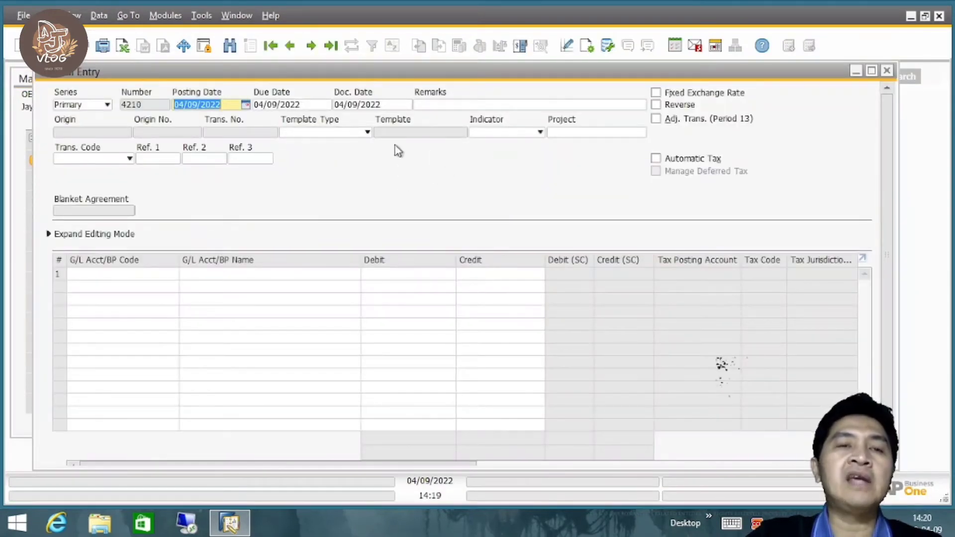
click(887, 71)
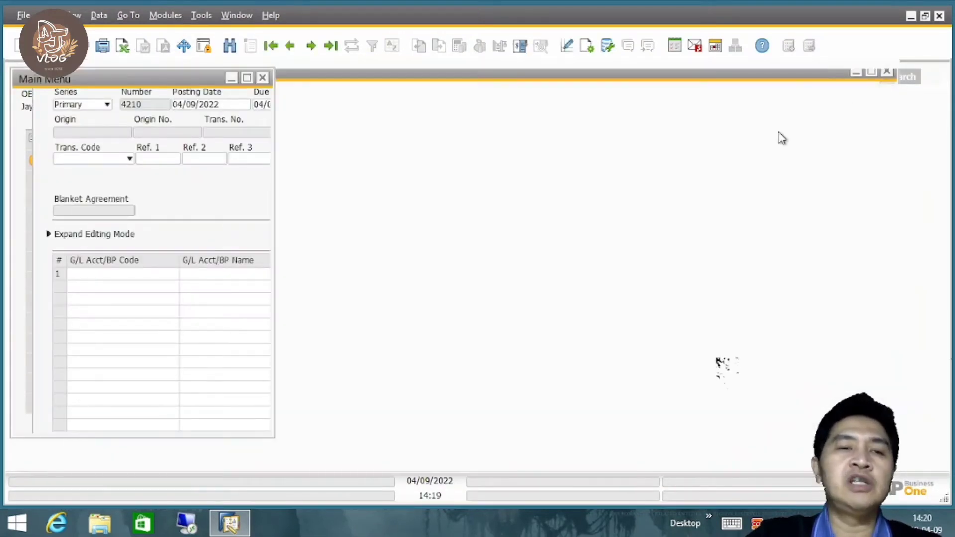
Open the posting templates, examine the accounts and debit and credit percentages of the saved ones, and close them.
click(132, 281)
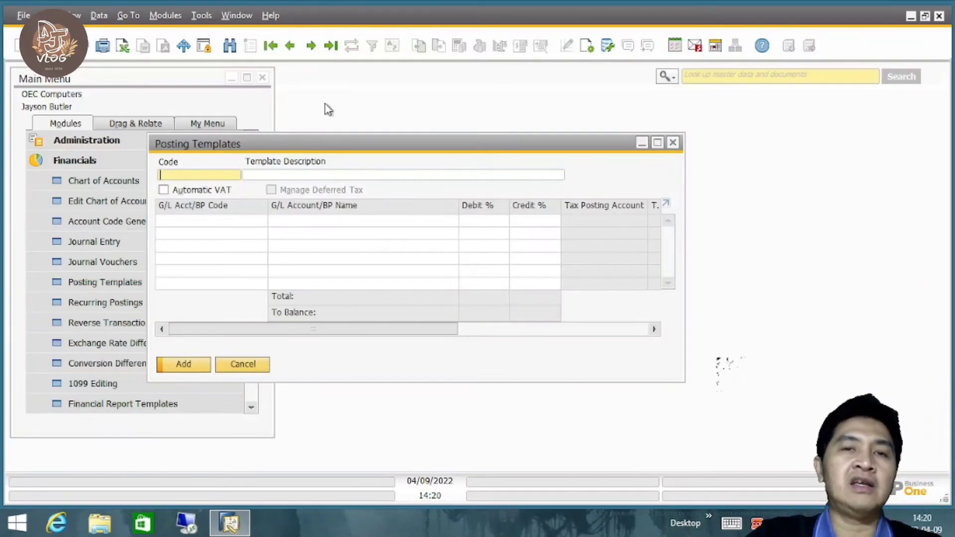
click(312, 46)
click(312, 45)
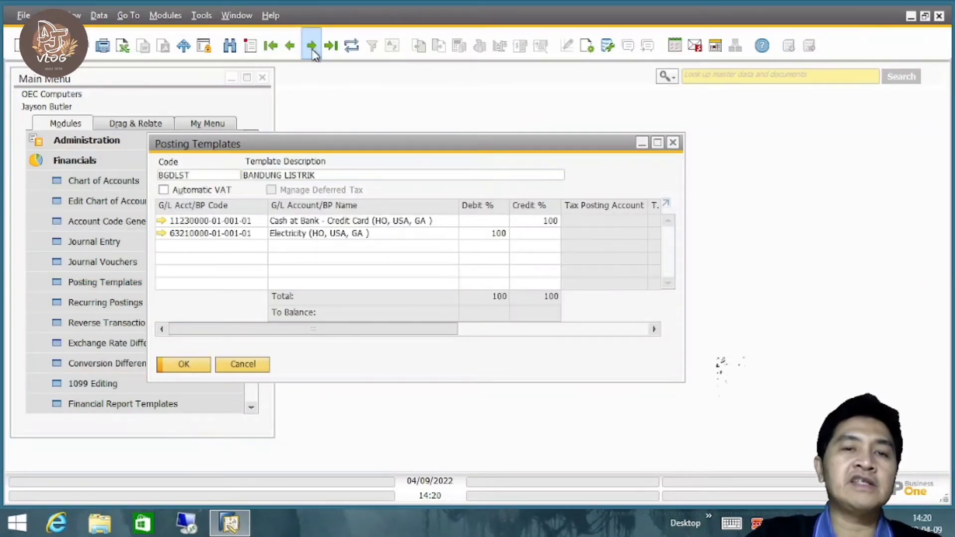
click(312, 45)
click(312, 46)
click(301, 57)
click(300, 56)
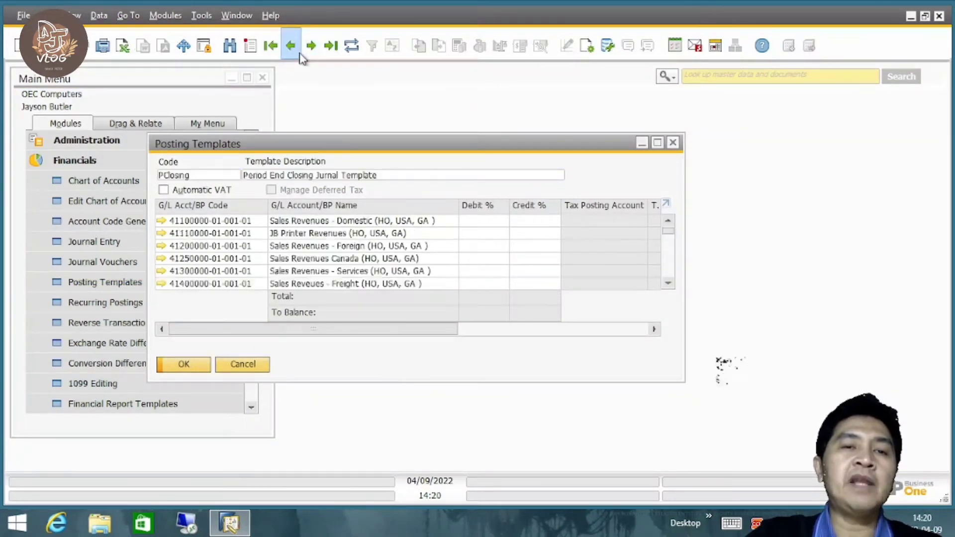
click(301, 57)
click(301, 57)
click(301, 56)
click(300, 55)
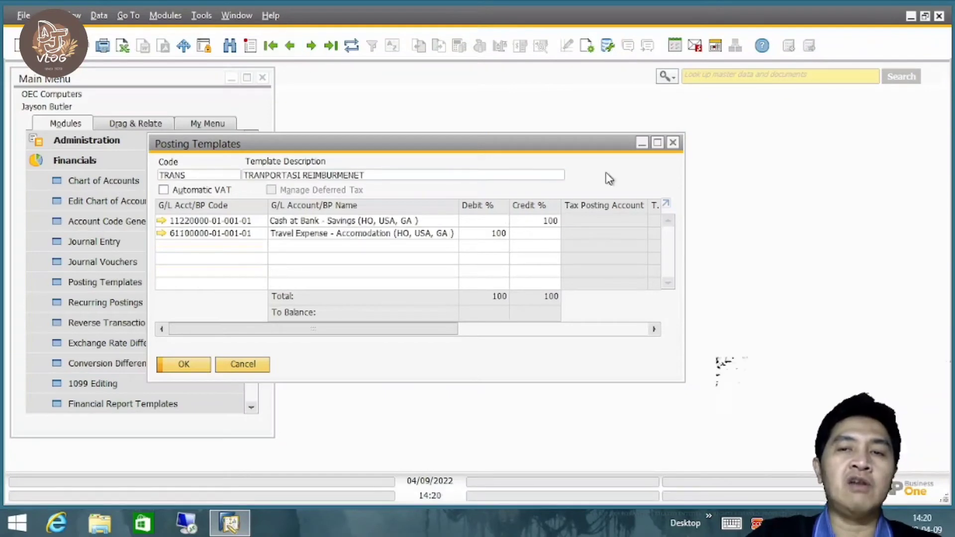
click(673, 143)
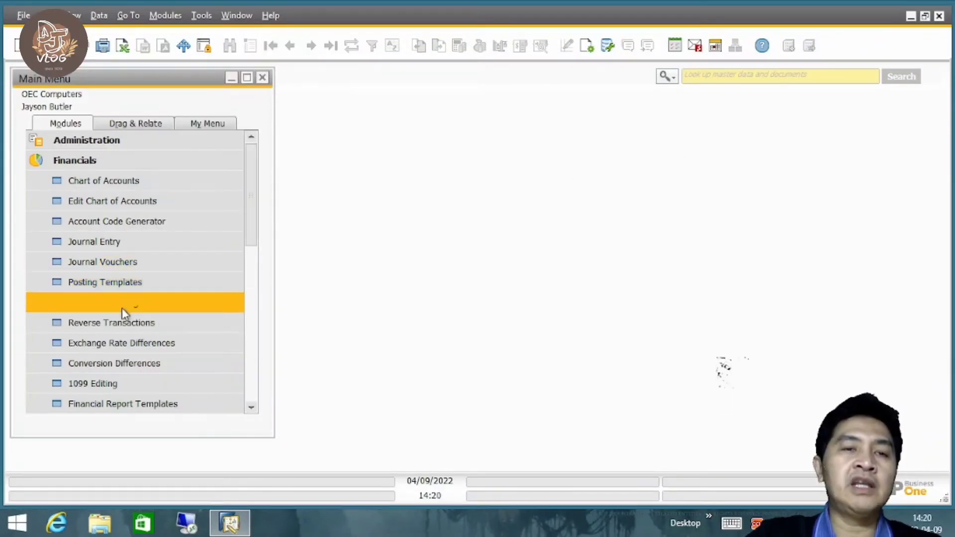
Start a new journal entry and set its template type to Percentage.
click(139, 242)
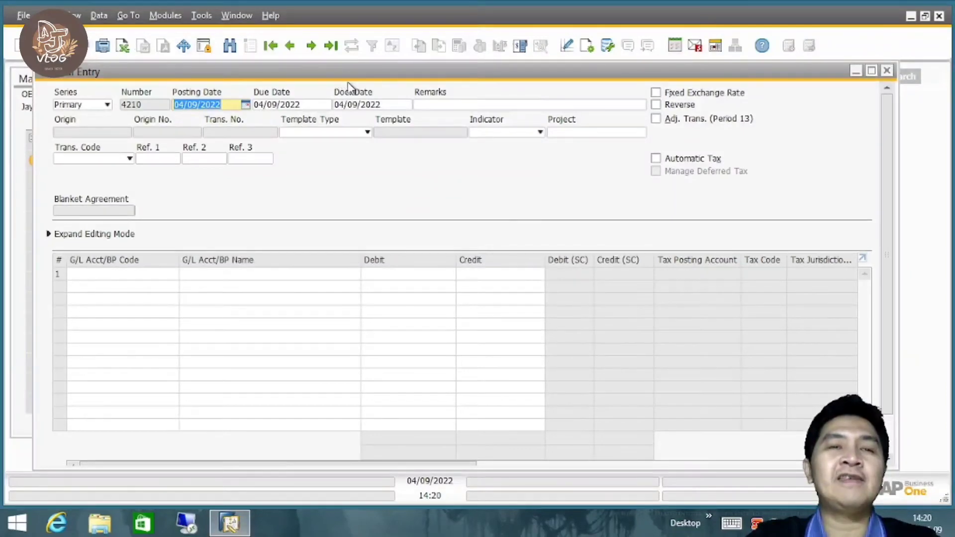
mouse_move(348, 83)
mouse_down()
mouse_move(326, 106)
mouse_move(365, 82)
mouse_move(361, 74)
mouse_up()
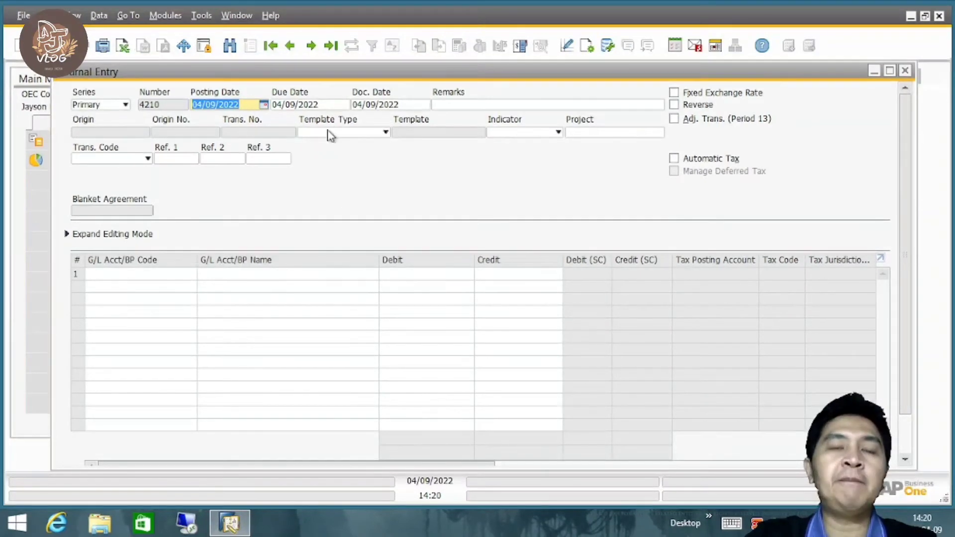
click(385, 133)
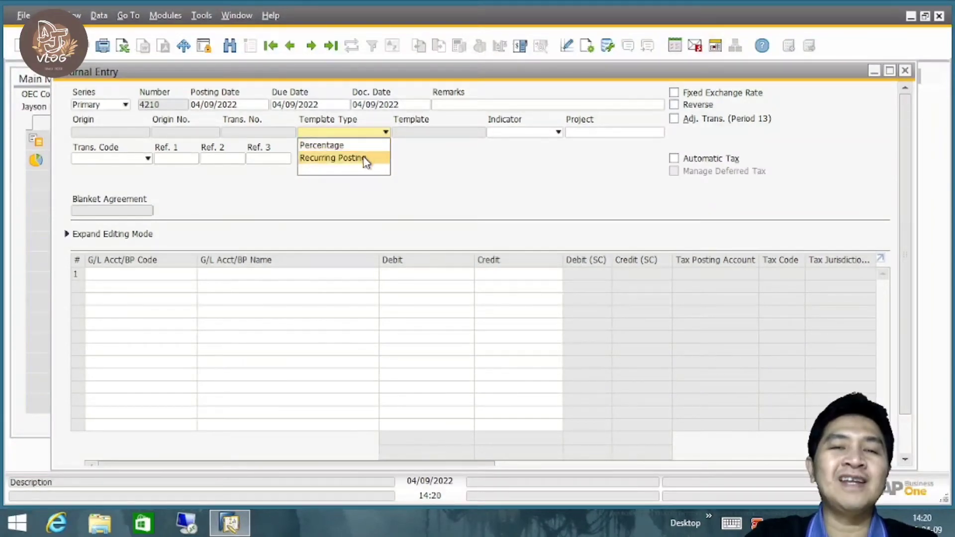
click(337, 148)
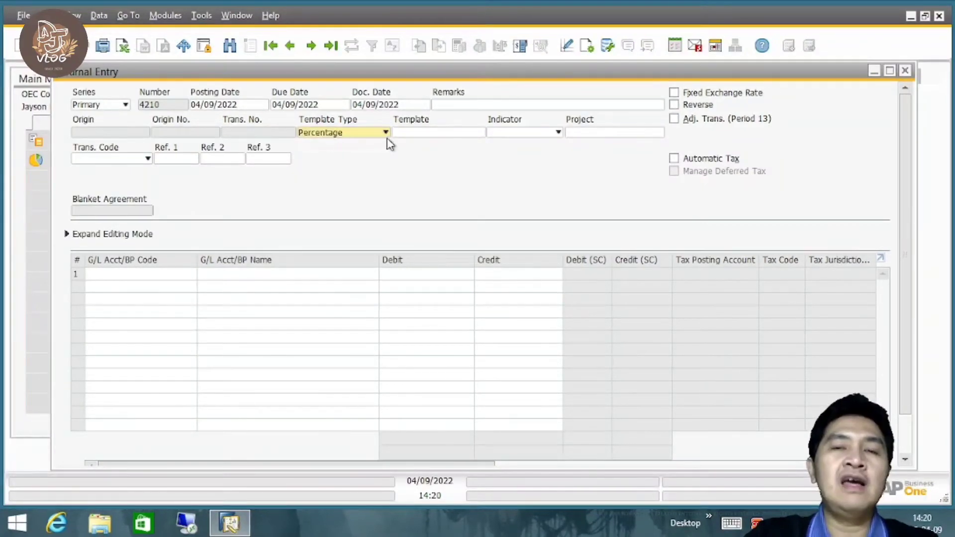
Open the list of posting templates for the journal entry and examine the available codes and descriptions.
click(409, 133)
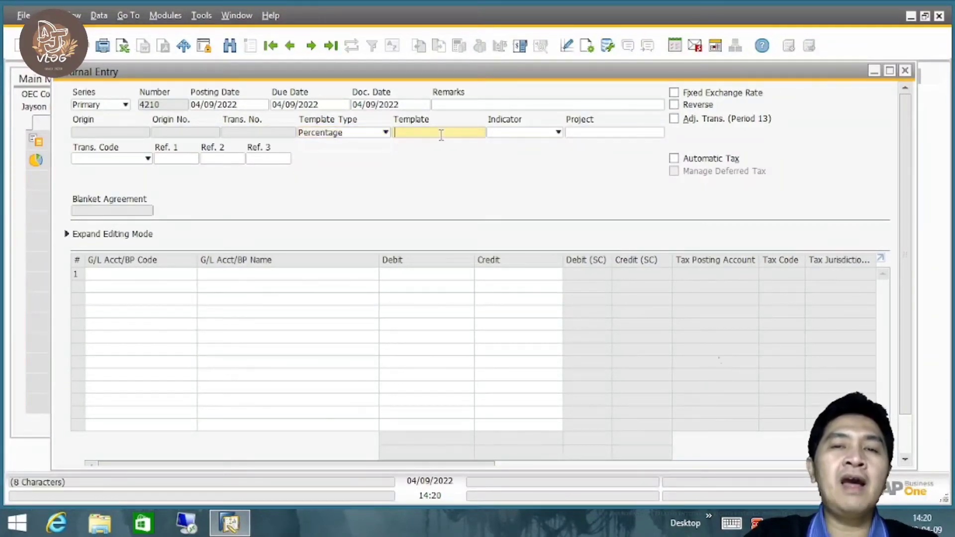
key(Tab)
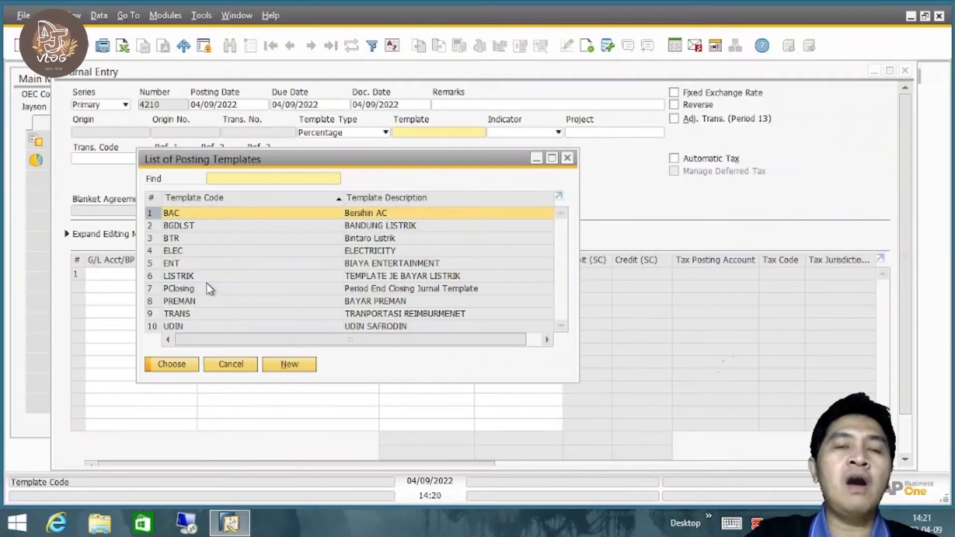
click(371, 251)
click(369, 314)
click(374, 326)
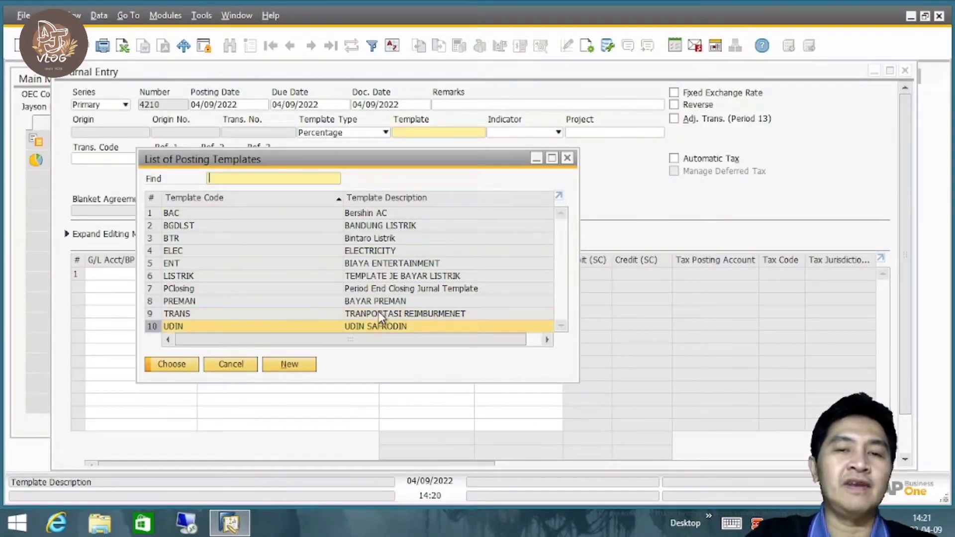
click(376, 314)
click(378, 276)
click(381, 238)
click(372, 213)
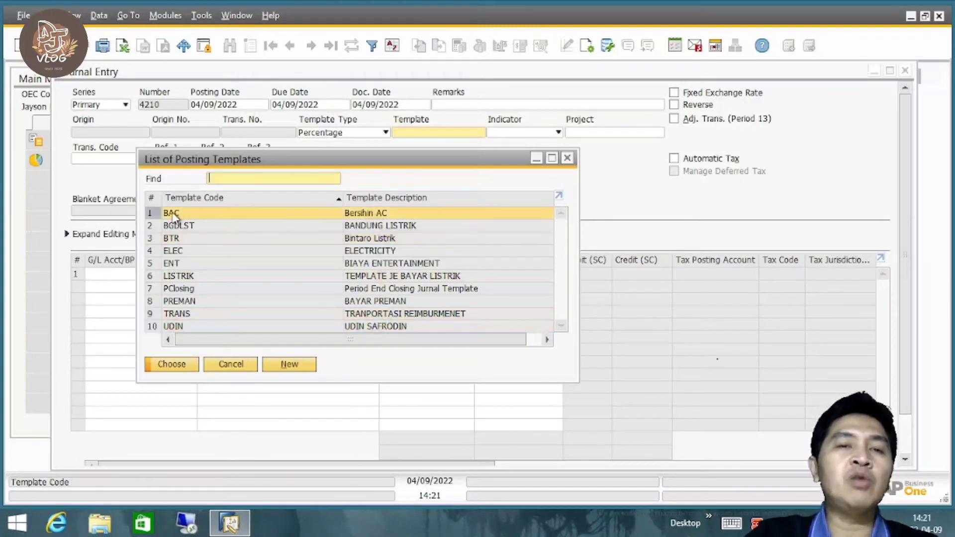
Create a new posting template with the code ELEK and the description "Jurnal utk tagihan listrik".
click(290, 365)
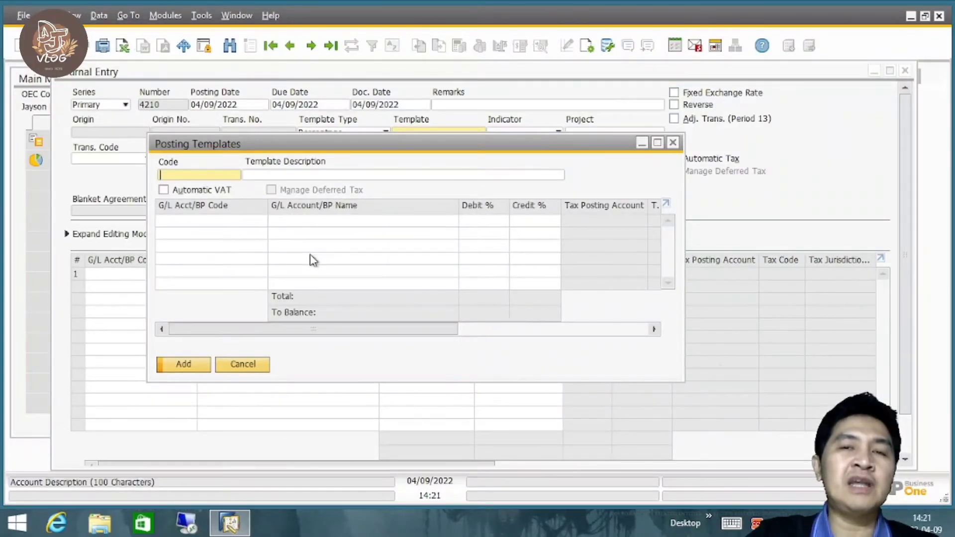
drag(348, 149, 428, 135)
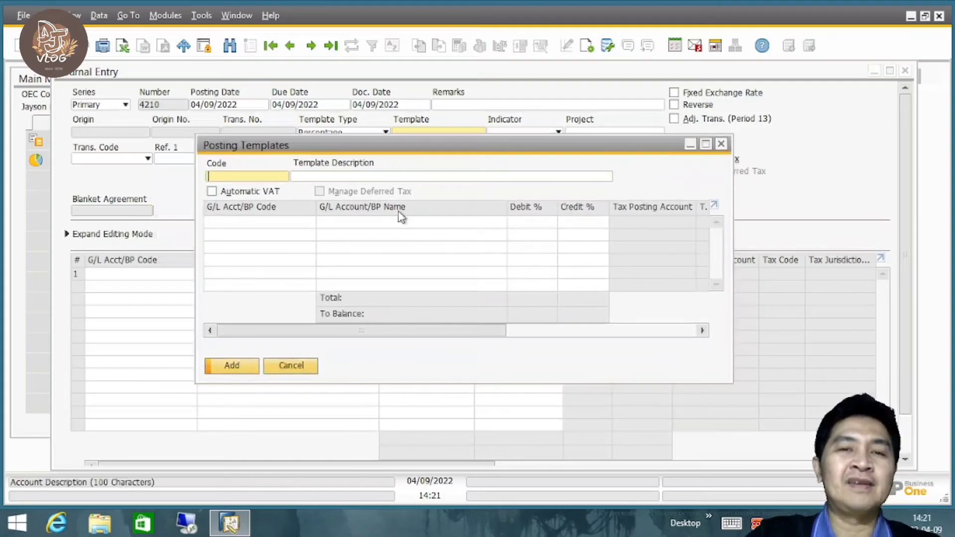
click(353, 178)
click(245, 176)
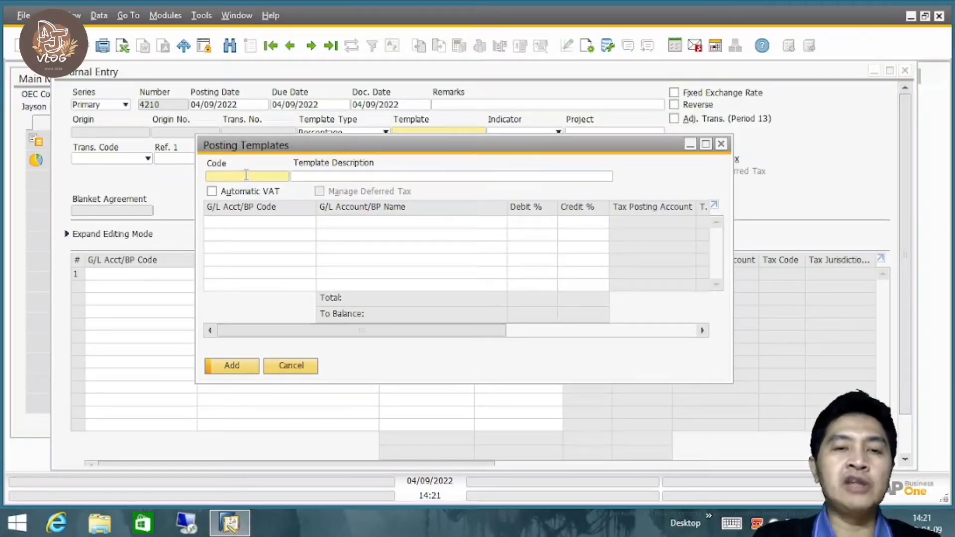
text(ELEK)
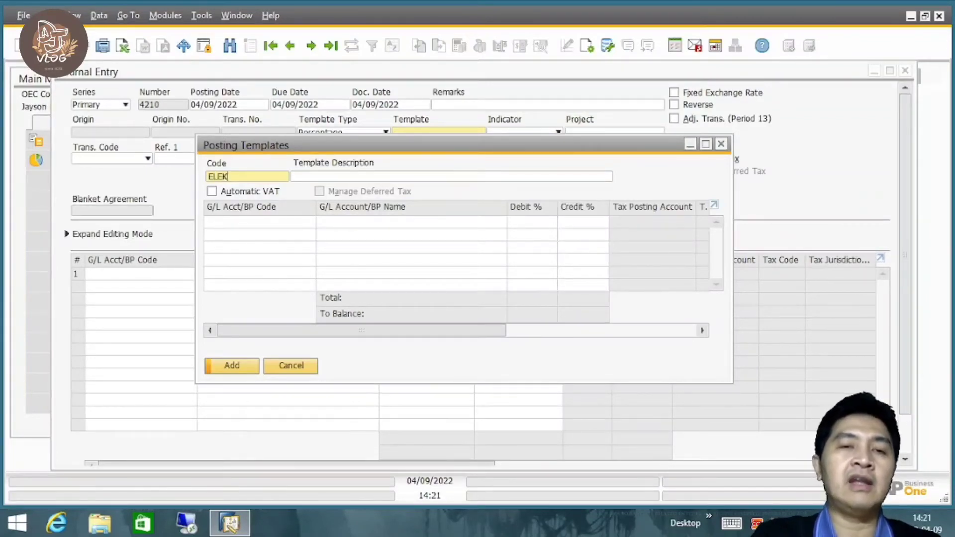
key(Tab)
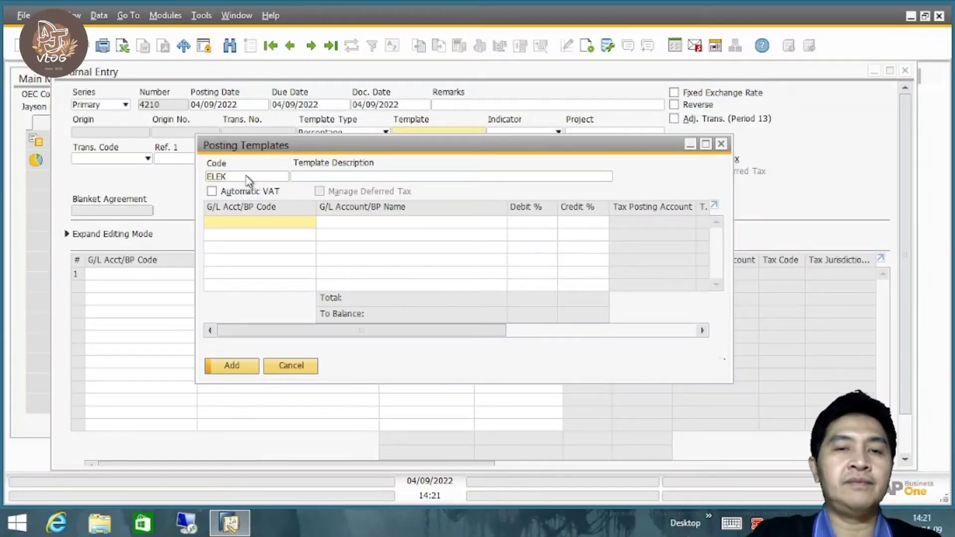
click(305, 177)
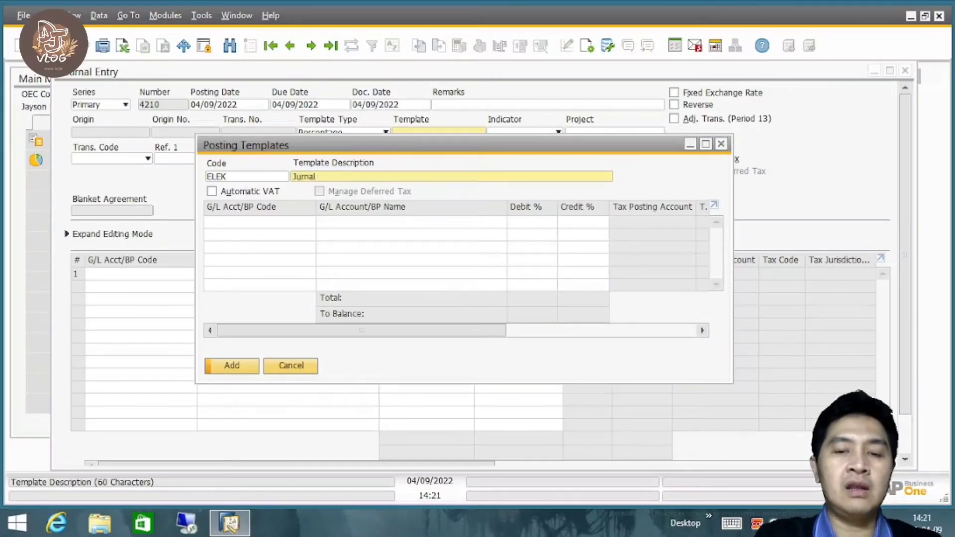
text(Jurnal utk tagihan listrik)
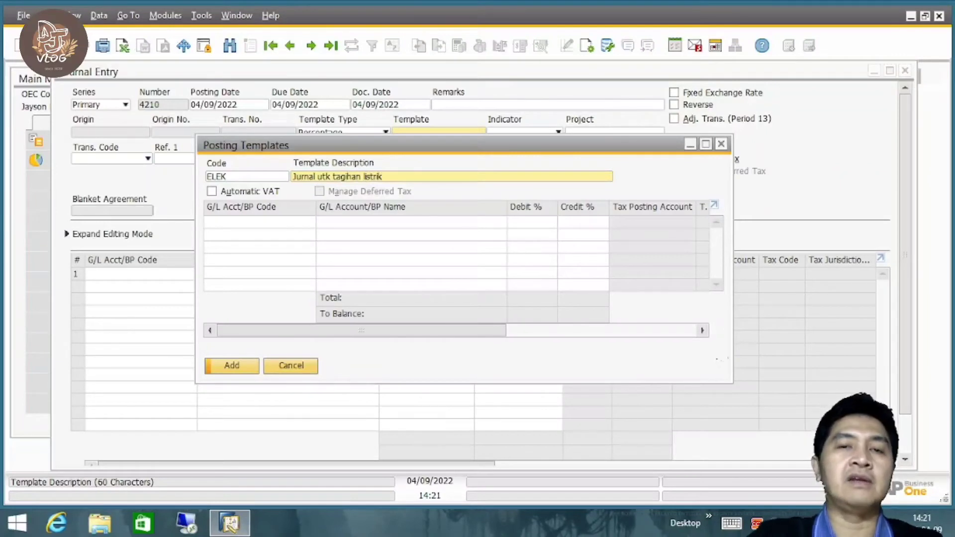
Add the Cash at Bank - Savings account as the first line of the ELEK posting template.
click(246, 224)
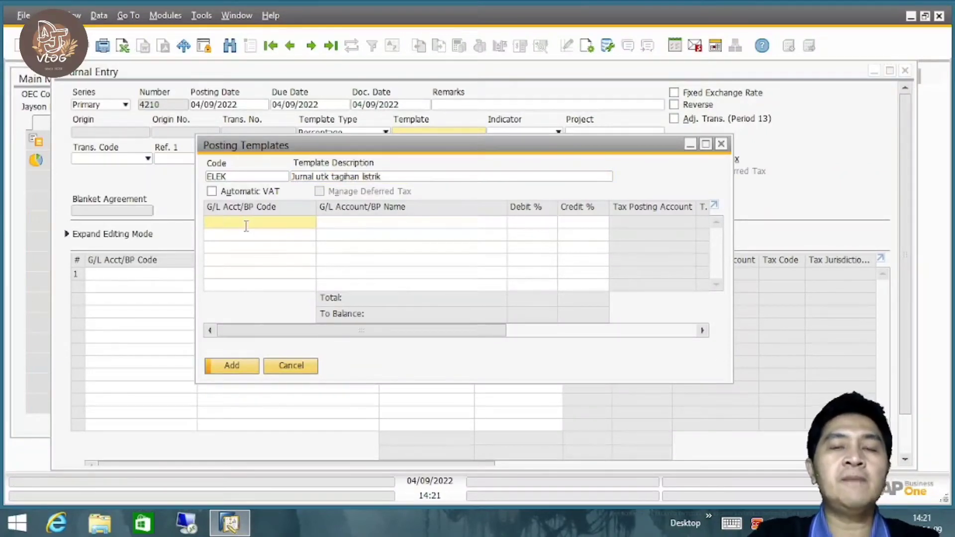
key(Tab)
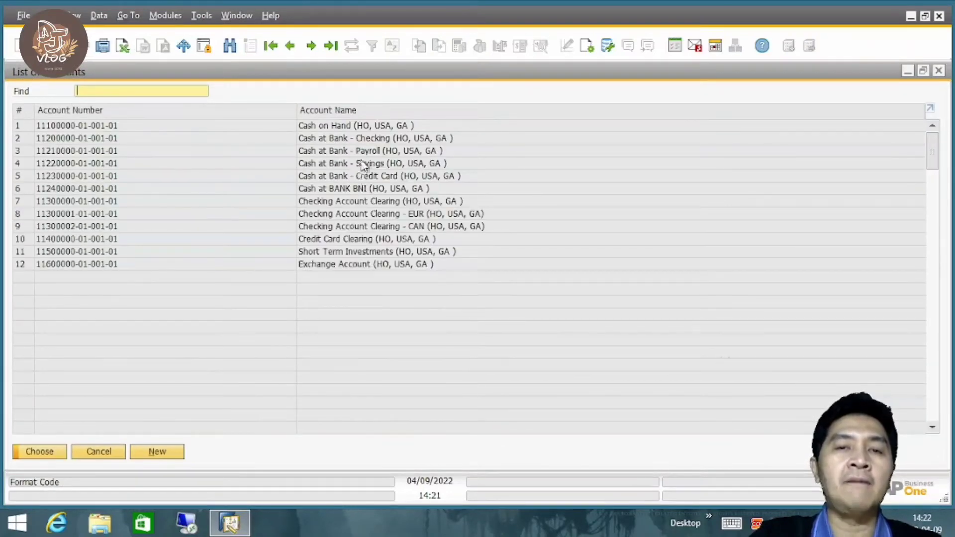
click(374, 165)
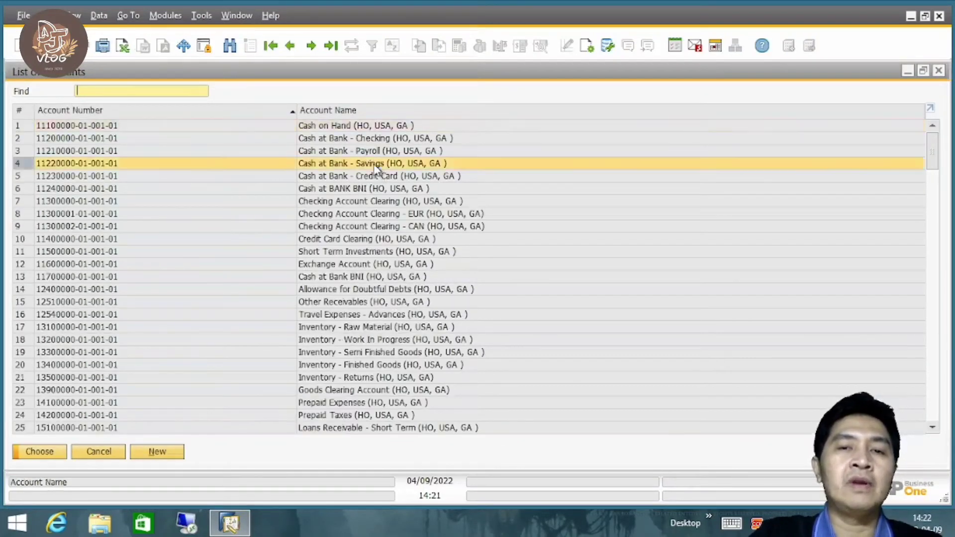
double_click(375, 165)
Find the accounts starting with 6 and add the Electricity account as the template's second line.
click(260, 237)
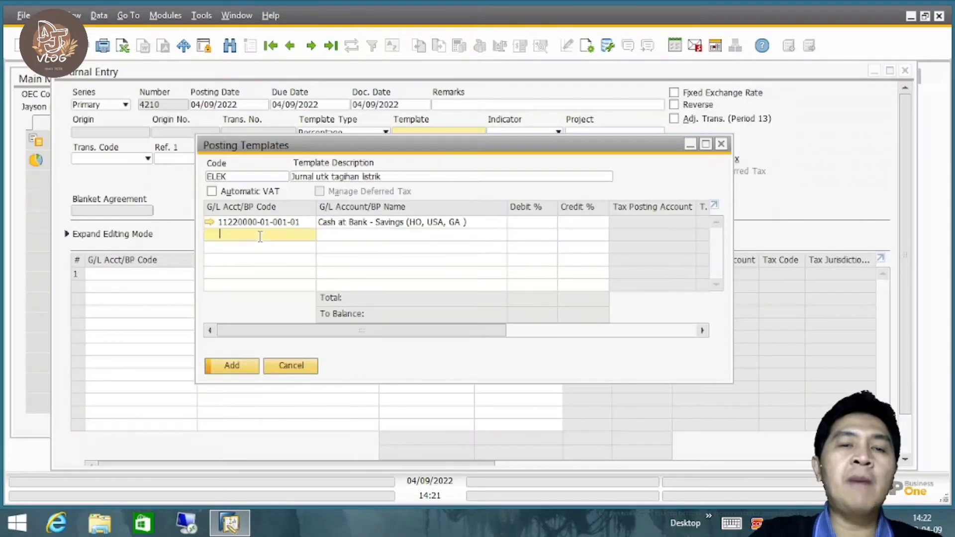
key(Tab)
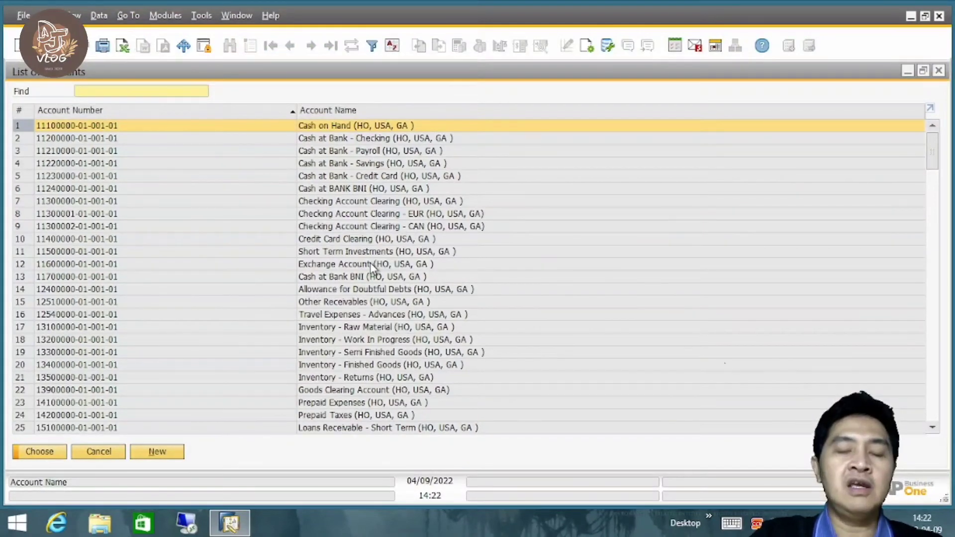
text(6)
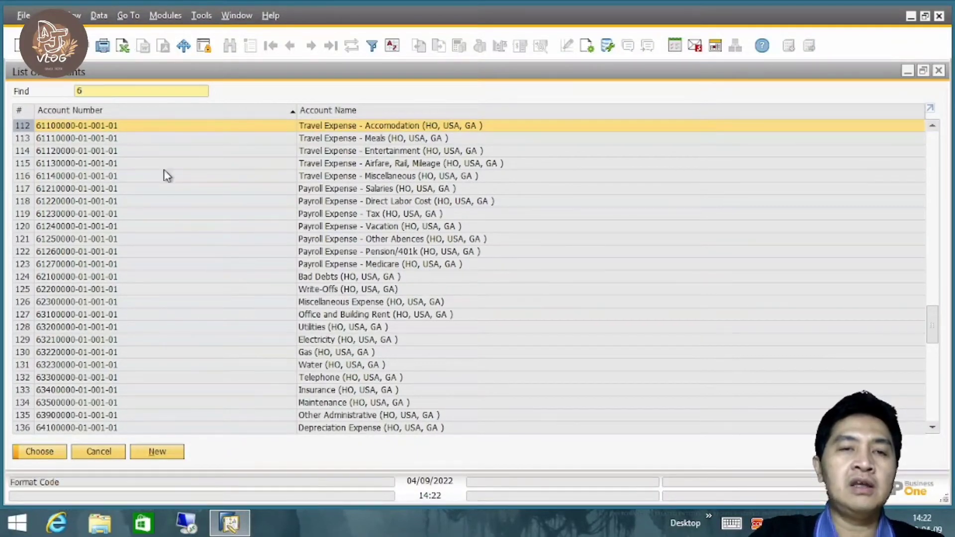
click(335, 341)
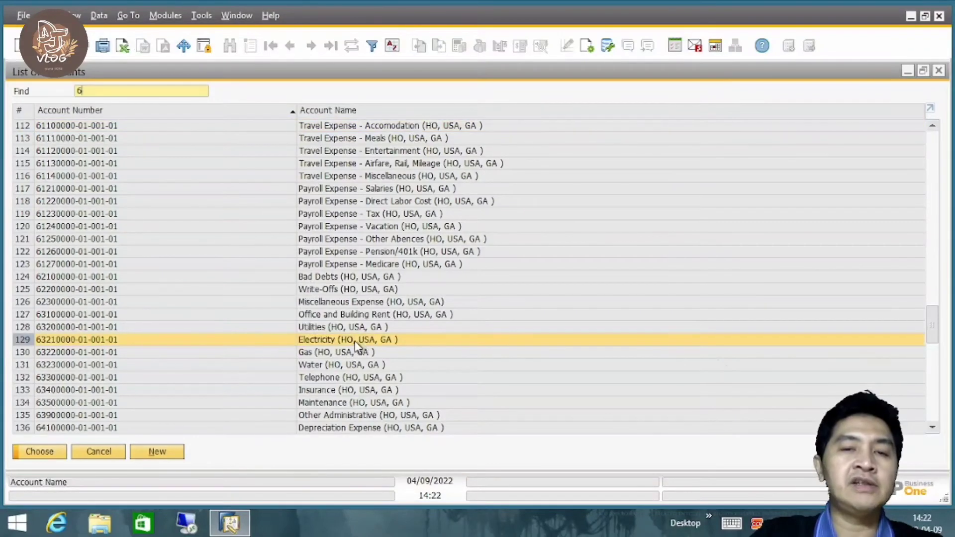
click(41, 452)
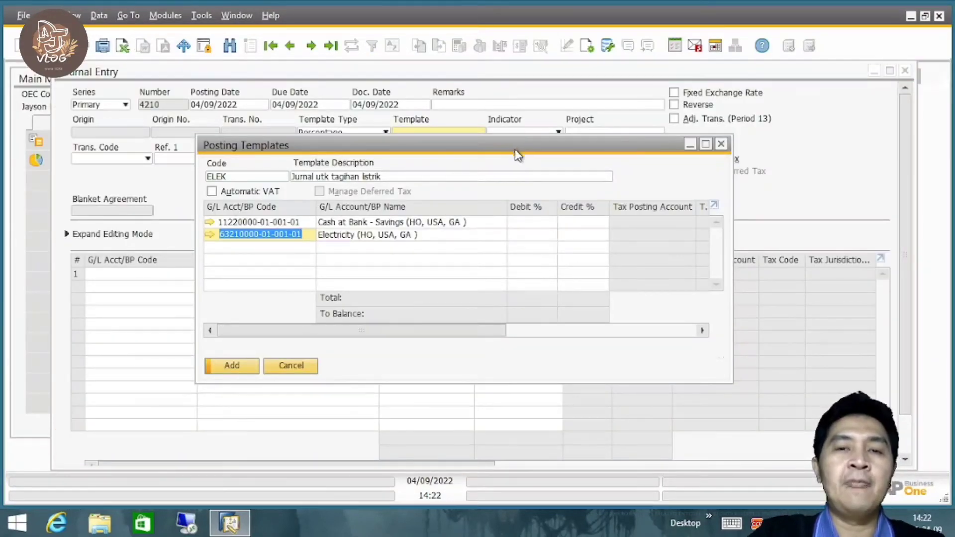
Set Electricity to 100% debit and Cash at Bank - Savings to 100% credit, and add the posting template.
drag(516, 154, 455, 176)
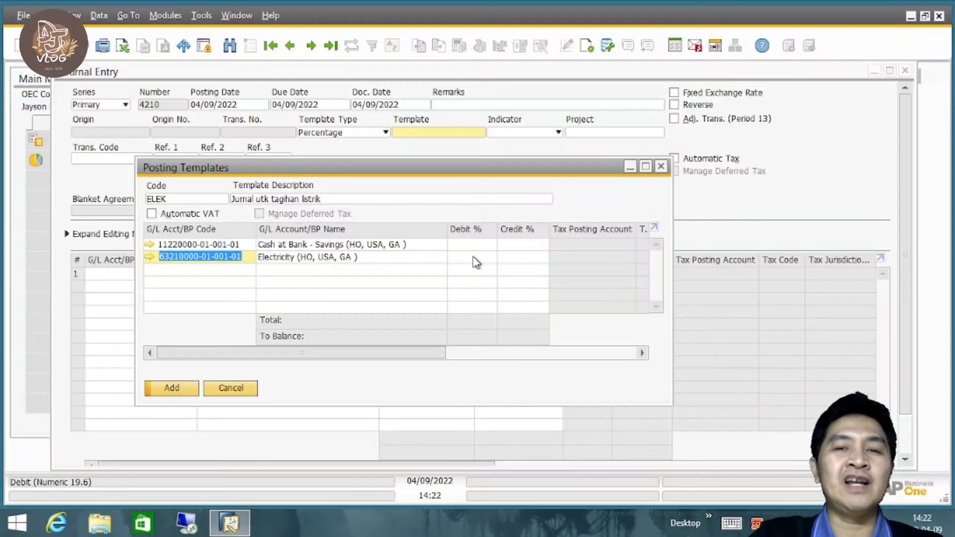
click(474, 257)
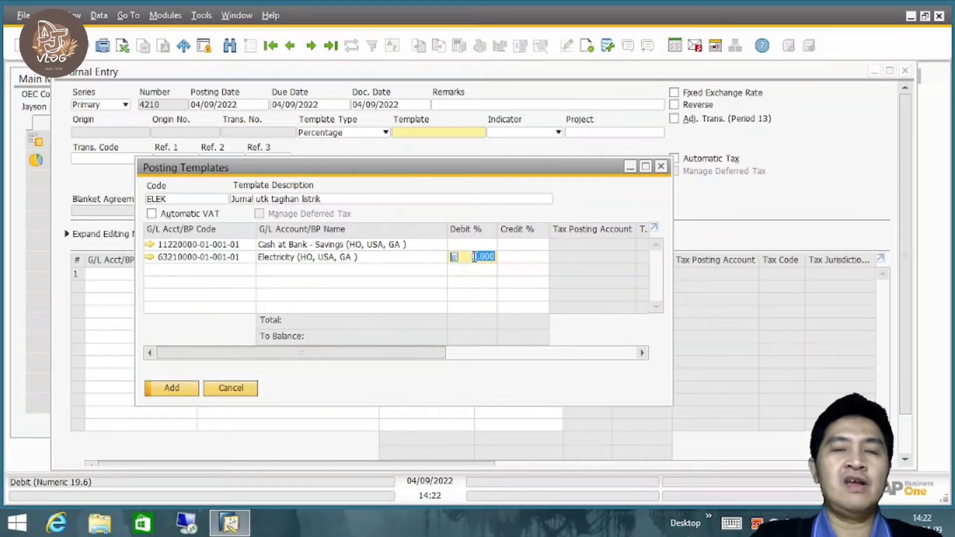
text(100)
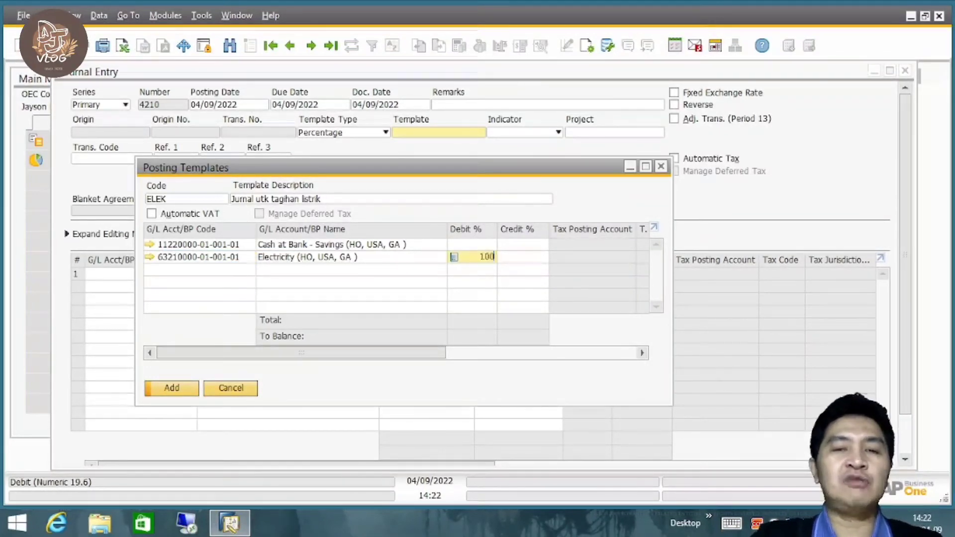
click(528, 247)
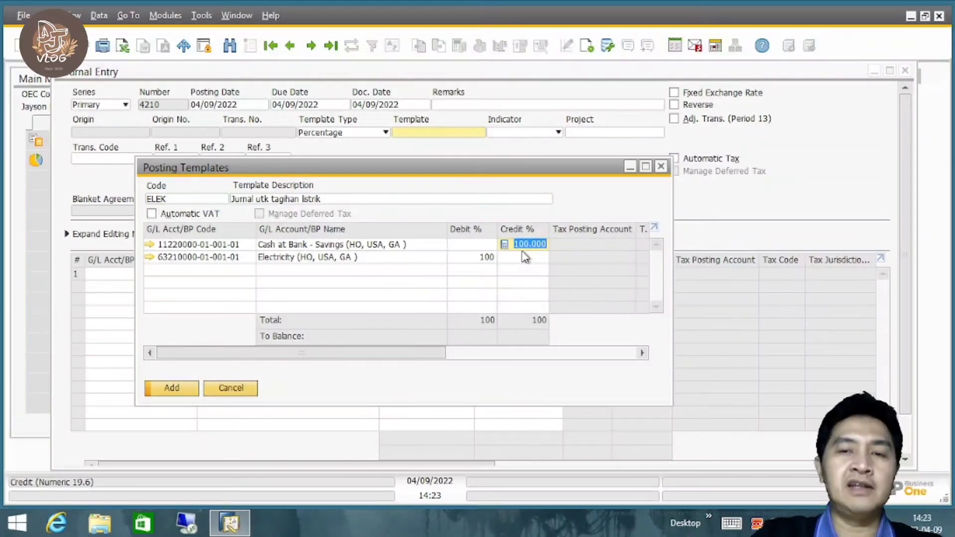
click(172, 389)
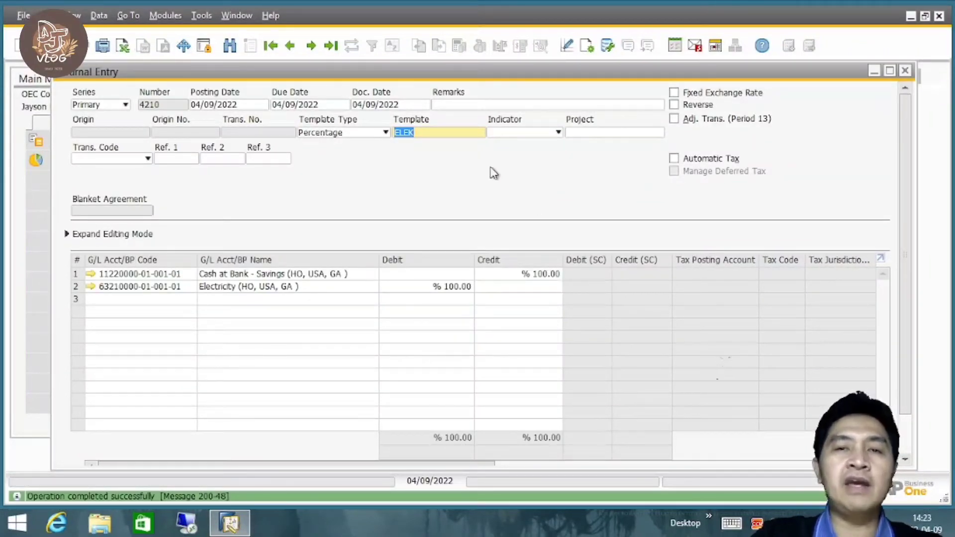
Discard the open journal entry and start a new one with the template type Percentage.
click(905, 70)
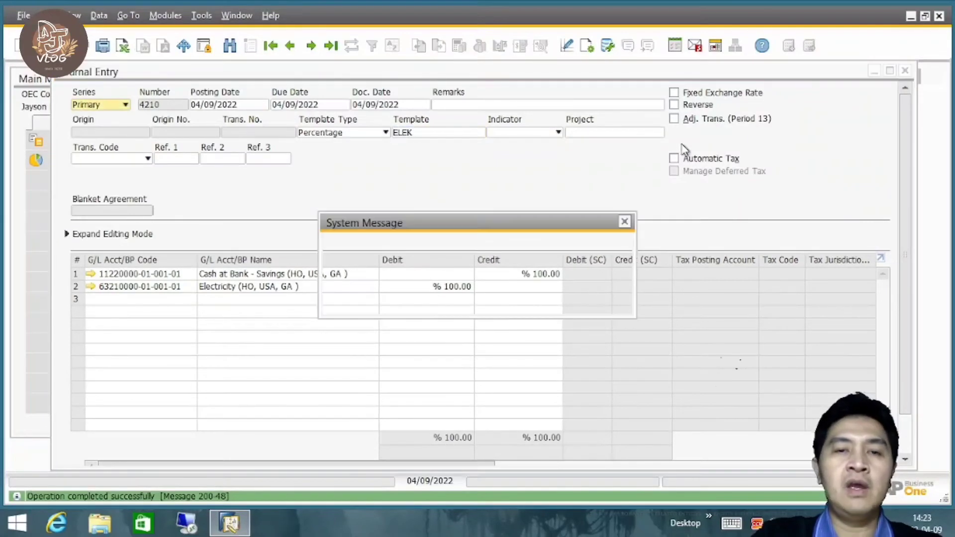
click(418, 302)
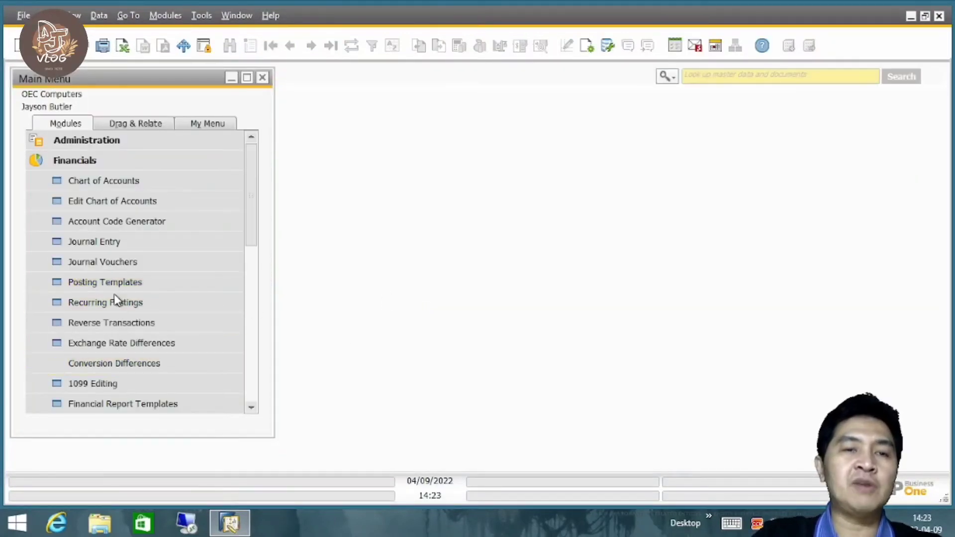
click(121, 244)
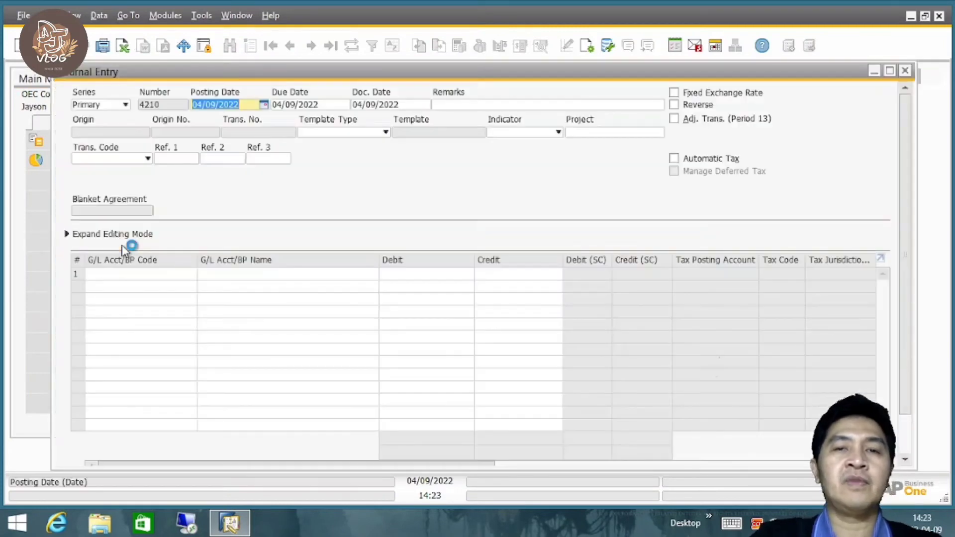
click(345, 134)
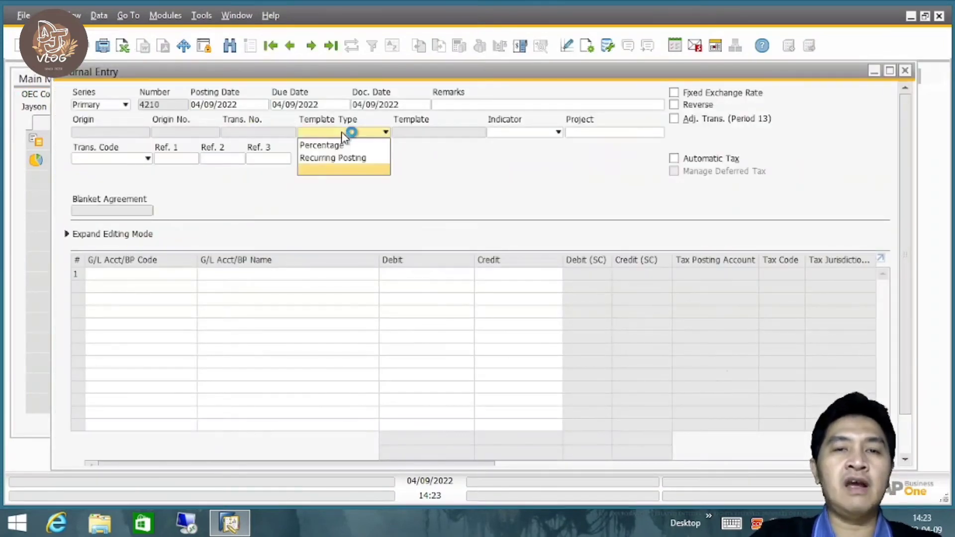
click(348, 145)
Apply the template code ELEK directly to the journal entry, and clear the template field again.
click(407, 133)
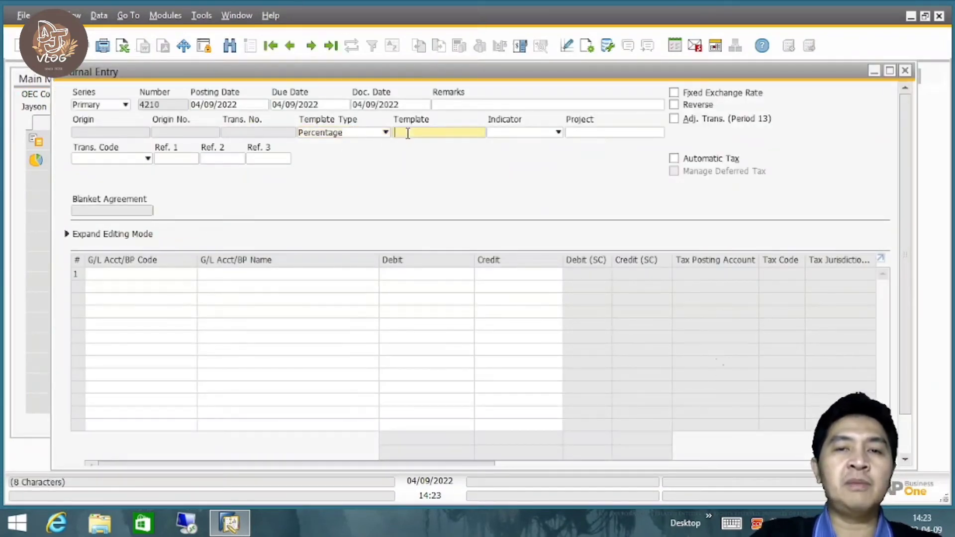
text(e)
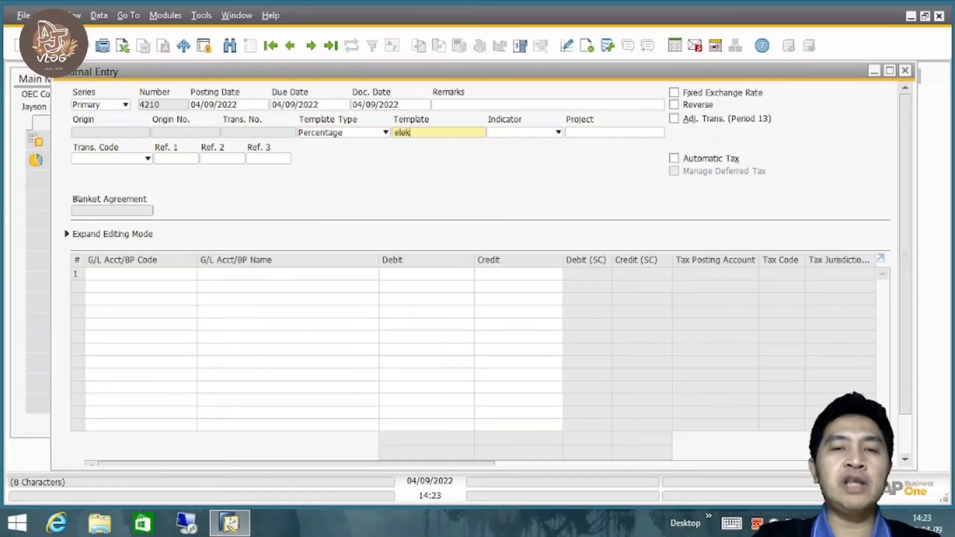
text(lek)
key(Tab)
click(446, 132)
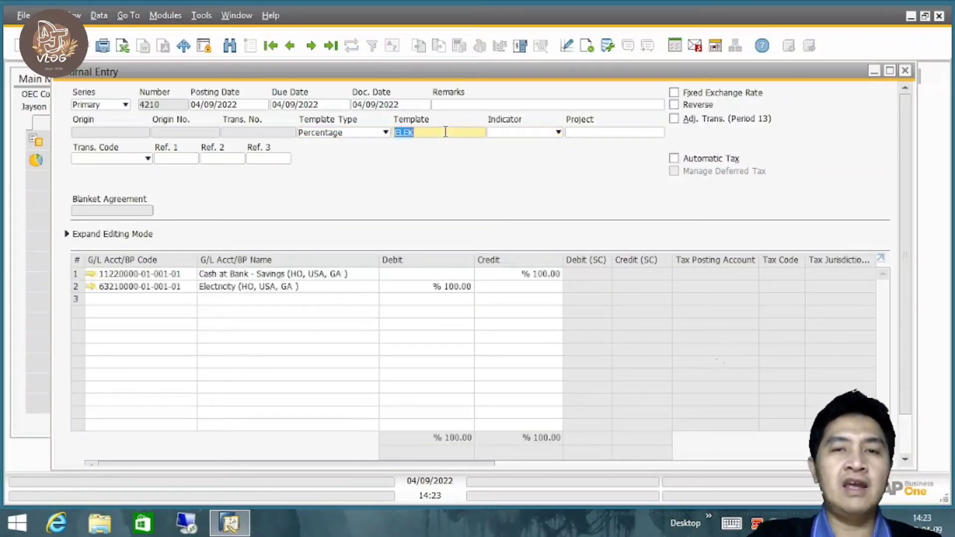
key(BackSpace)
Look up ELEK in the list of posting templates and choose it for the journal entry.
key(Tab)
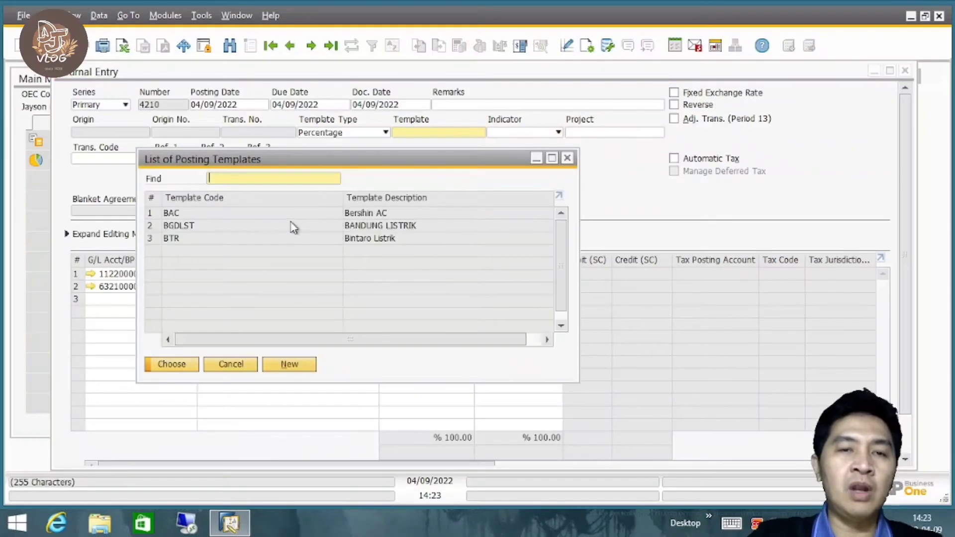
text(elek)
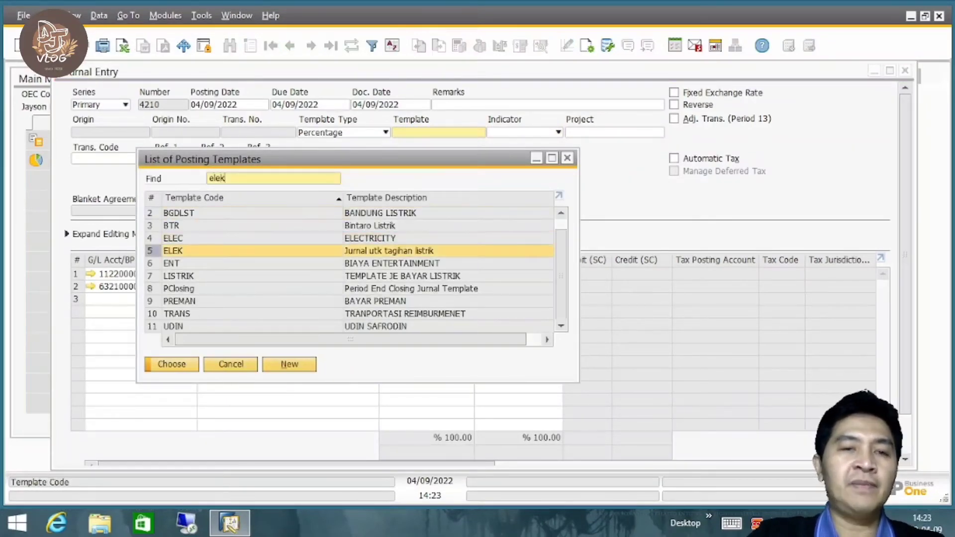
double_click(243, 253)
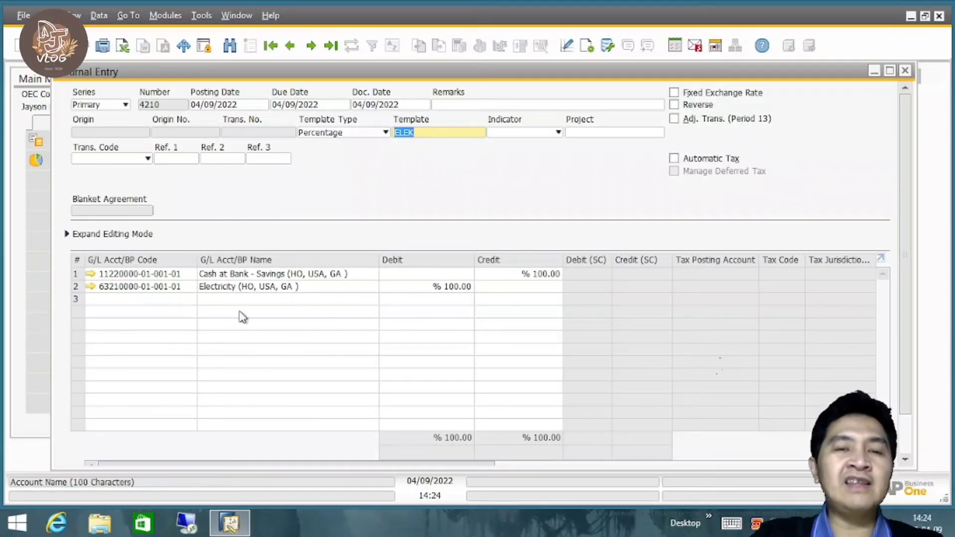
Enter a credit of 66 for Cash at Bank - Savings, add the journal entry and close its window.
click(545, 274)
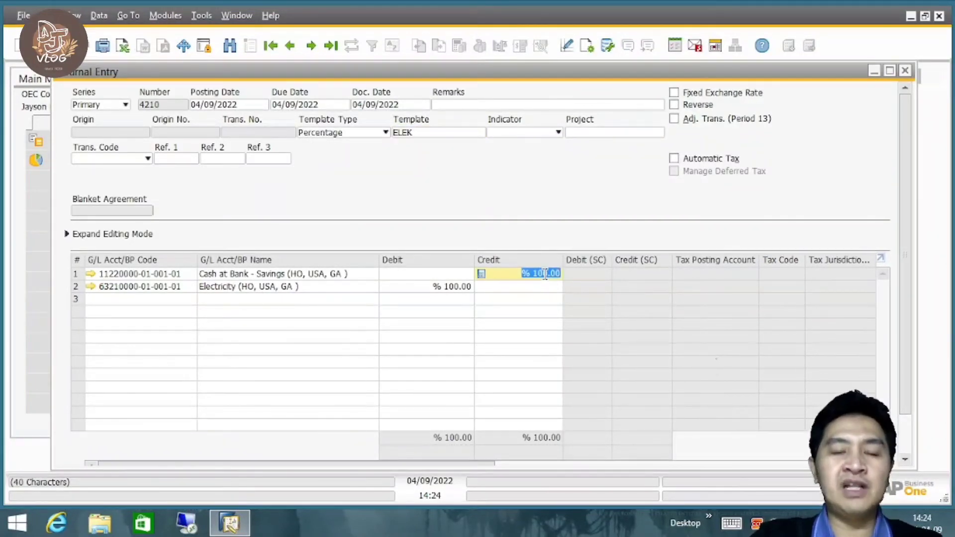
text(60)
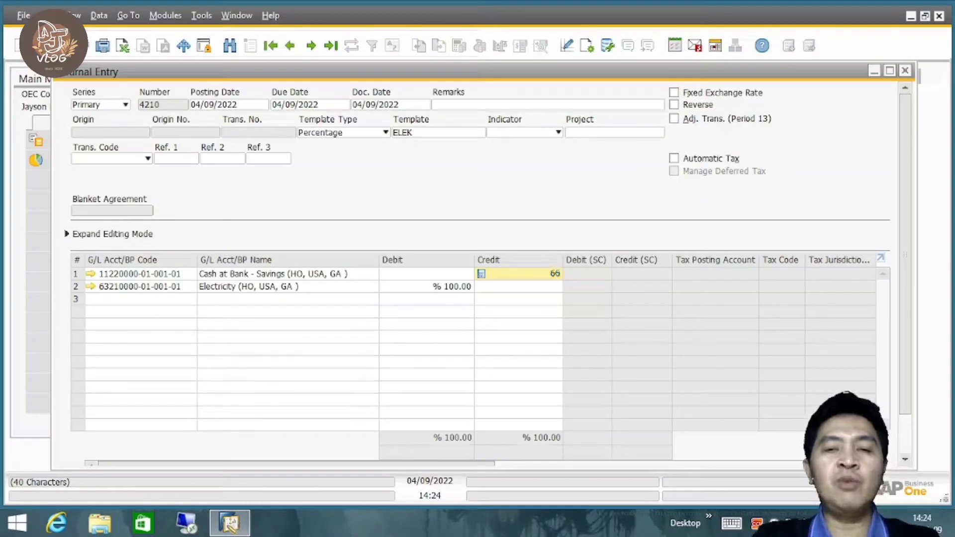
click(441, 290)
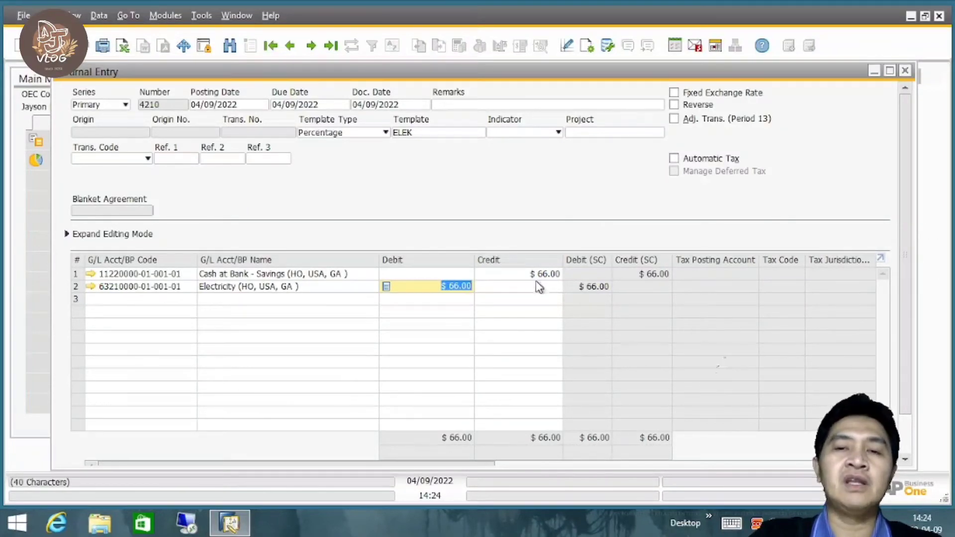
scroll(905, 288, down, 3)
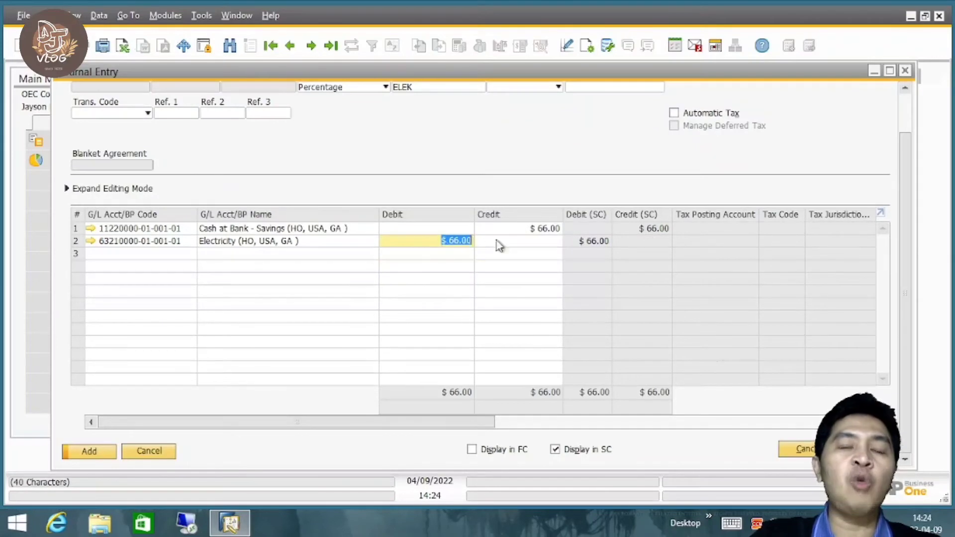
click(101, 455)
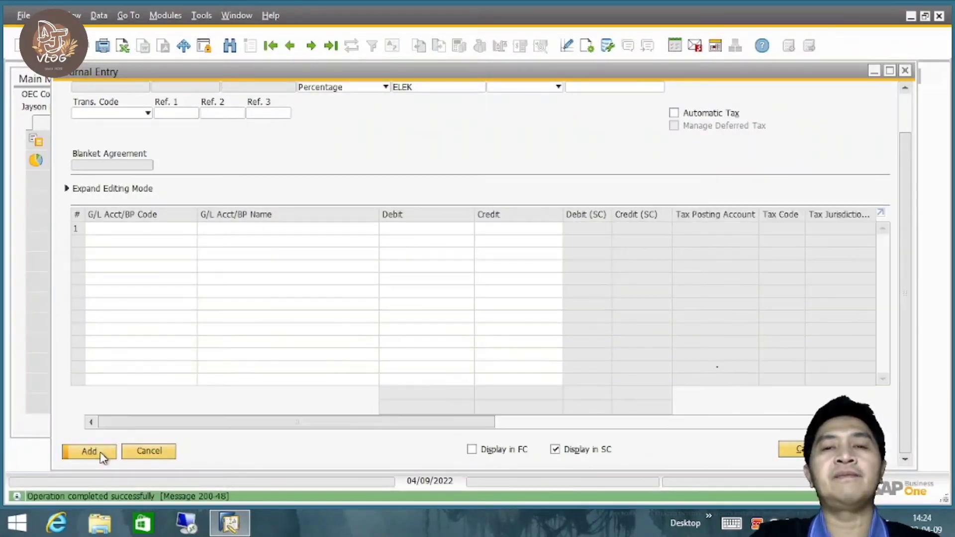
key(Escape)
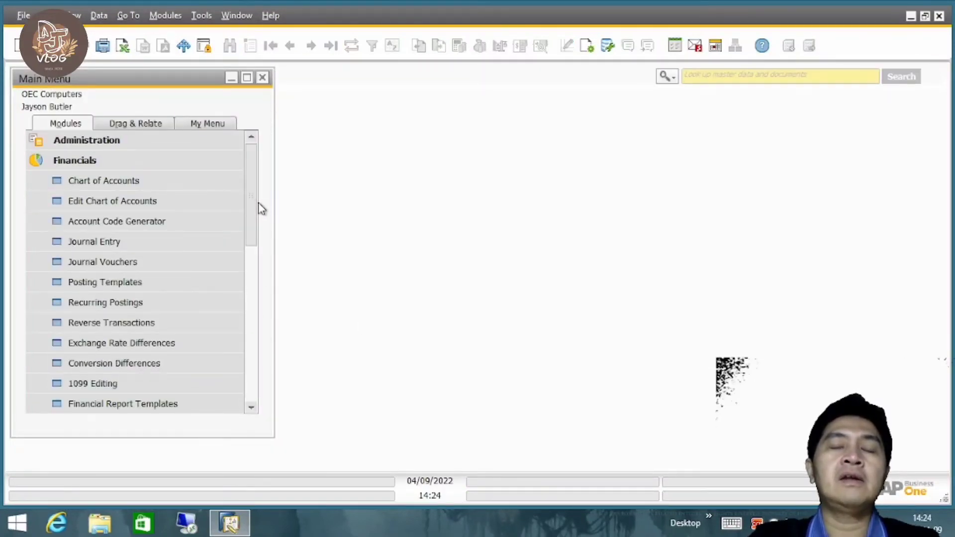
Start a new journal entry with the template type Recurring Posting and open the list of recurring postings.
click(145, 244)
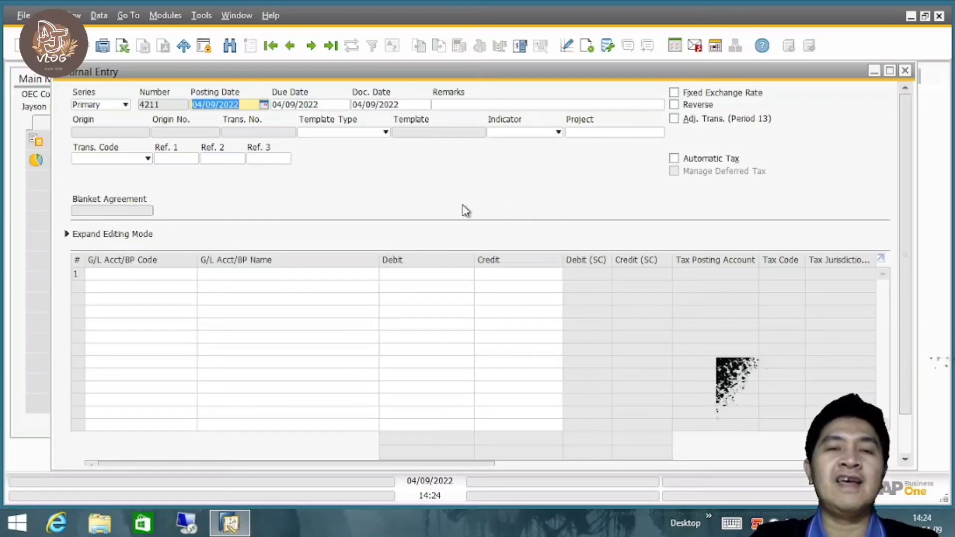
click(384, 134)
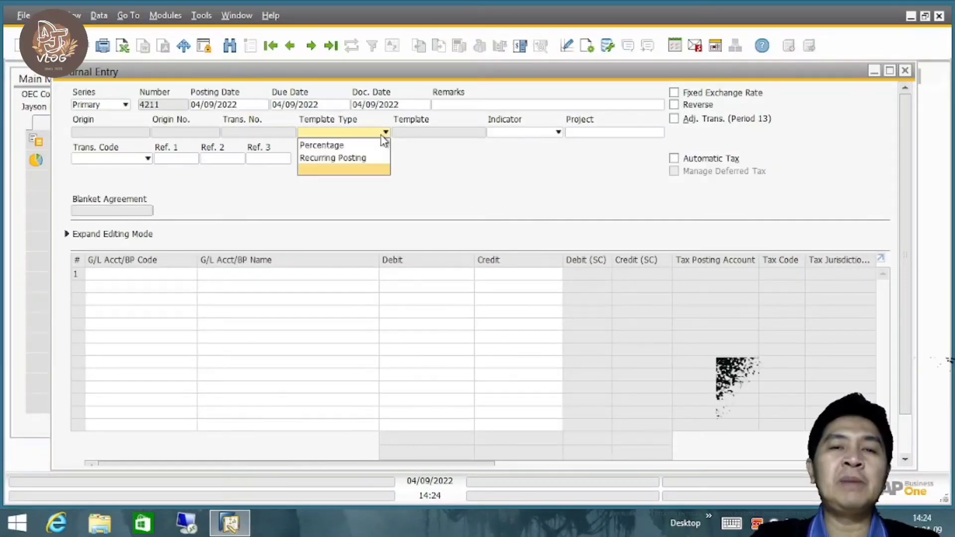
click(362, 158)
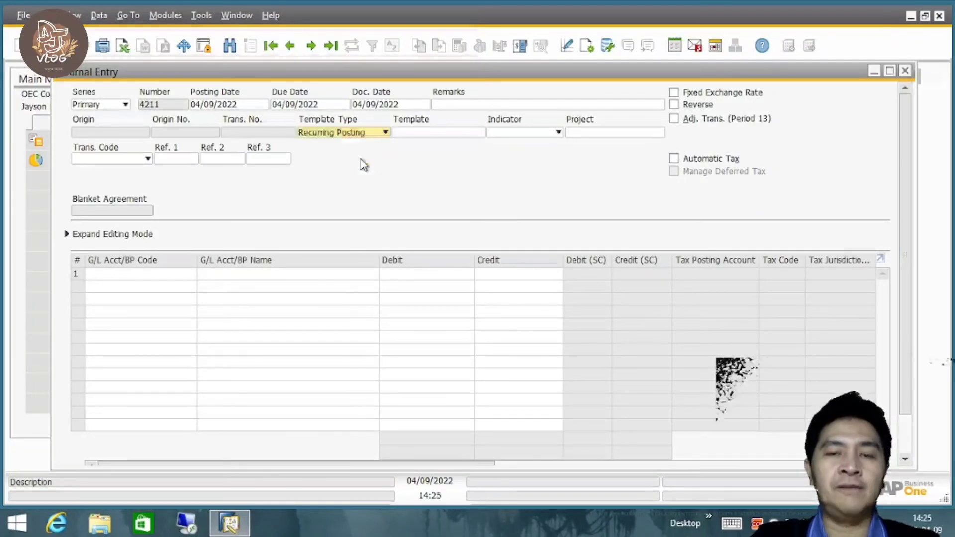
click(420, 133)
key(Tab)
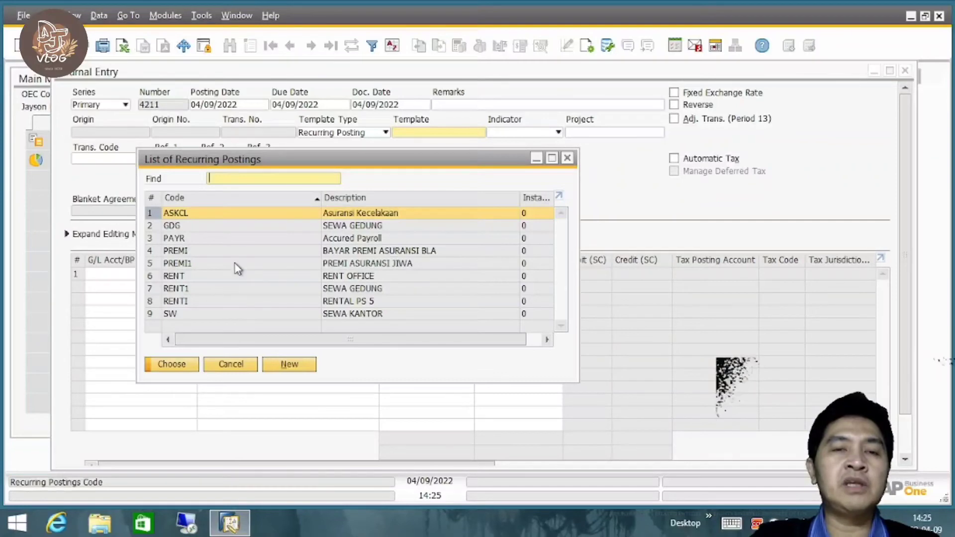
Start a new recurring posting with the code RENTU and the description Rental Building.
click(290, 365)
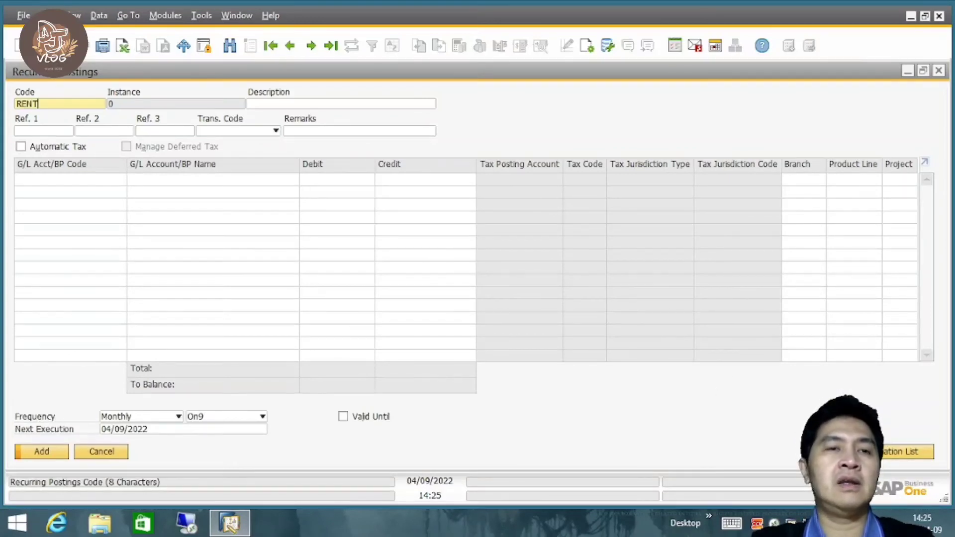
key(Tab)
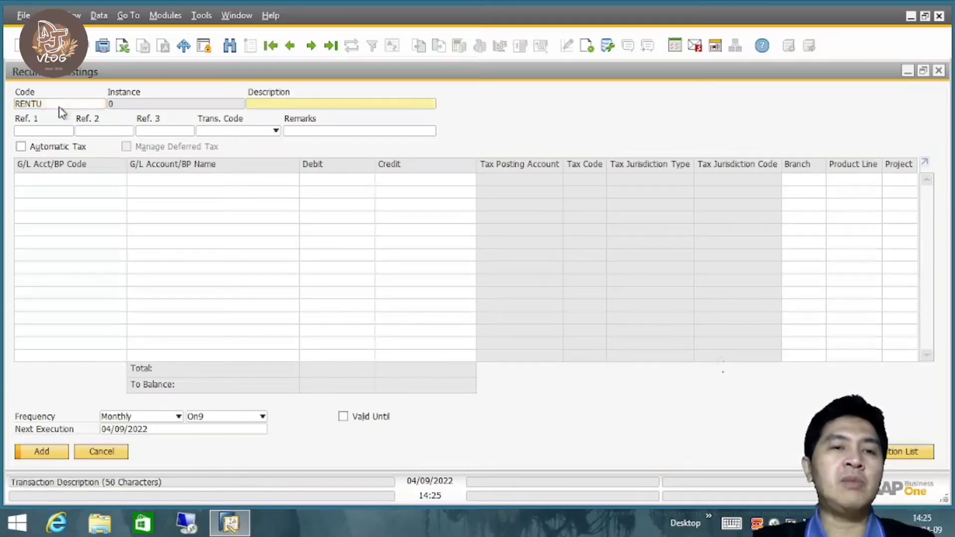
text(Rental Building)
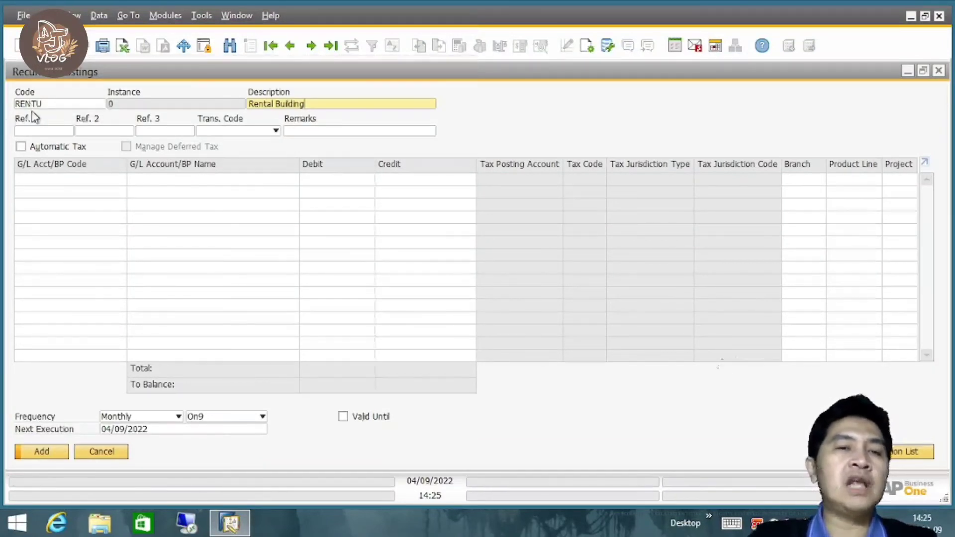
click(309, 133)
click(152, 131)
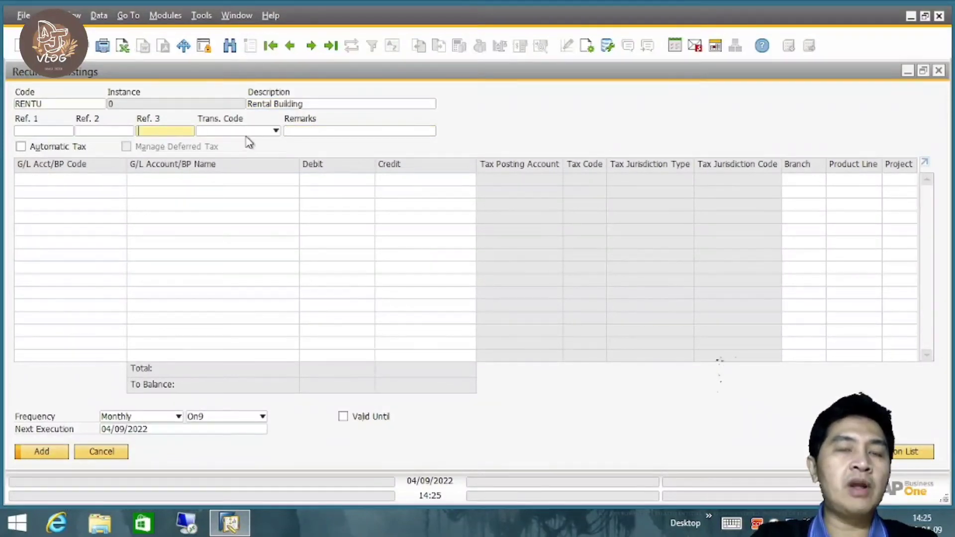
click(60, 132)
click(105, 130)
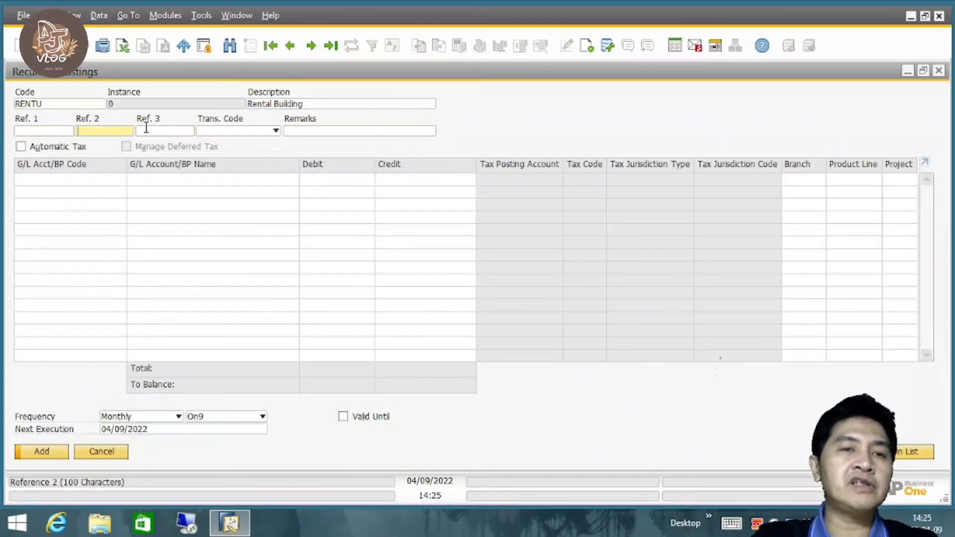
click(319, 133)
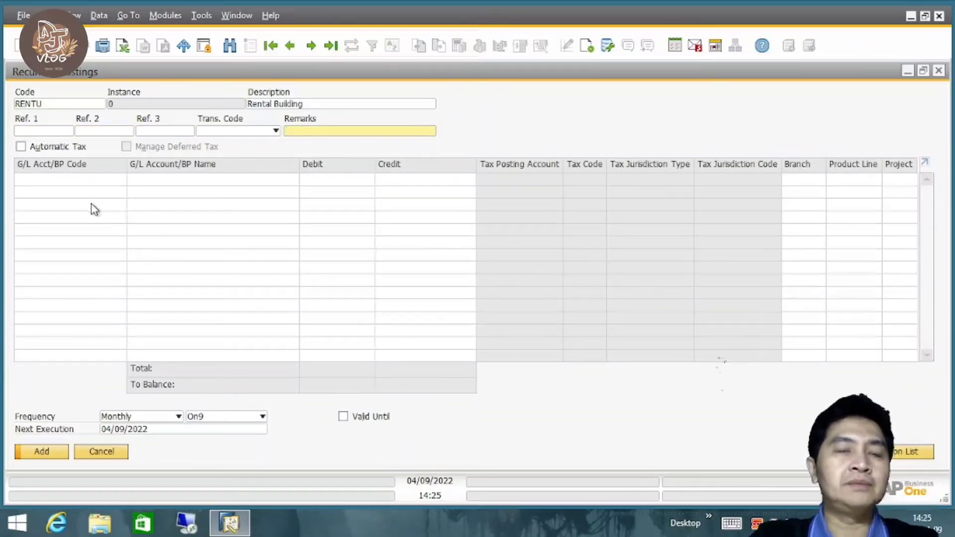
Choose the account Cash at Bank - Savings for the first line of the recurring posting.
click(62, 179)
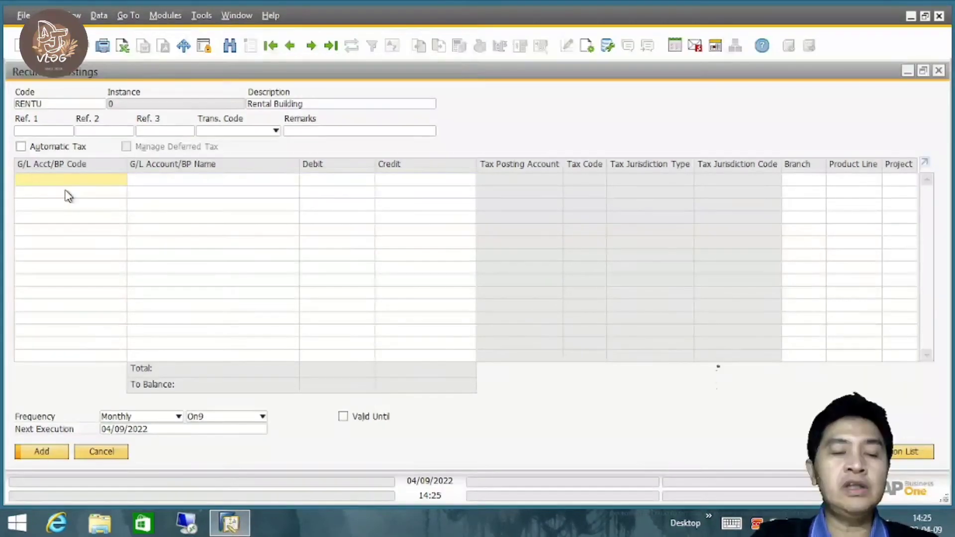
key(Tab)
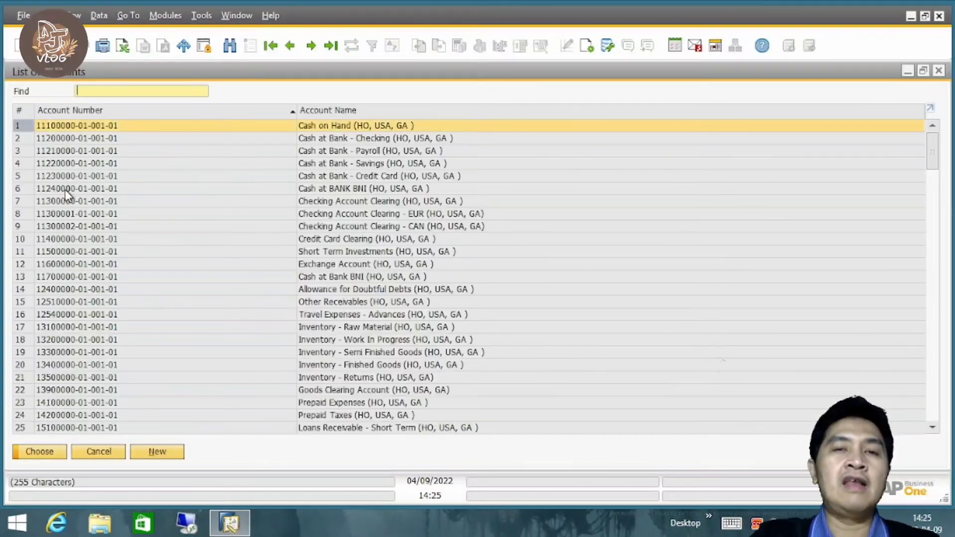
click(405, 163)
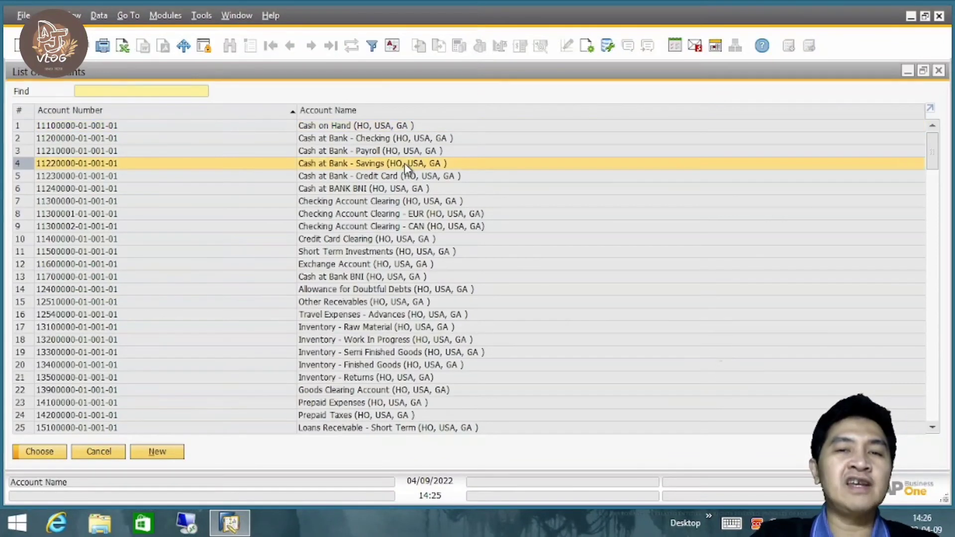
double_click(405, 163)
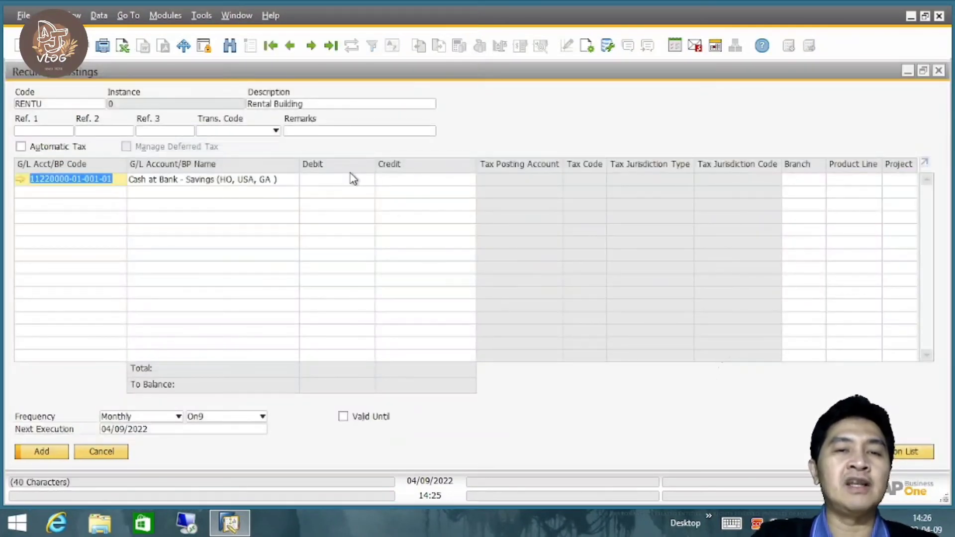
Find the accounts starting with 6 and choose Office and Building Rent for the second line.
click(68, 193)
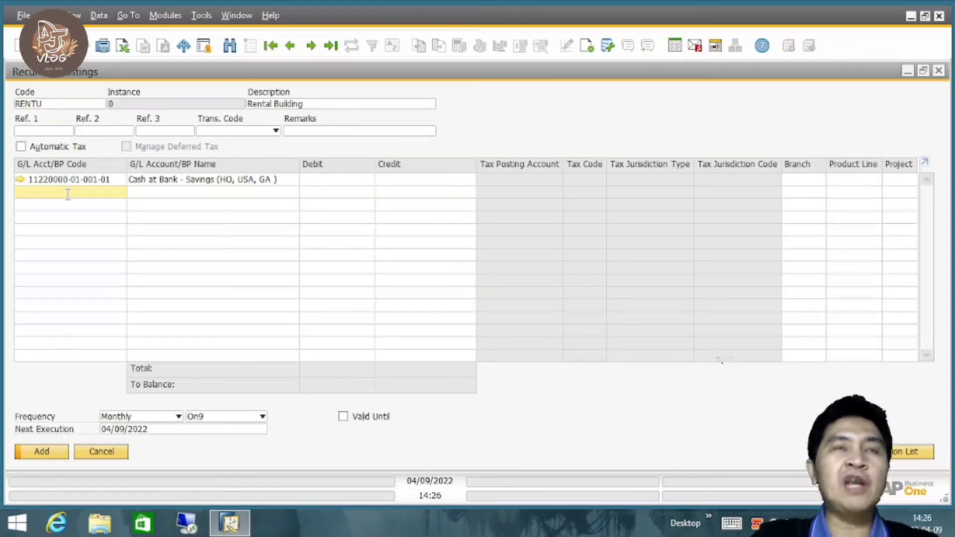
key(Tab)
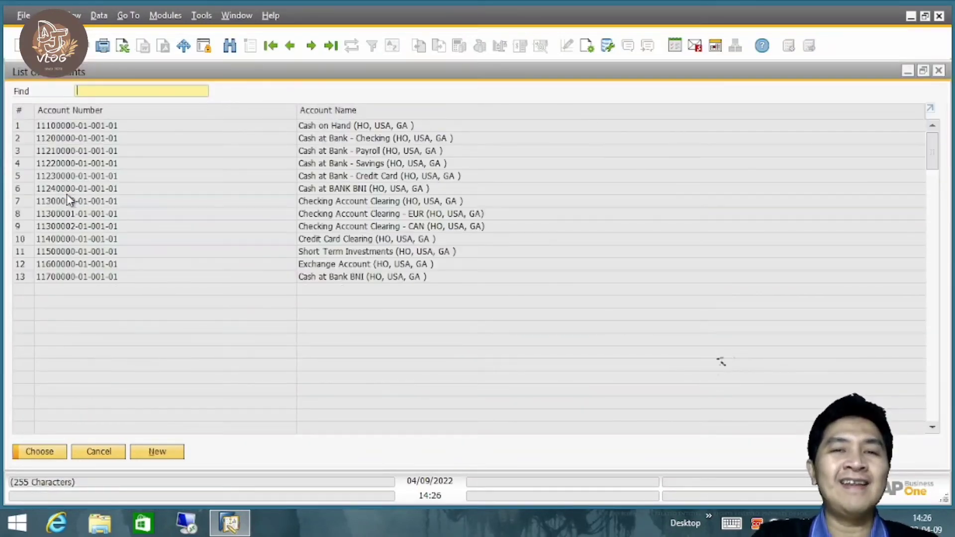
text(6)
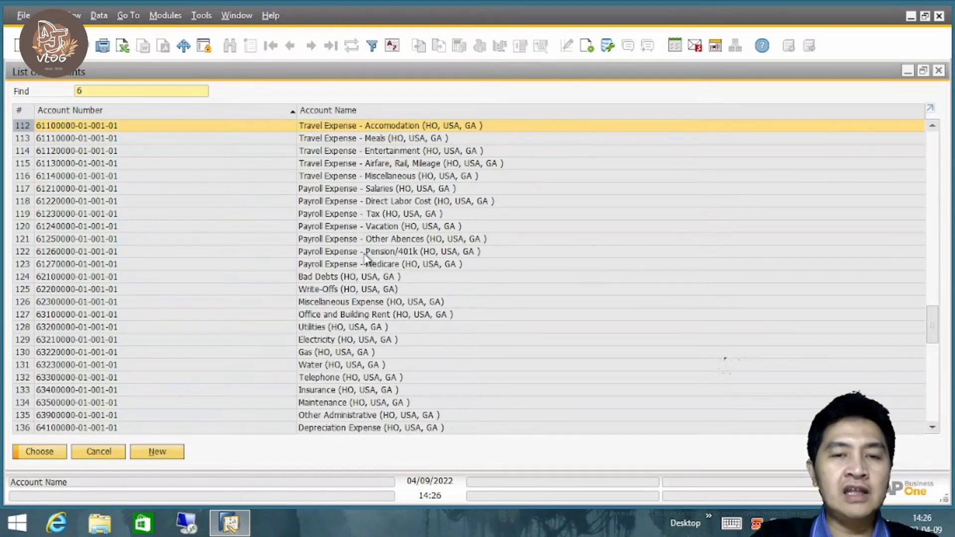
click(348, 317)
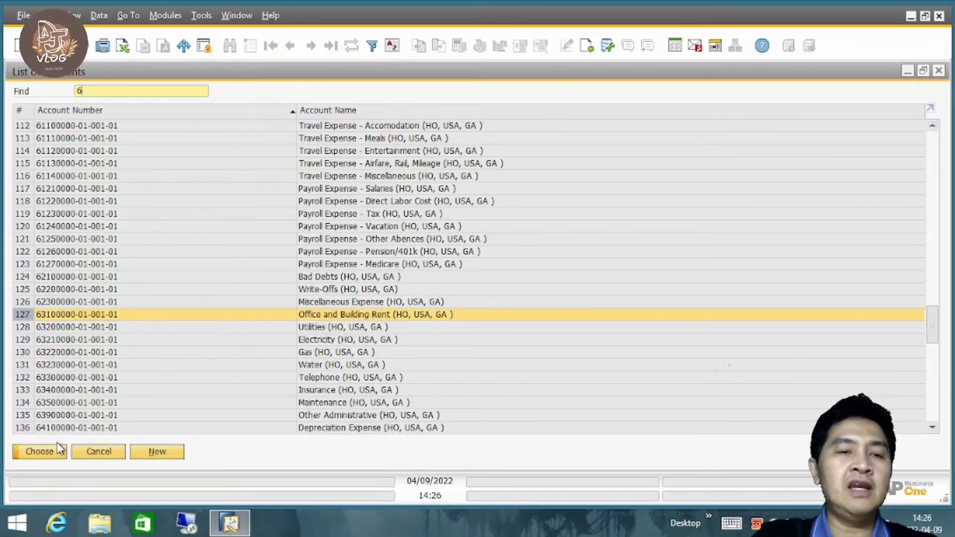
click(39, 452)
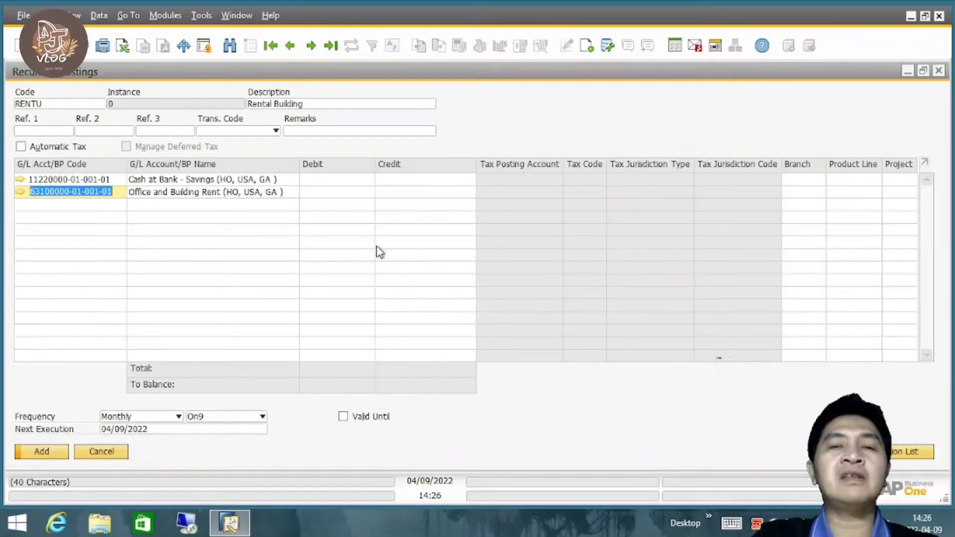
Enter a credit of 400 for Cash at Bank - Savings and the balancing debit of 400 for Office and Building Rent.
click(412, 180)
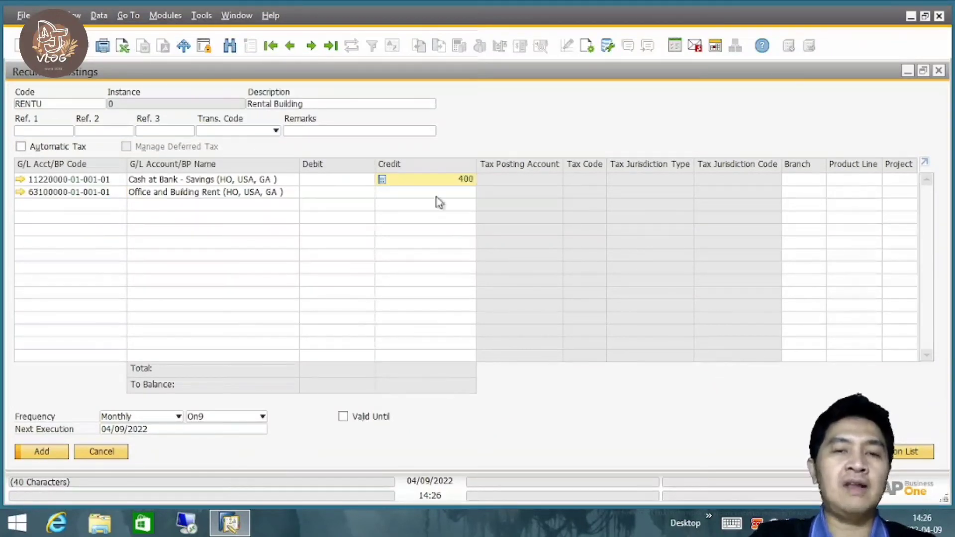
text(400)
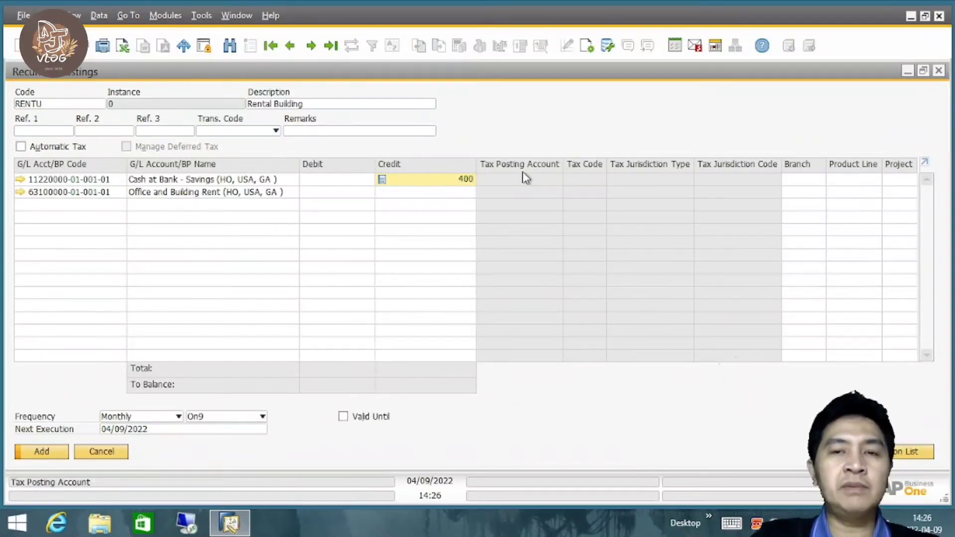
click(352, 192)
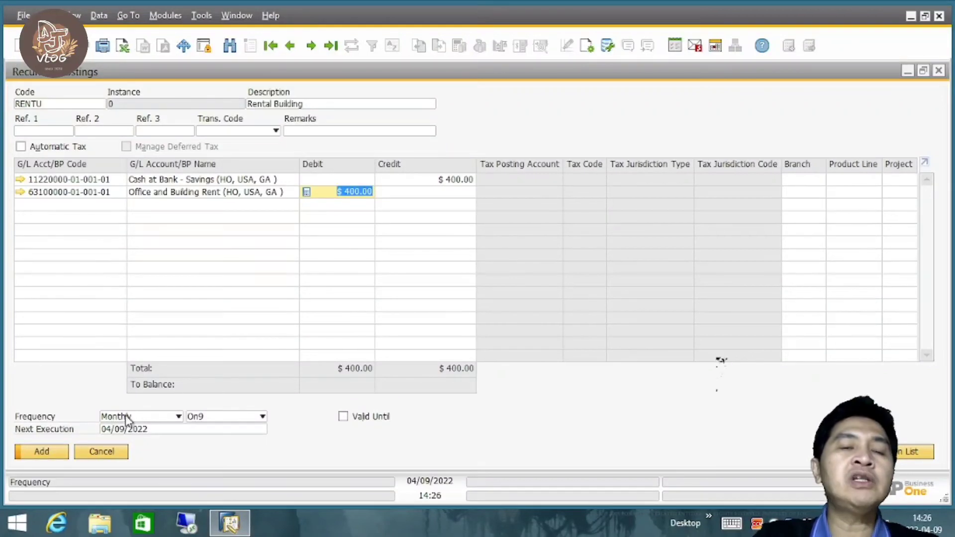
Schedule the recurring posting monthly on day 9, valid until 04/07/2023, and add it without saving any further changes.
click(258, 418)
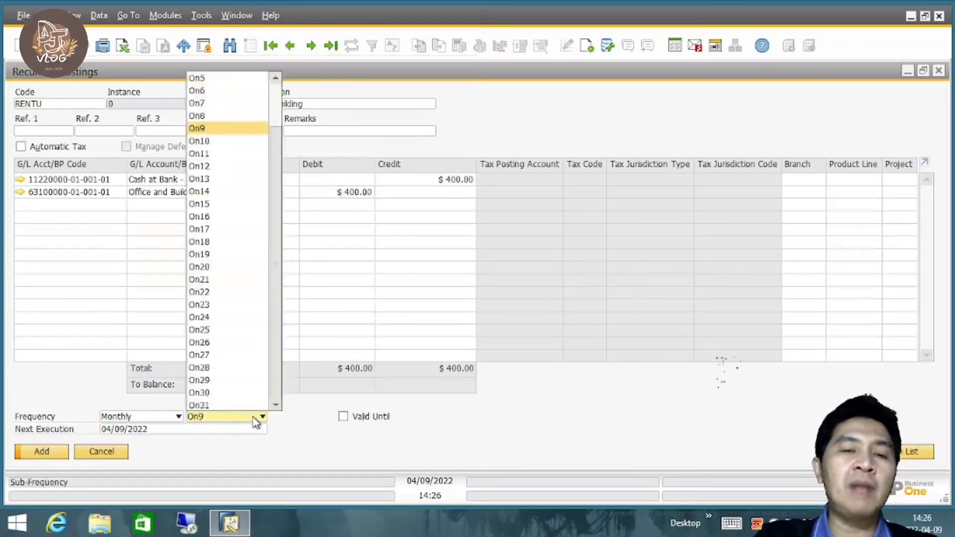
click(217, 128)
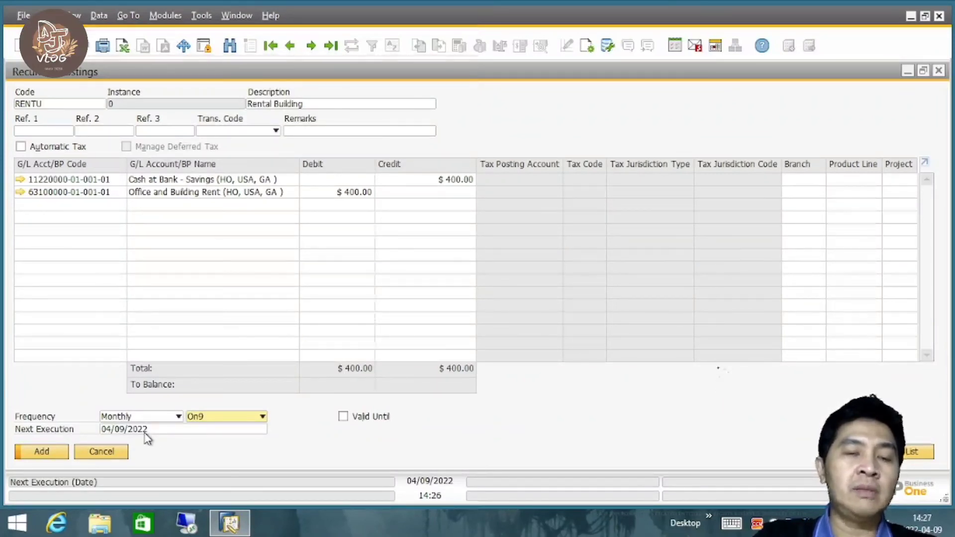
click(343, 417)
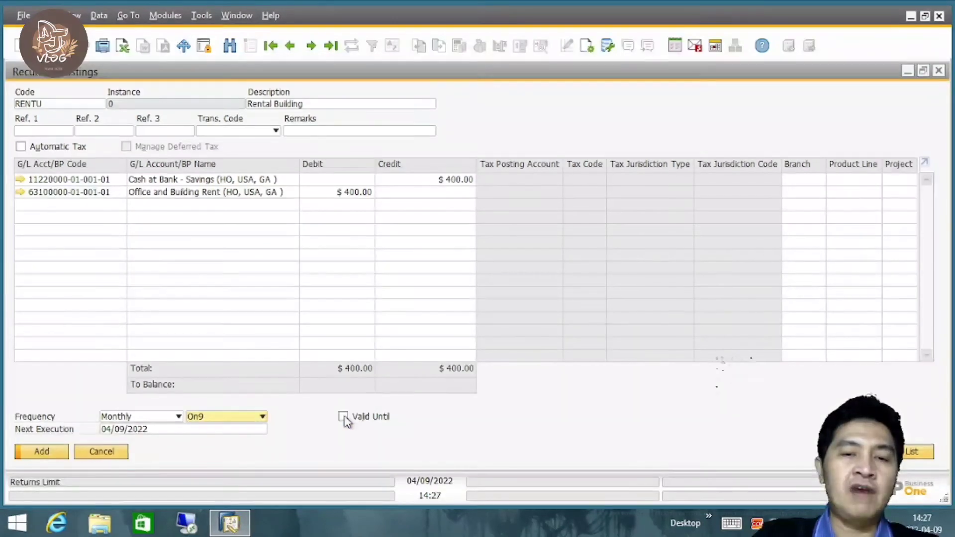
click(419, 429)
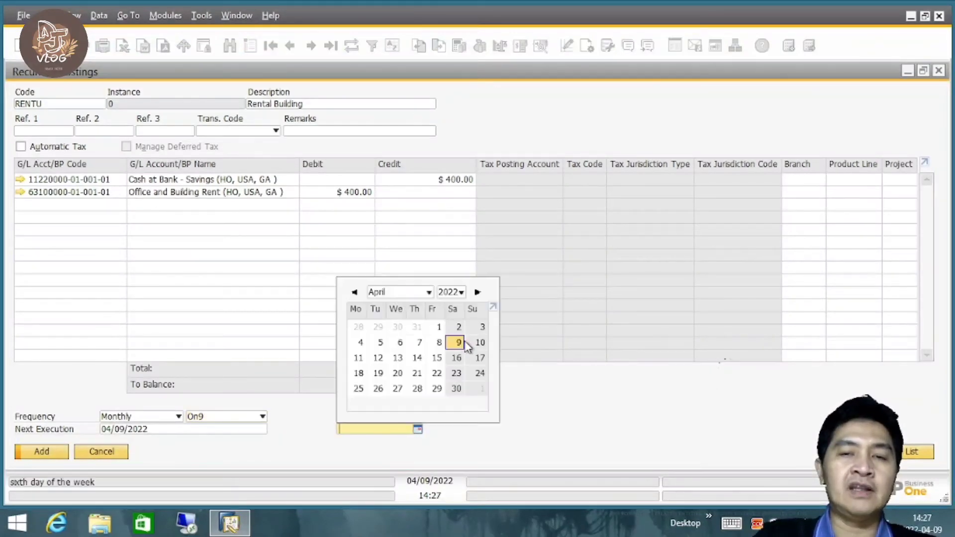
click(461, 293)
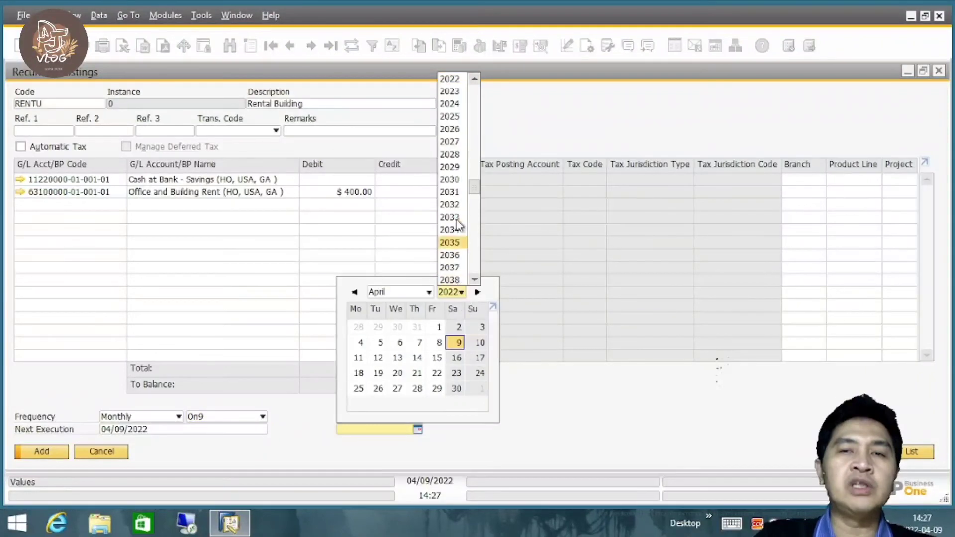
click(457, 91)
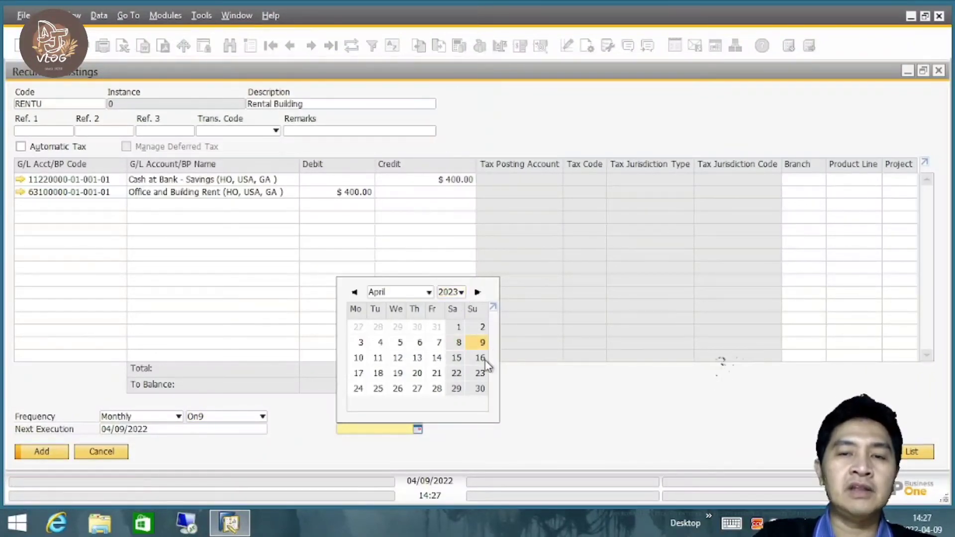
click(440, 342)
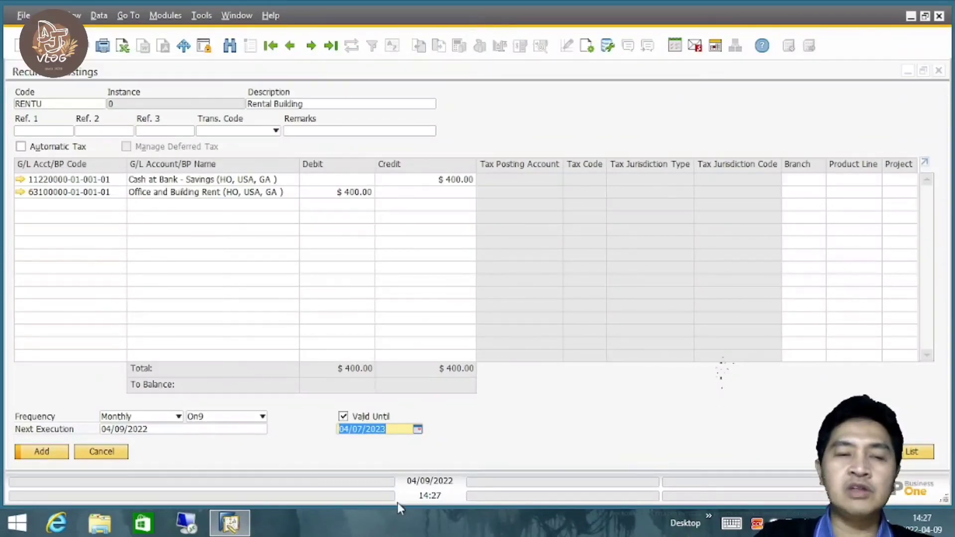
click(42, 452)
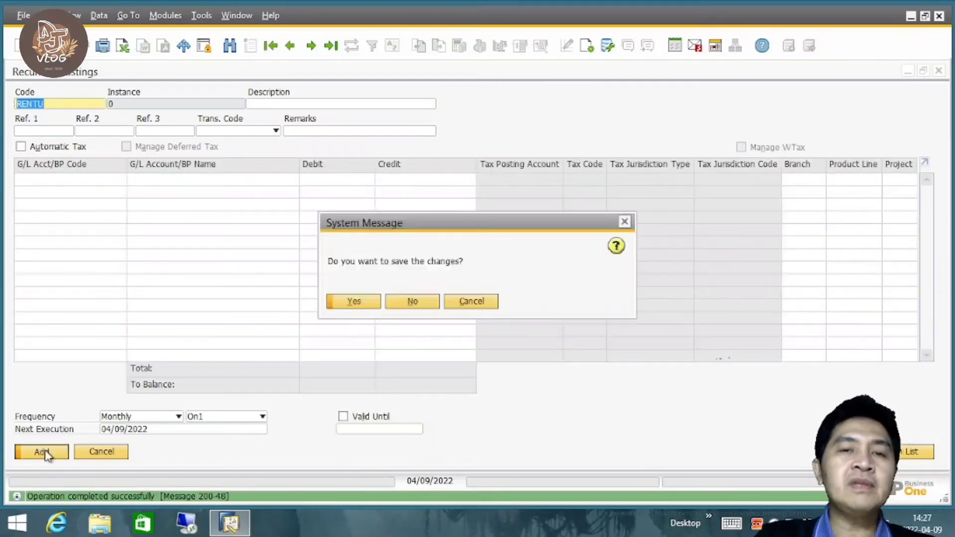
click(412, 302)
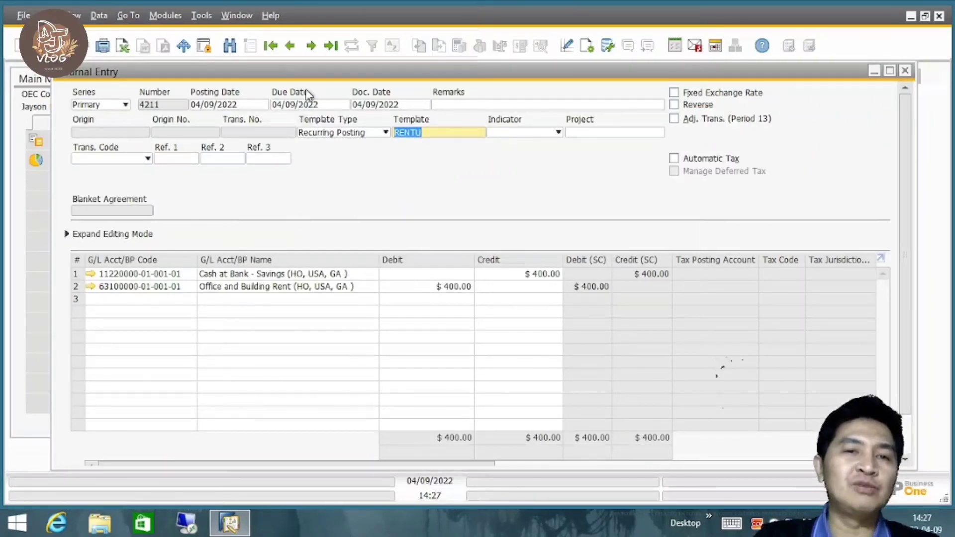
Add the journal entry based on the RENTU recurring posting and close its window.
drag(347, 77, 300, 59)
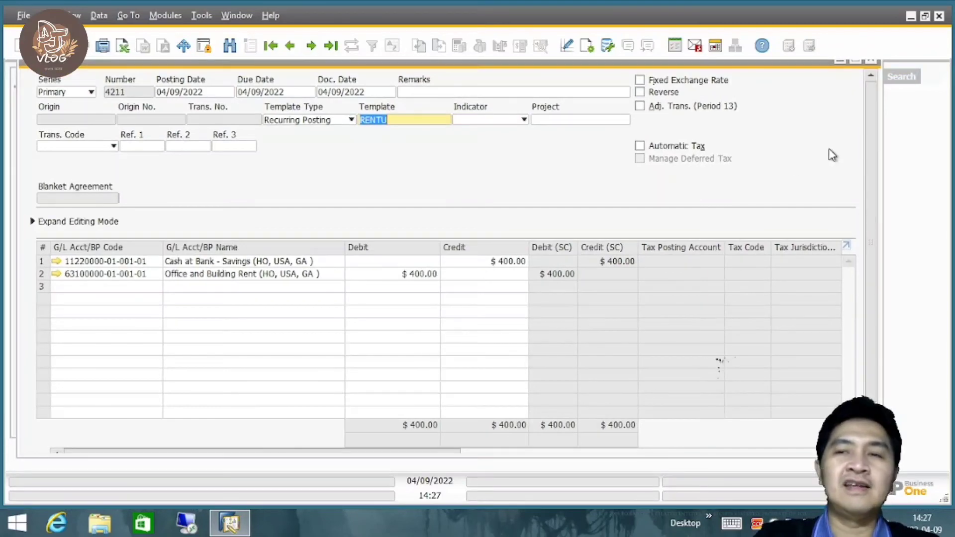
mouse_move(872, 149)
mouse_down()
mouse_move(882, 221)
mouse_move(872, 159)
mouse_up()
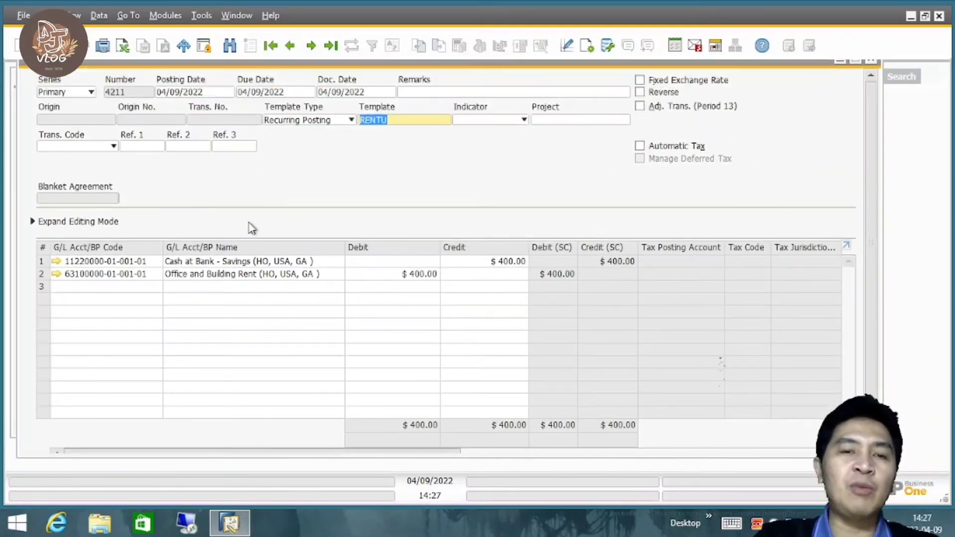
drag(864, 123, 882, 211)
click(55, 438)
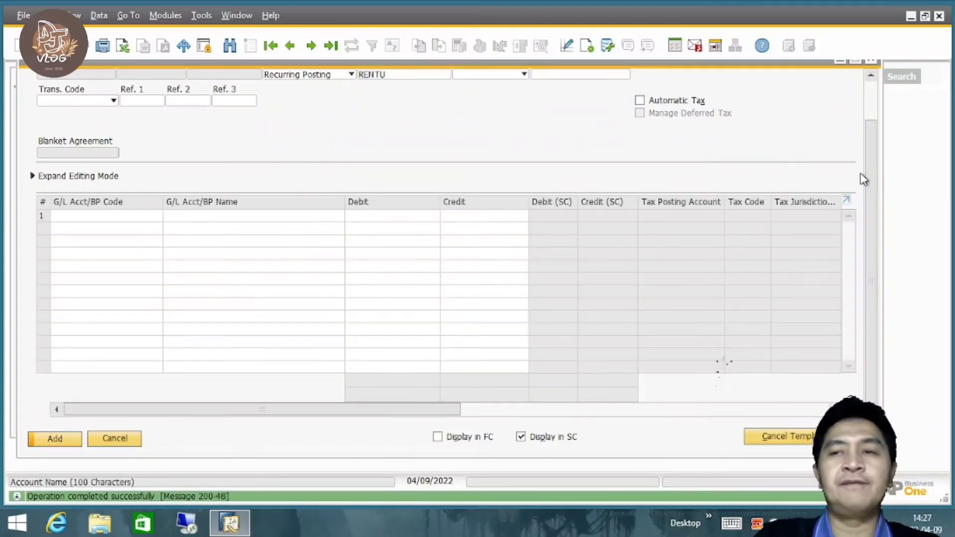
drag(877, 228, 876, 126)
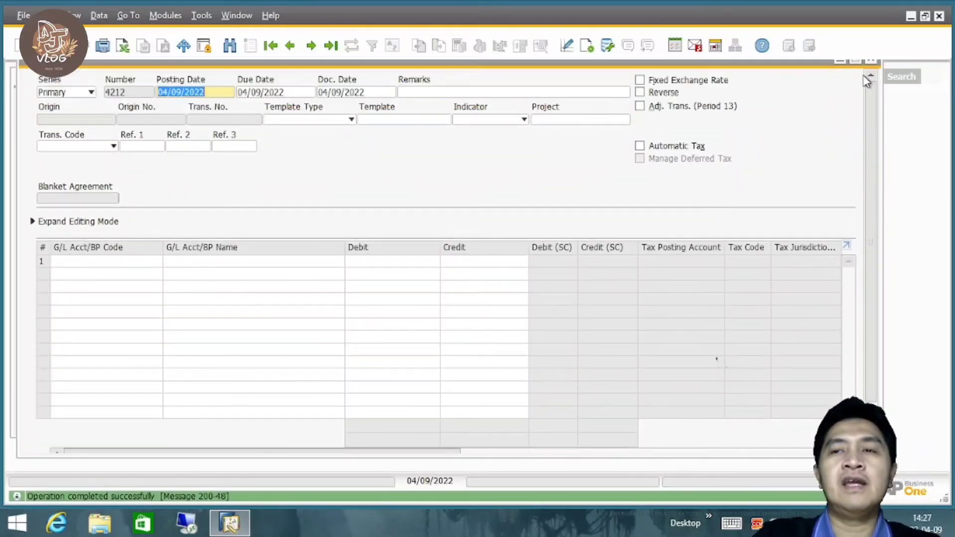
click(873, 61)
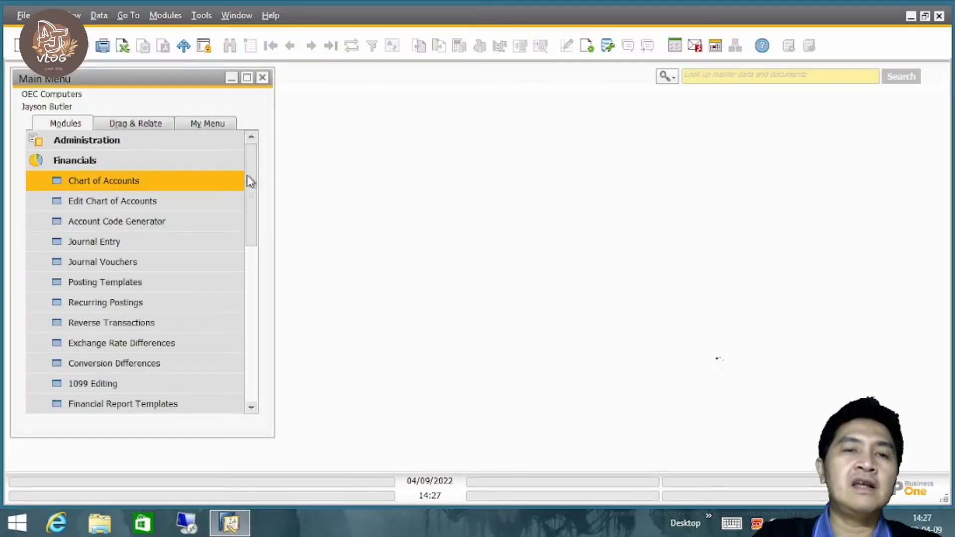
Open Journal Vouchers from the Financials module.
click(181, 166)
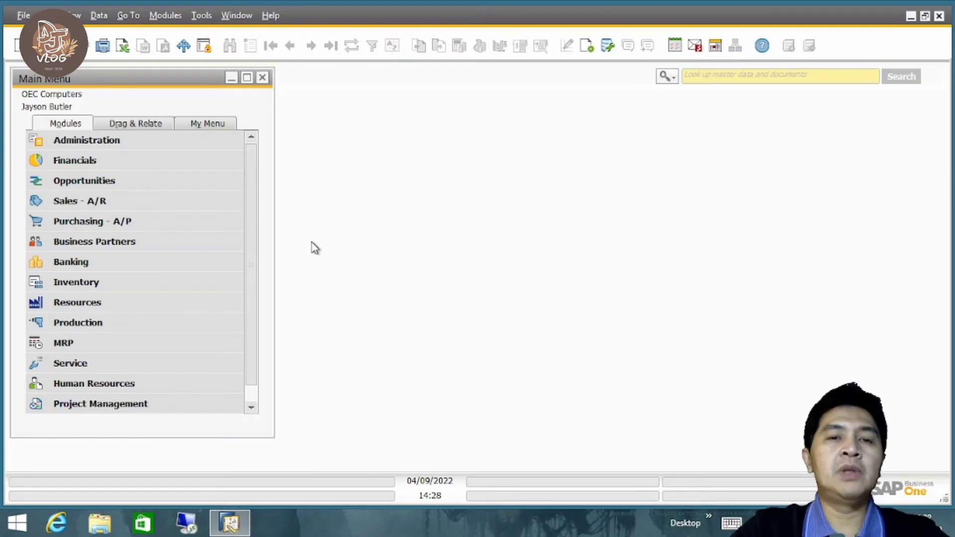
click(174, 163)
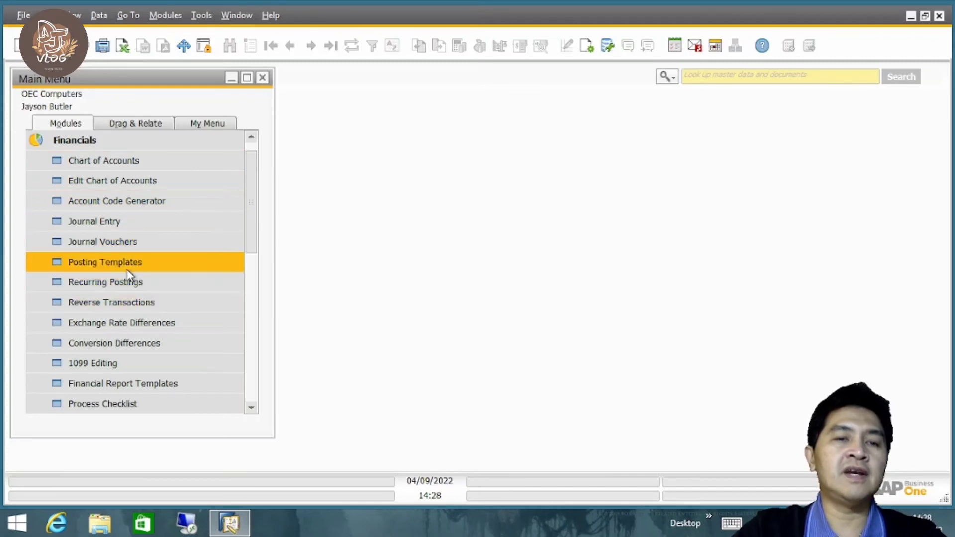
click(130, 242)
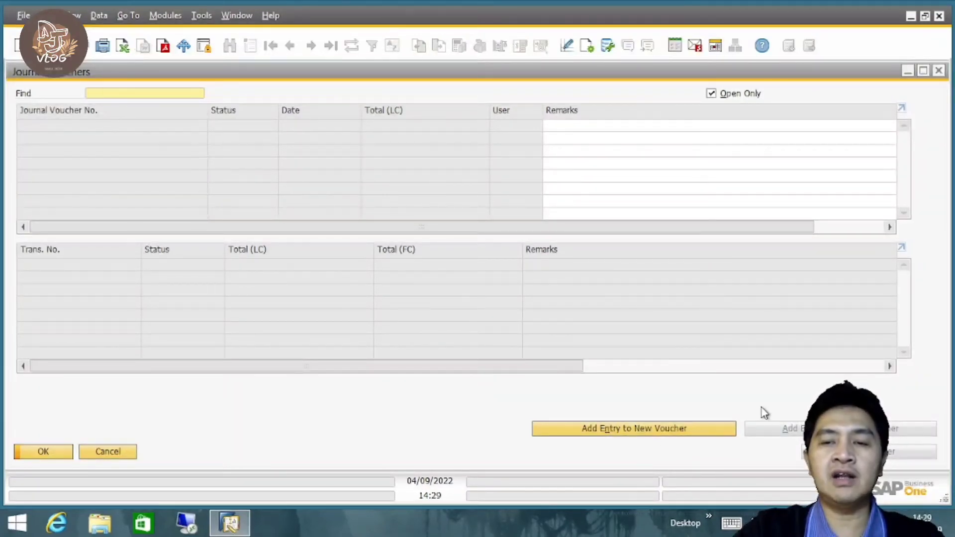
Start an entry in a new journal voucher and fit the column widths of its account table.
click(646, 434)
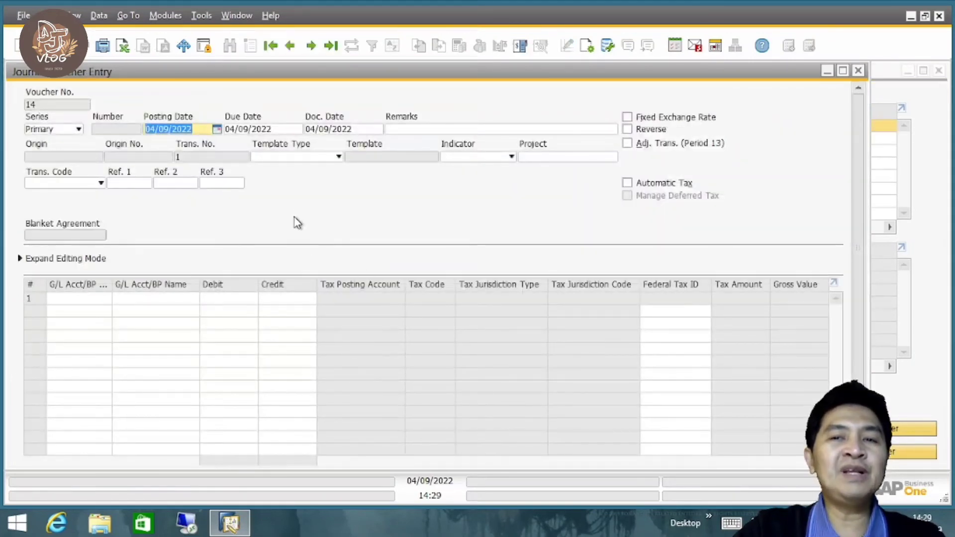
drag(357, 73, 413, 74)
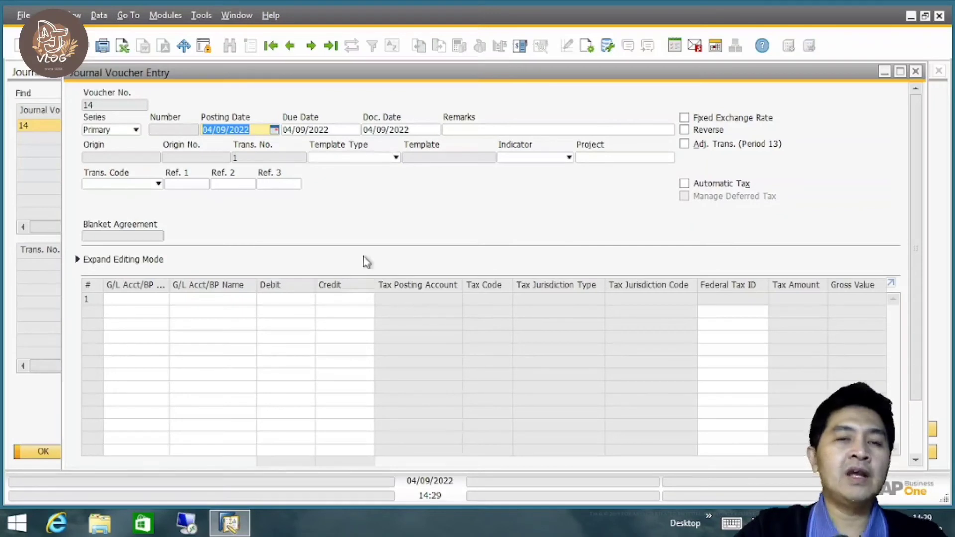
click(130, 300)
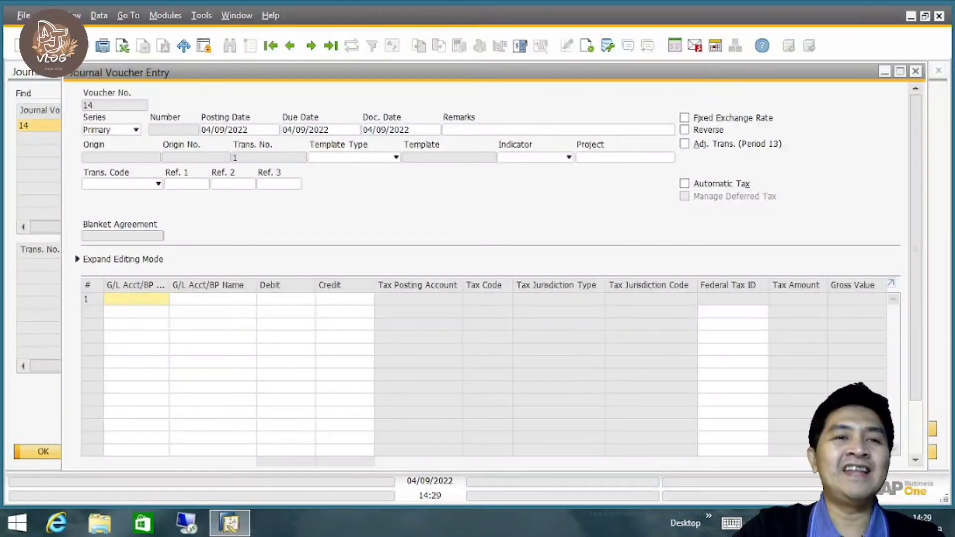
click(47, 16)
mouse_move(72, 15)
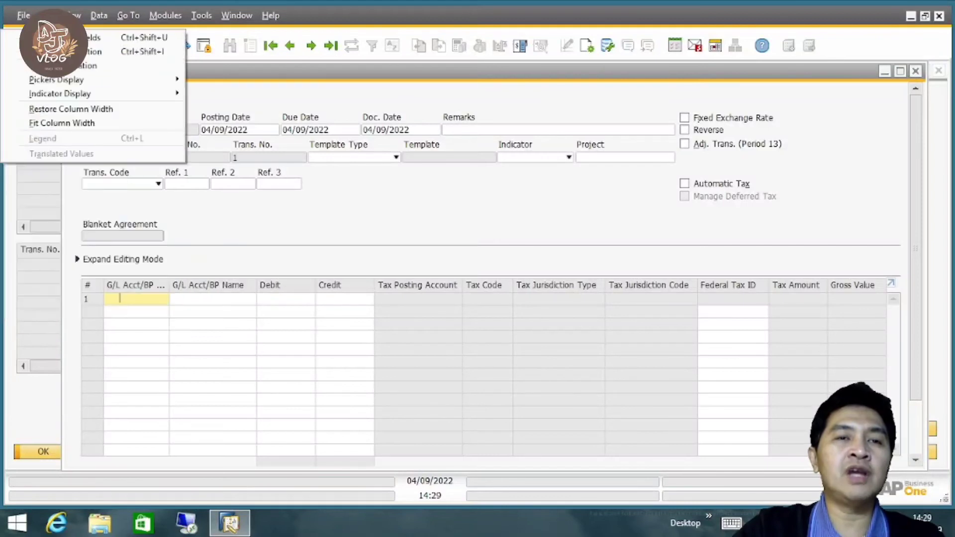
click(75, 123)
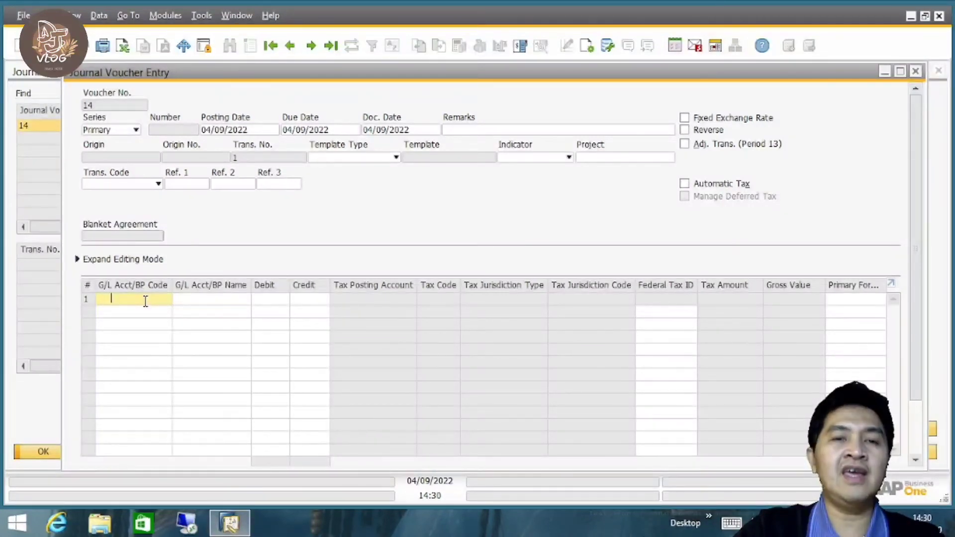
Assign the Cash at Bank - Savings account to the first row and the Telephone account to the second row.
key(Tab)
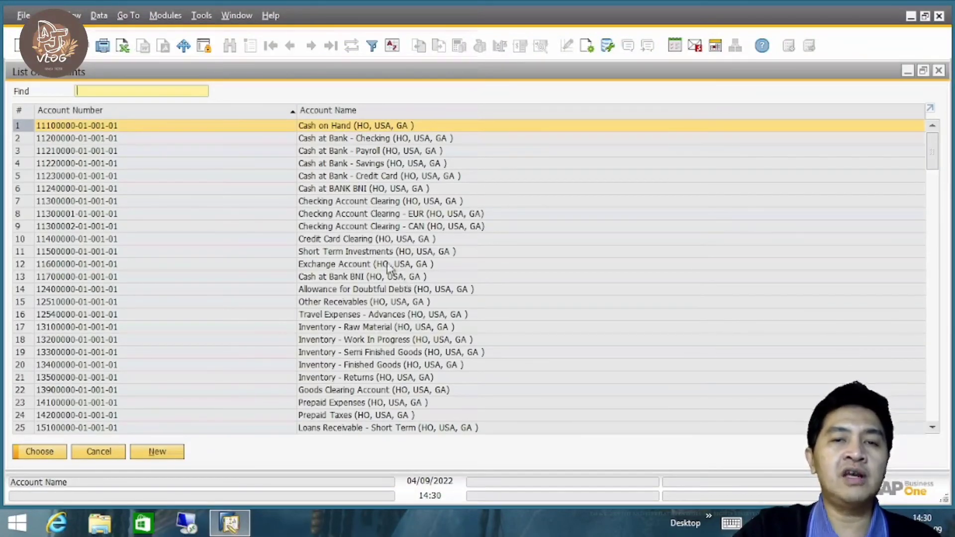
double_click(385, 165)
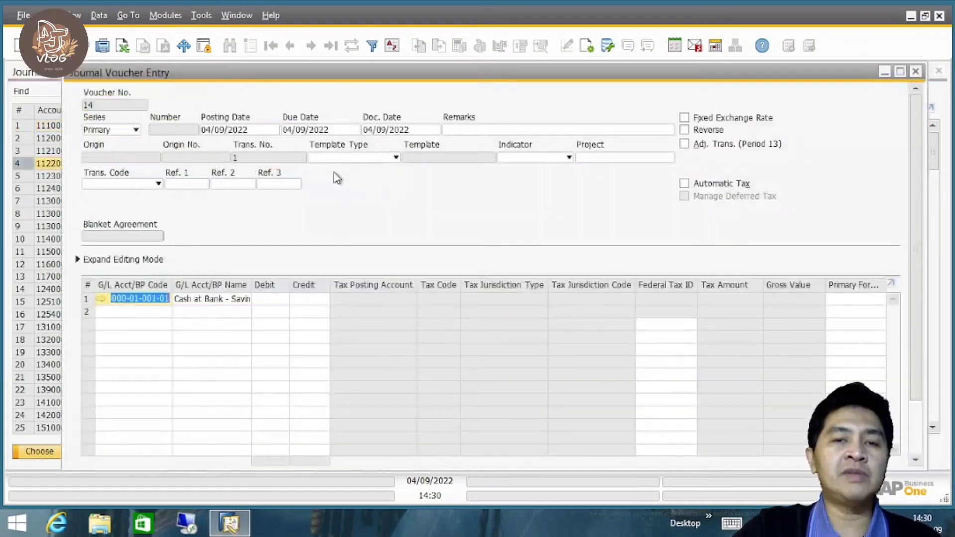
click(142, 313)
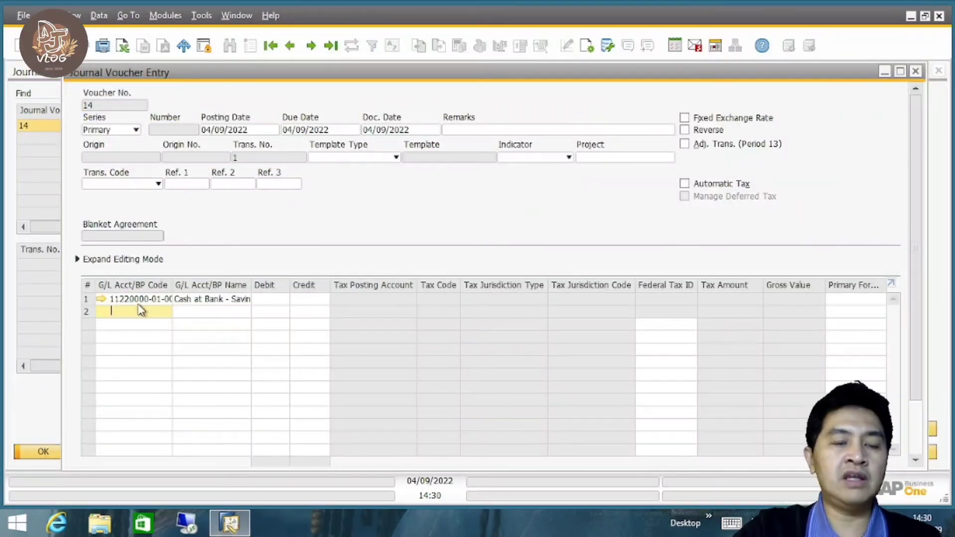
key(Tab)
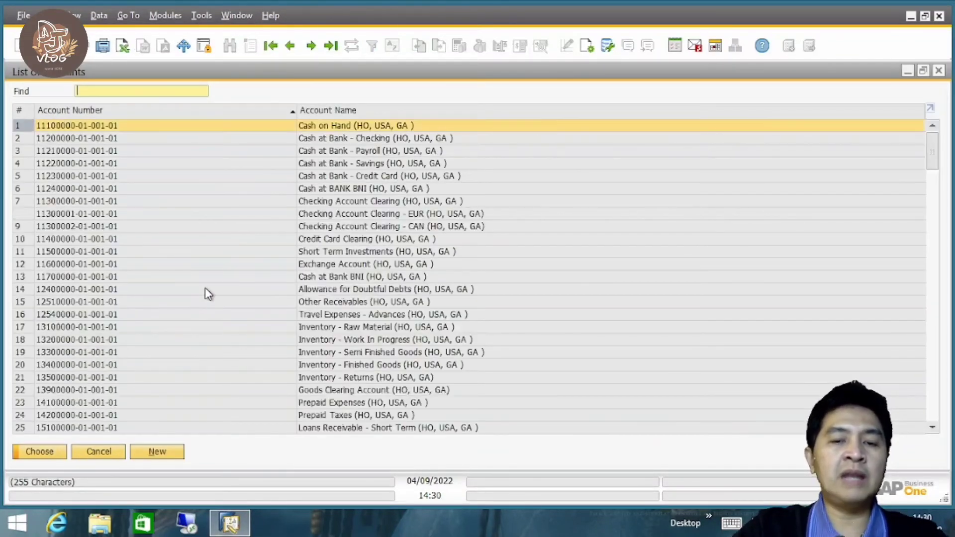
text(6)
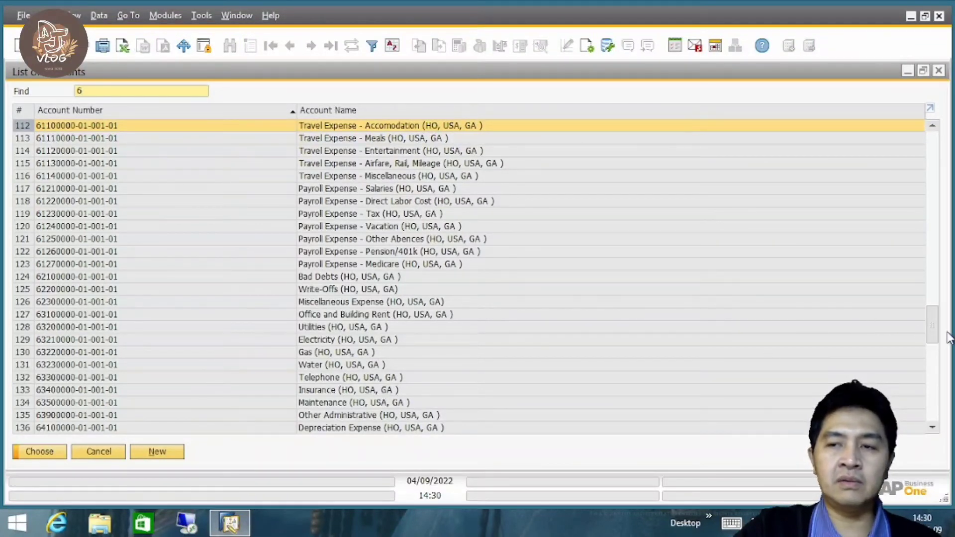
click(332, 379)
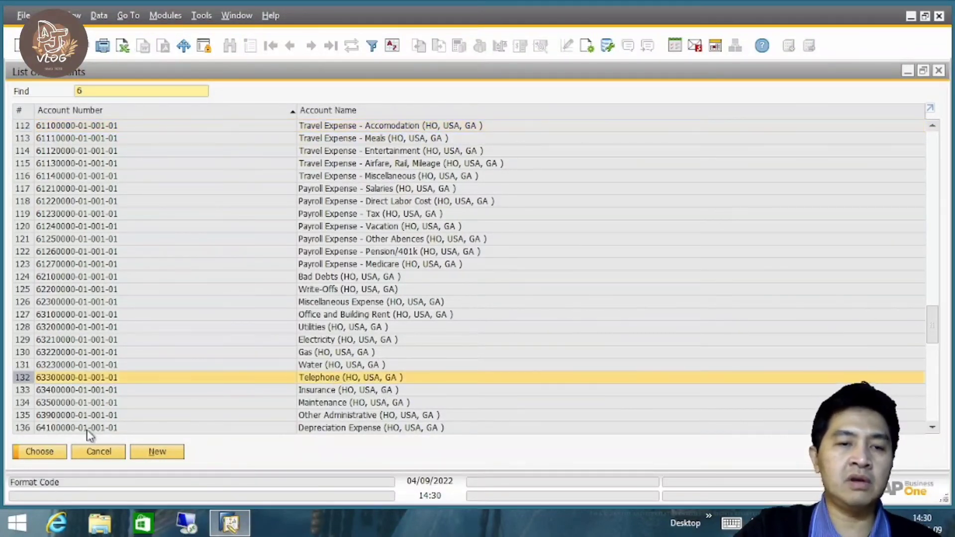
click(23, 453)
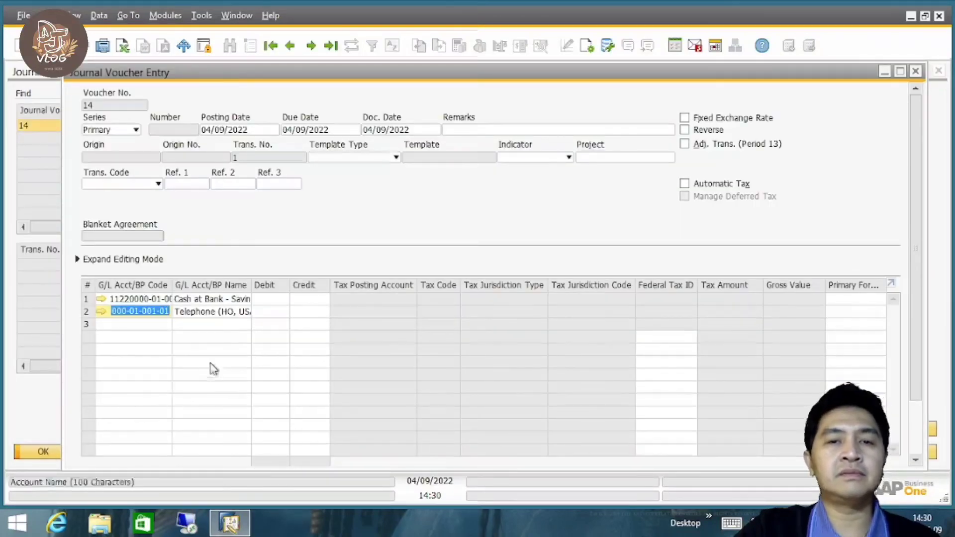
Credit Cash at Bank - Savings 45.00, debit Telephone 45.00, add the entry to the voucher and close the entry window.
click(309, 299)
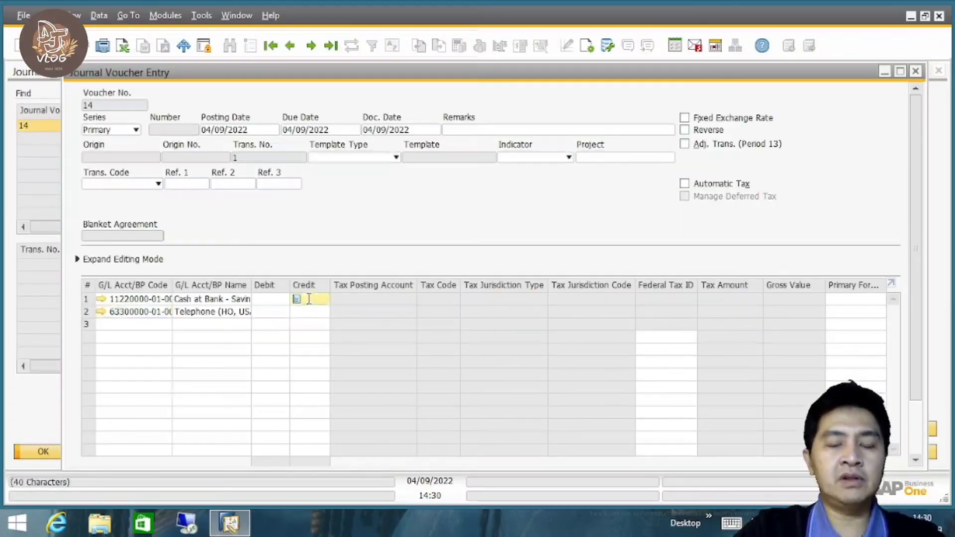
text(45.00)
click(279, 312)
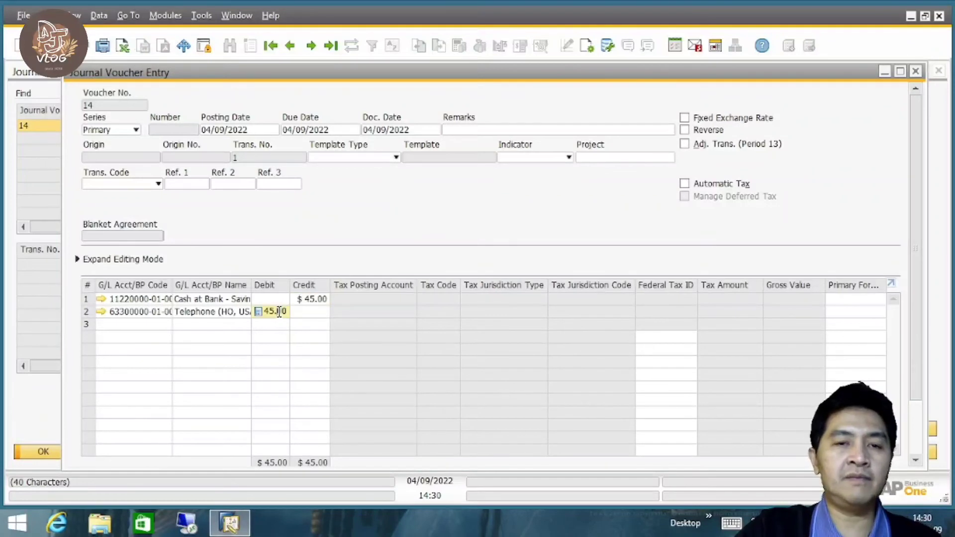
scroll(913, 337, down, 3)
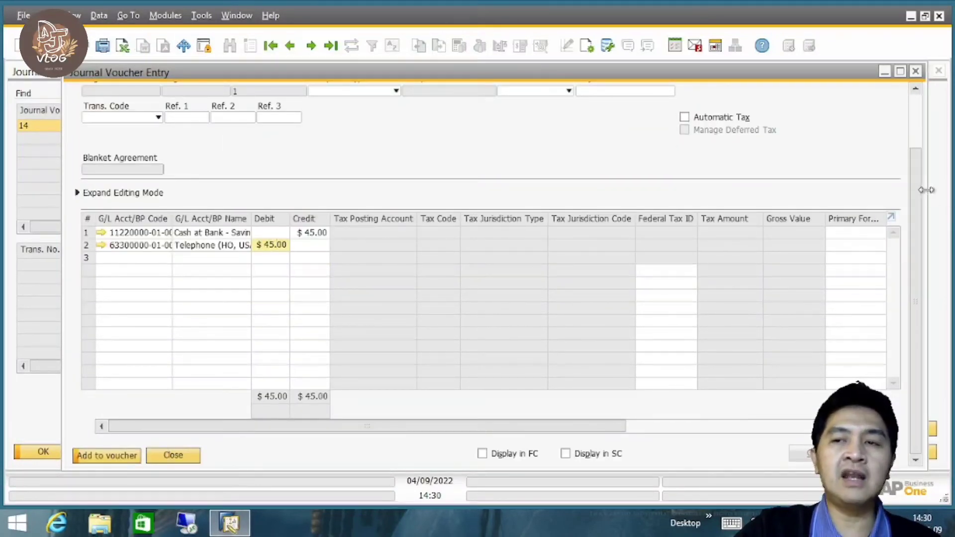
scroll(917, 145, up, 3)
scroll(649, 330, down, 3)
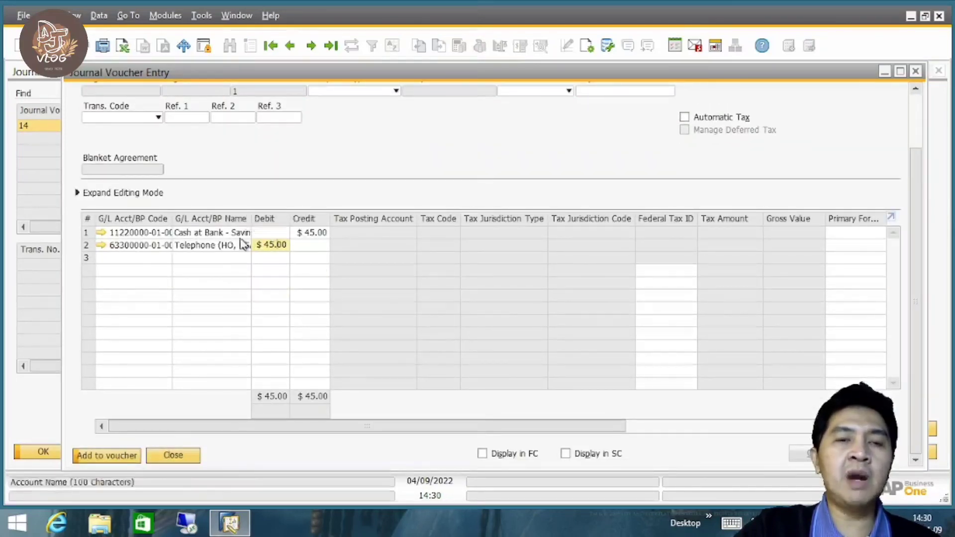
scroll(918, 179, up, 3)
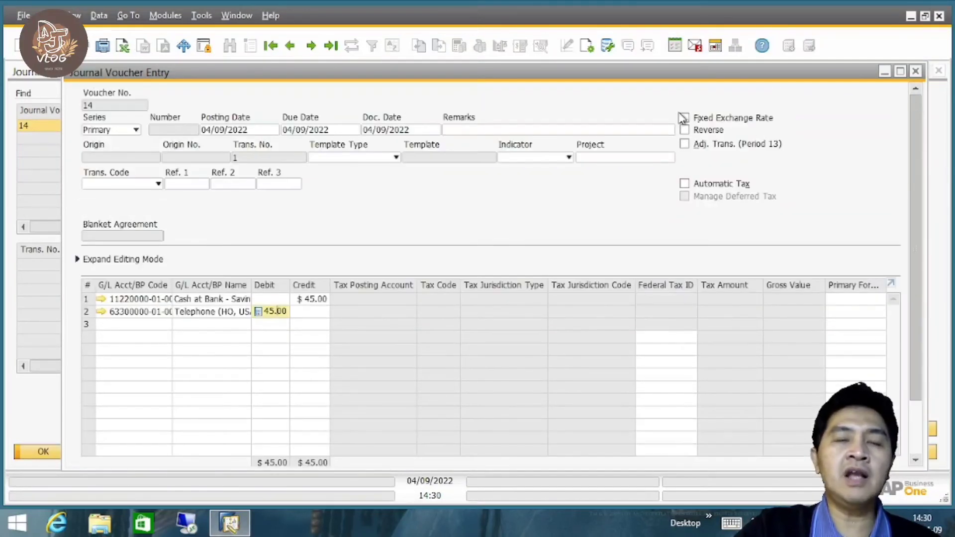
scroll(925, 325, down, 3)
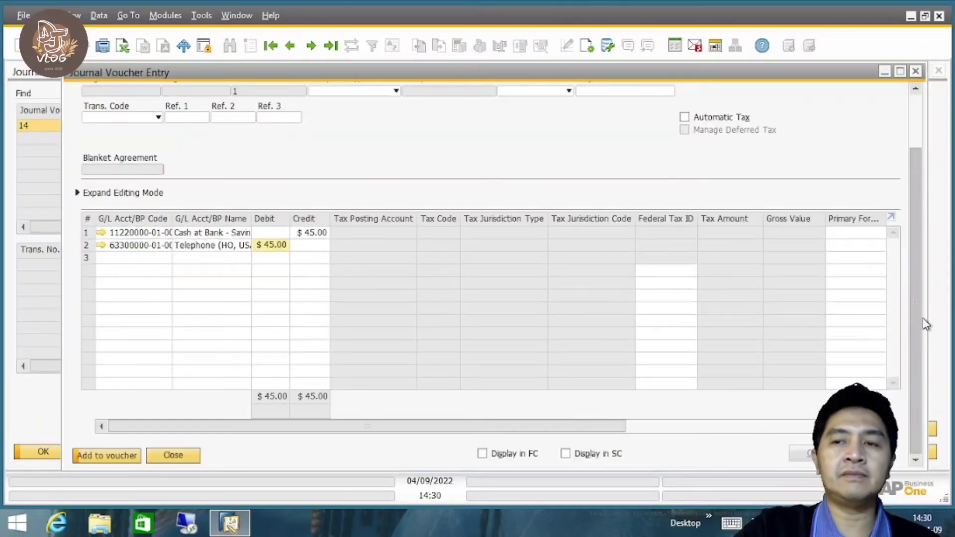
click(101, 457)
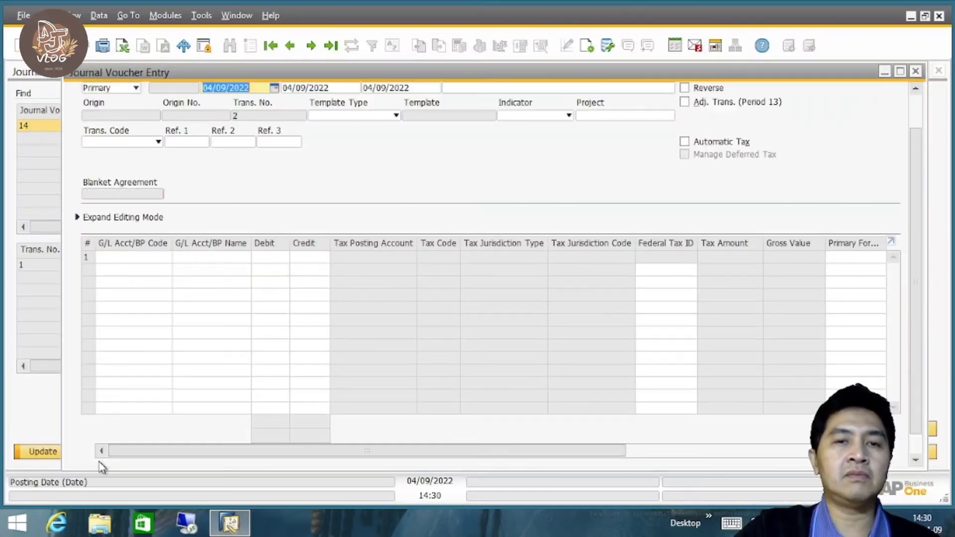
click(916, 71)
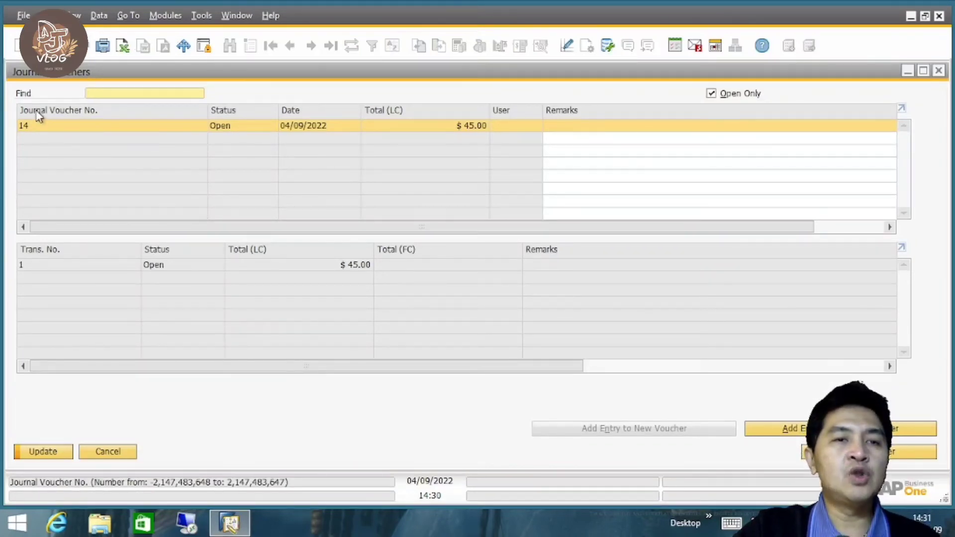
Open transaction 1 of journal voucher 14 to review its lines and close it again.
click(42, 268)
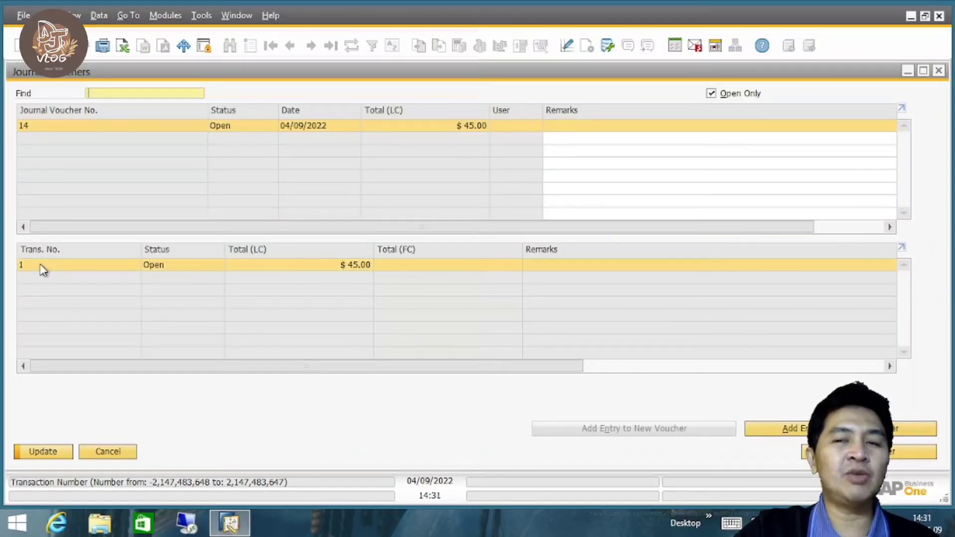
double_click(43, 268)
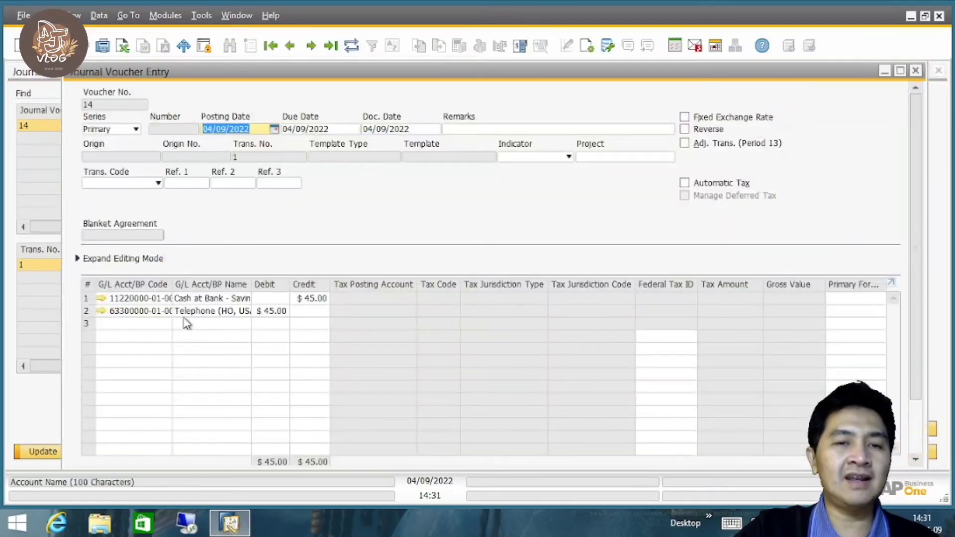
click(919, 70)
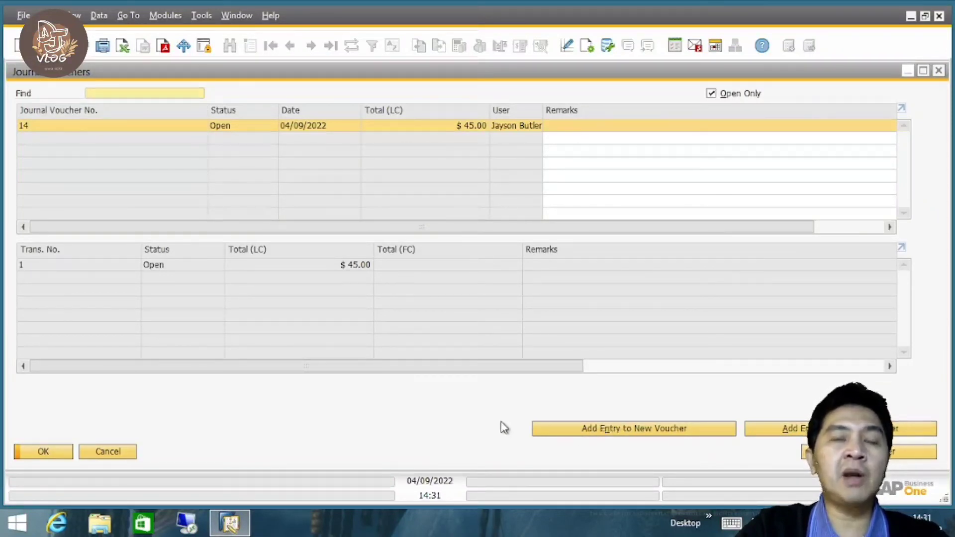
Start an entry in another new voucher with Cash on Hand in the first row and Miscellaneous Expense in the second.
click(654, 432)
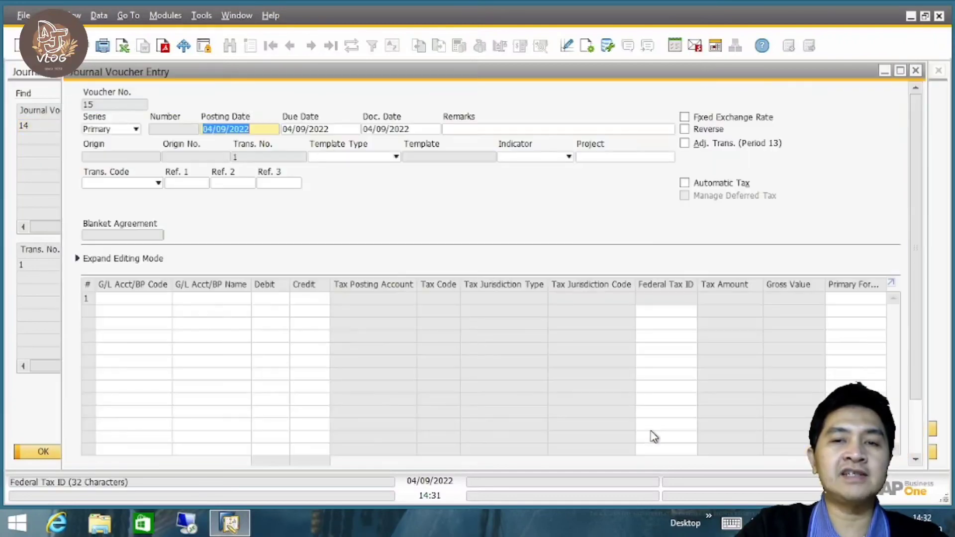
click(148, 299)
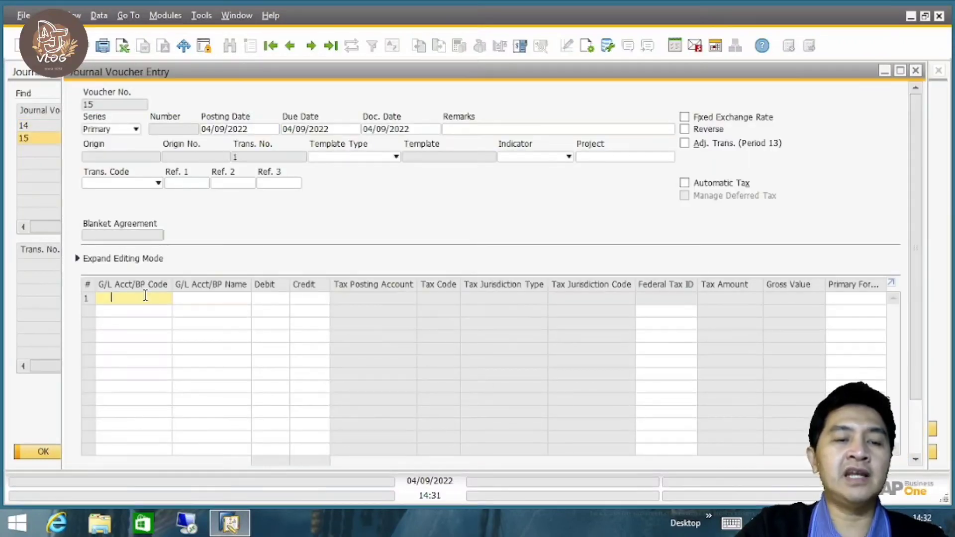
key(Tab)
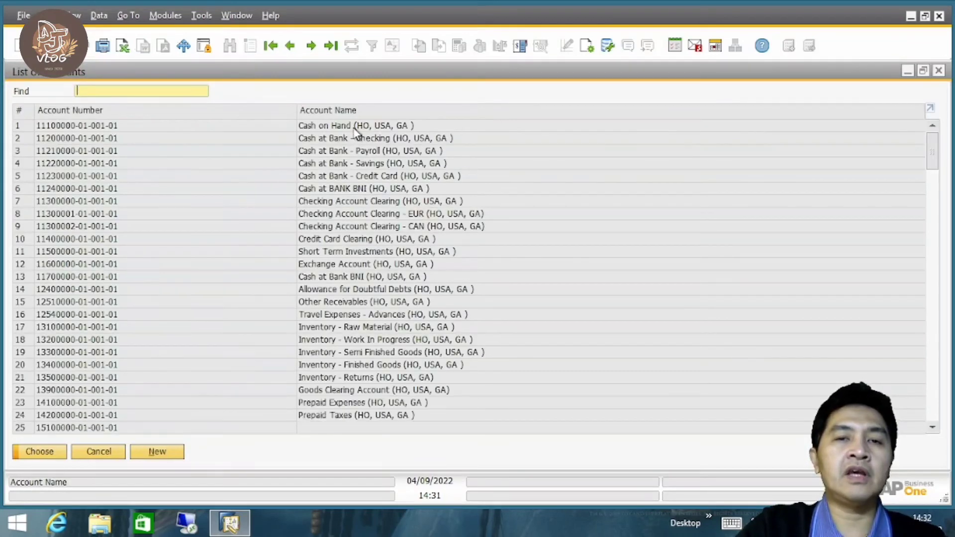
double_click(354, 127)
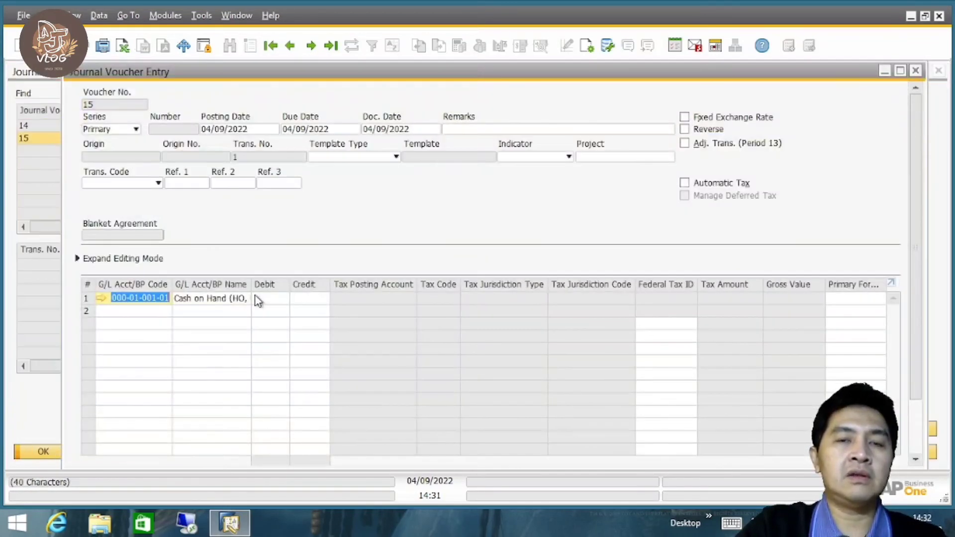
click(128, 309)
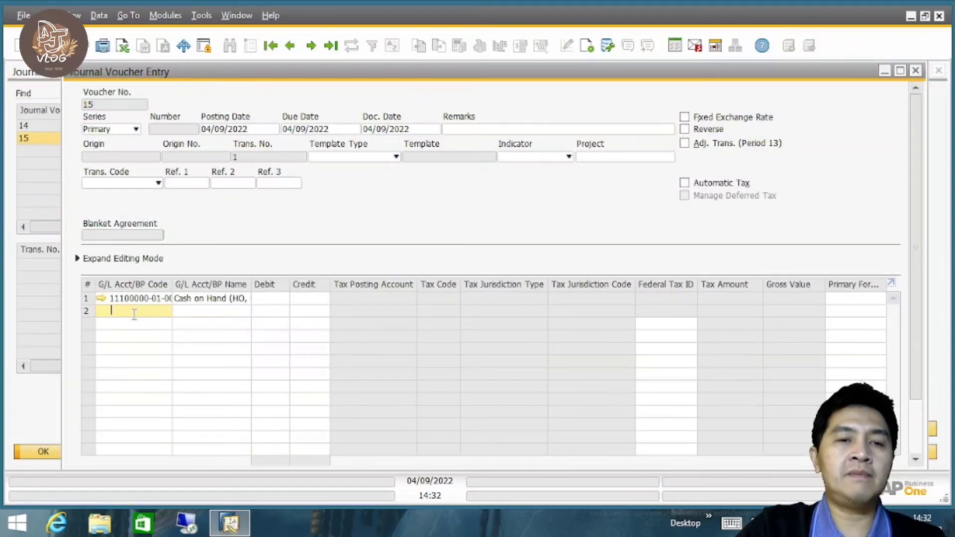
key(Tab)
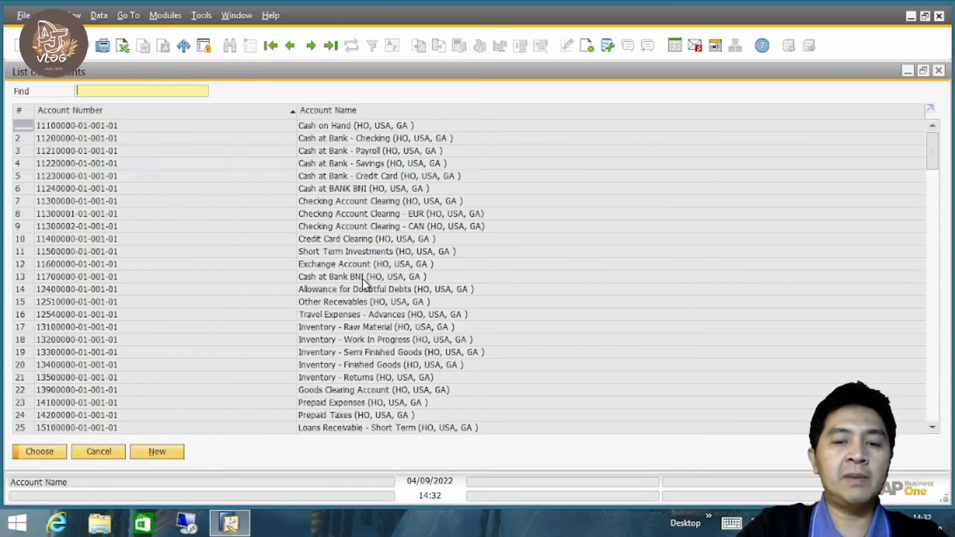
text(6)
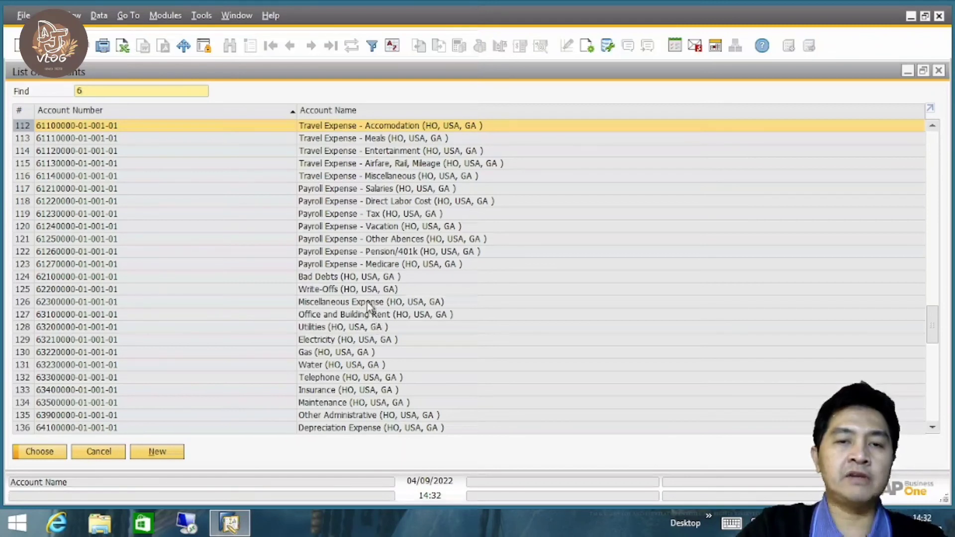
double_click(368, 305)
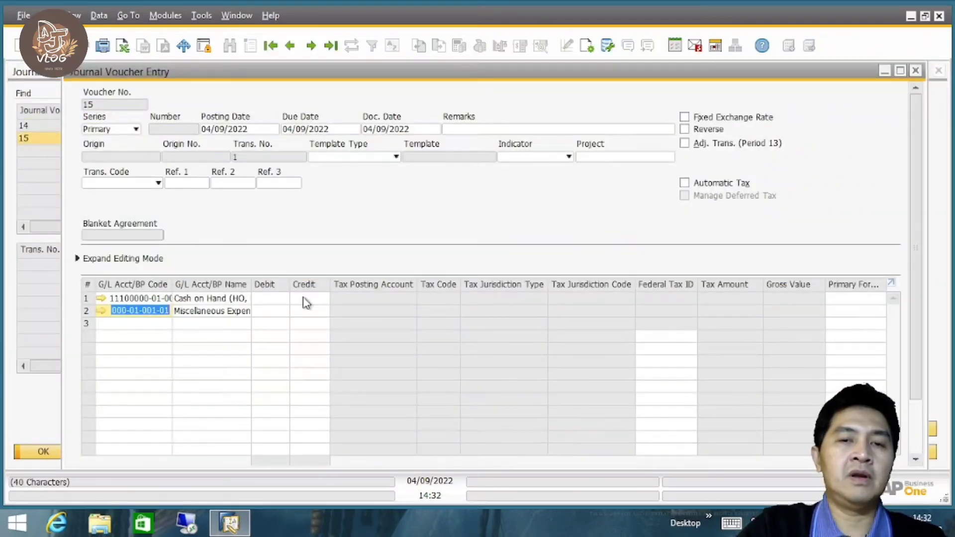
Credit Cash on Hand 10.00, debit Miscellaneous Expense 10.00 and enter the remark "Beli MATERAI di kantor POS".
click(307, 298)
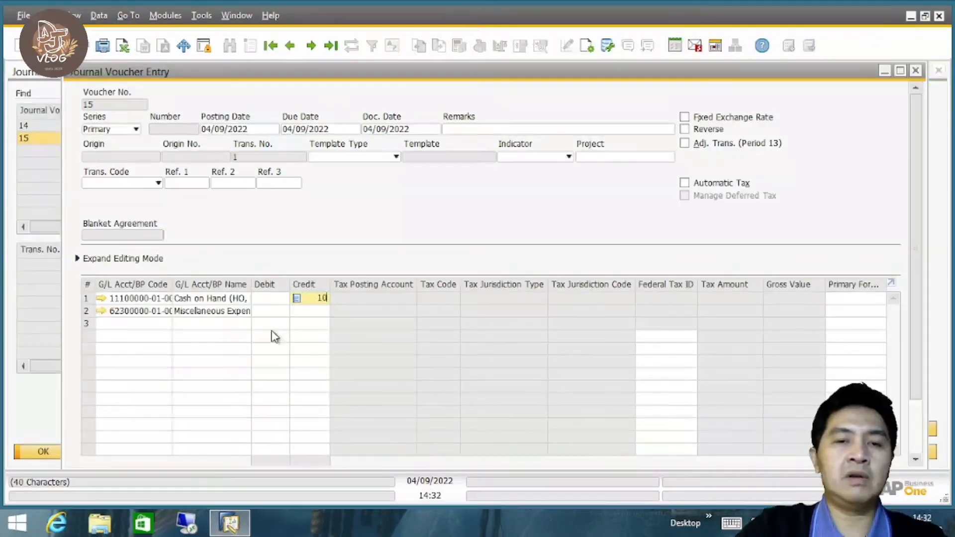
click(268, 312)
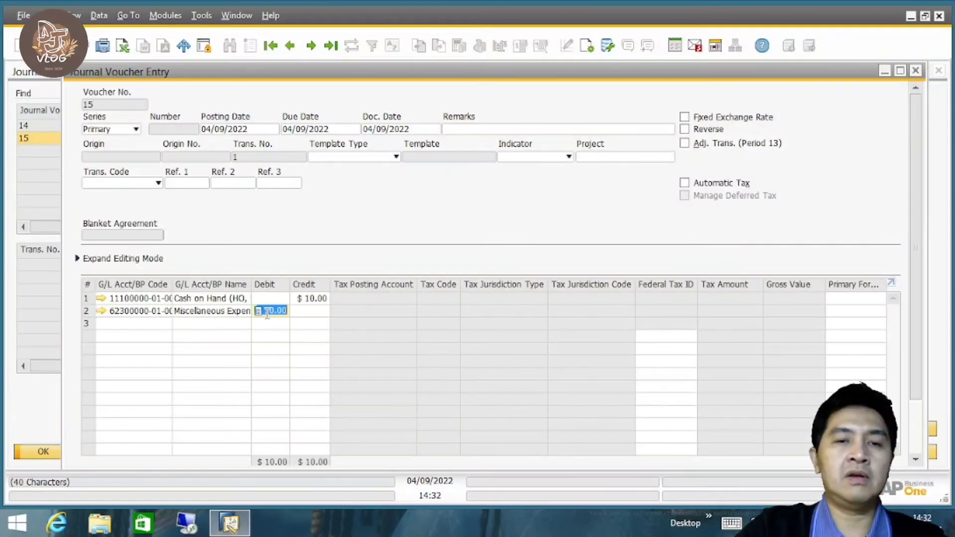
click(474, 128)
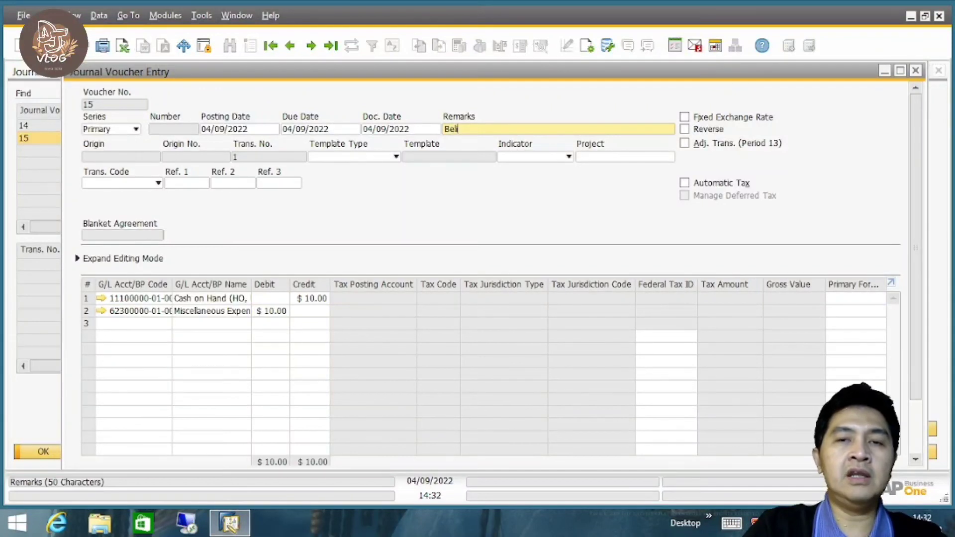
text(Beli MATERAI d)
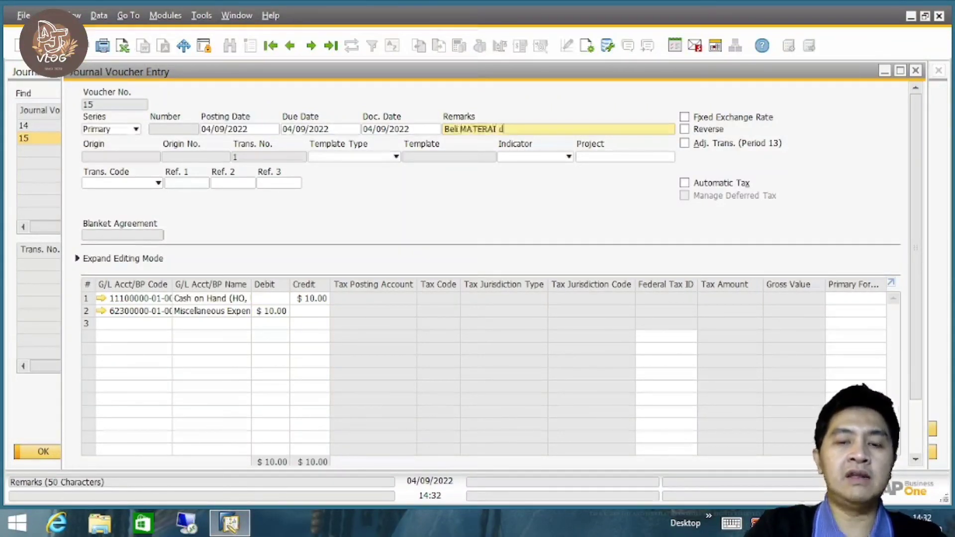
text(i kantor POS)
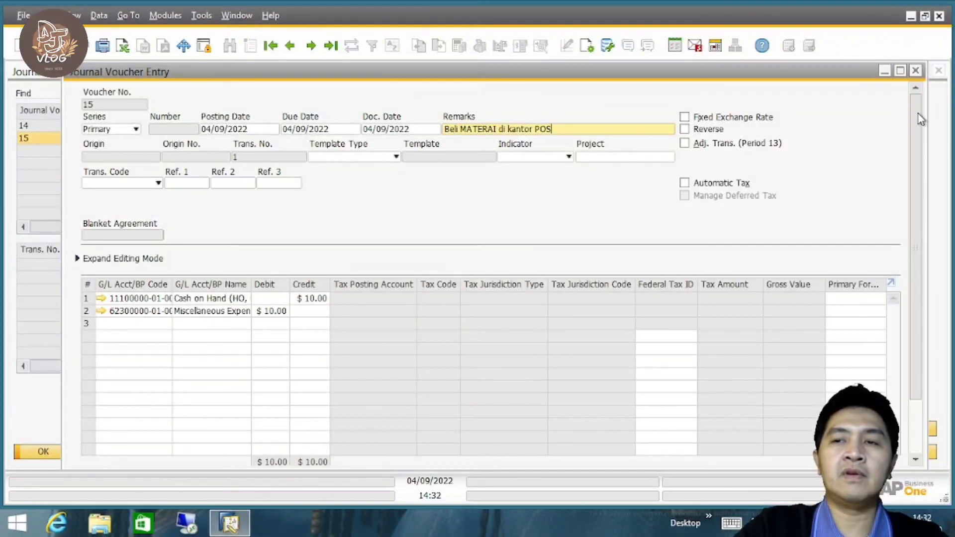
Add the entry to voucher 15 with the remark copied to its rows, close the entry window and save the voucher list.
scroll(919, 119, down, 3)
click(123, 455)
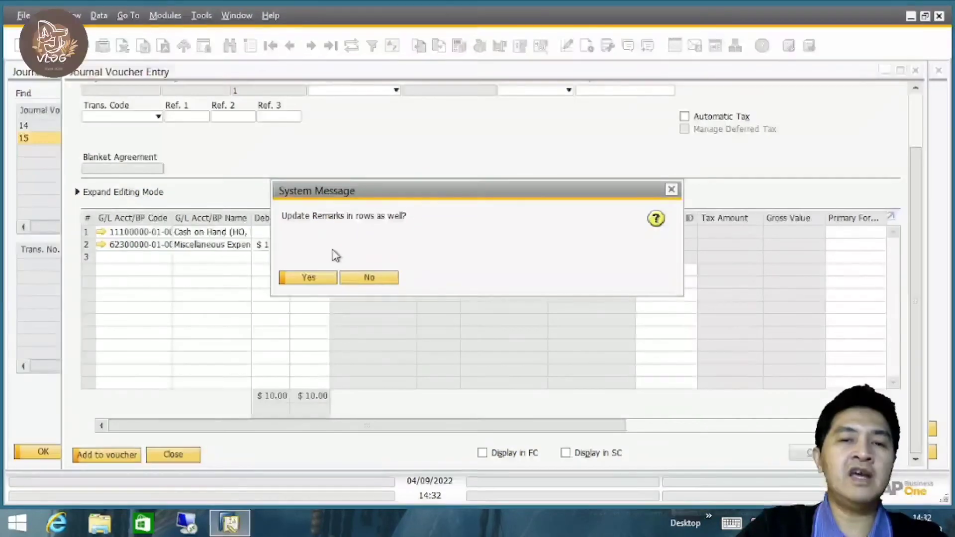
drag(404, 197, 451, 198)
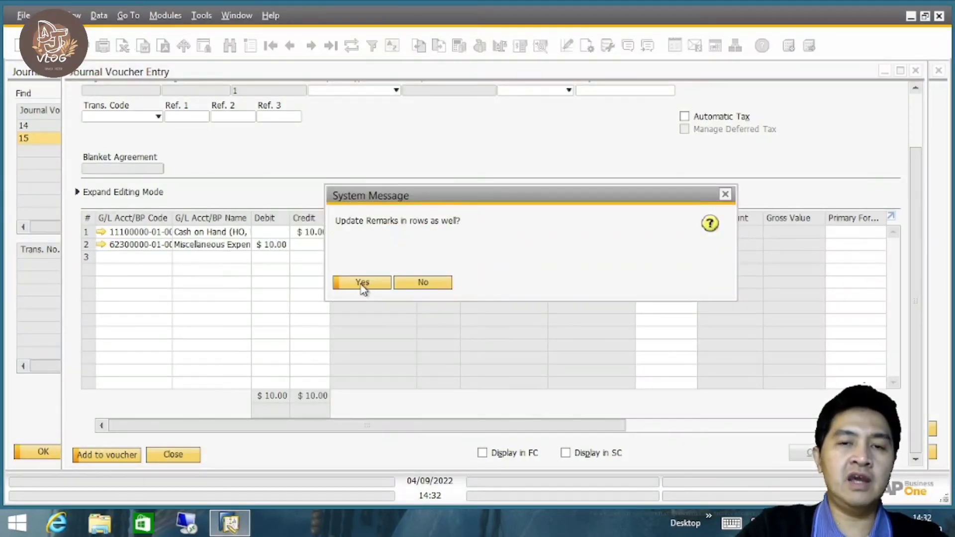
click(362, 283)
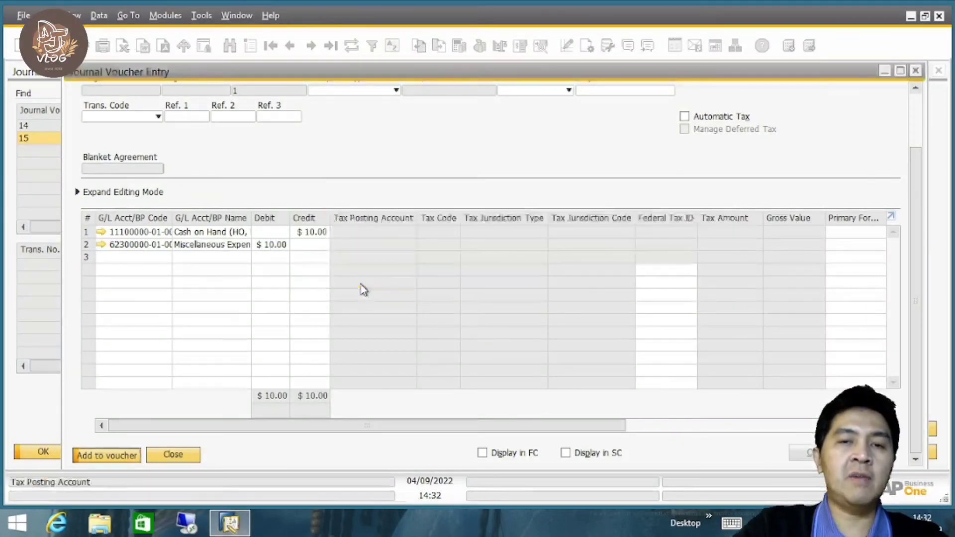
click(121, 455)
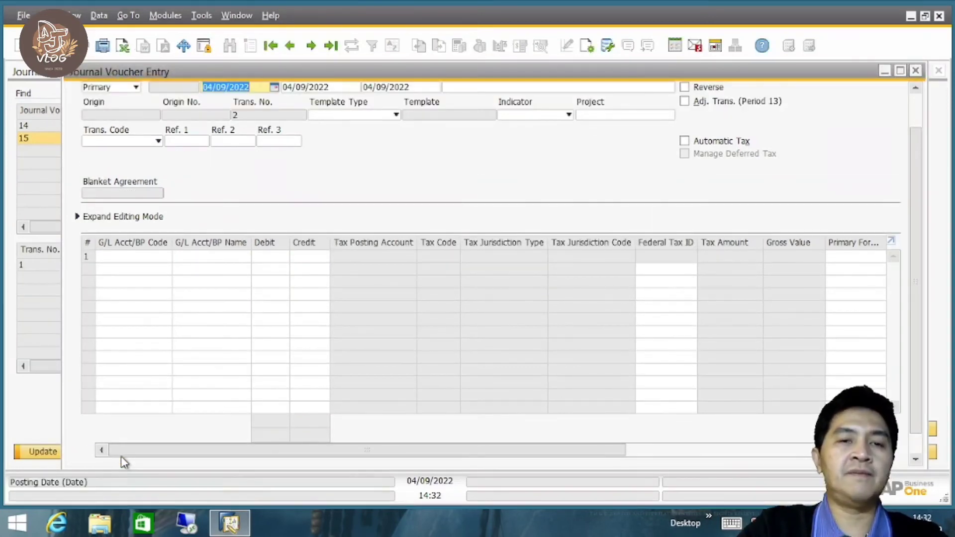
click(915, 70)
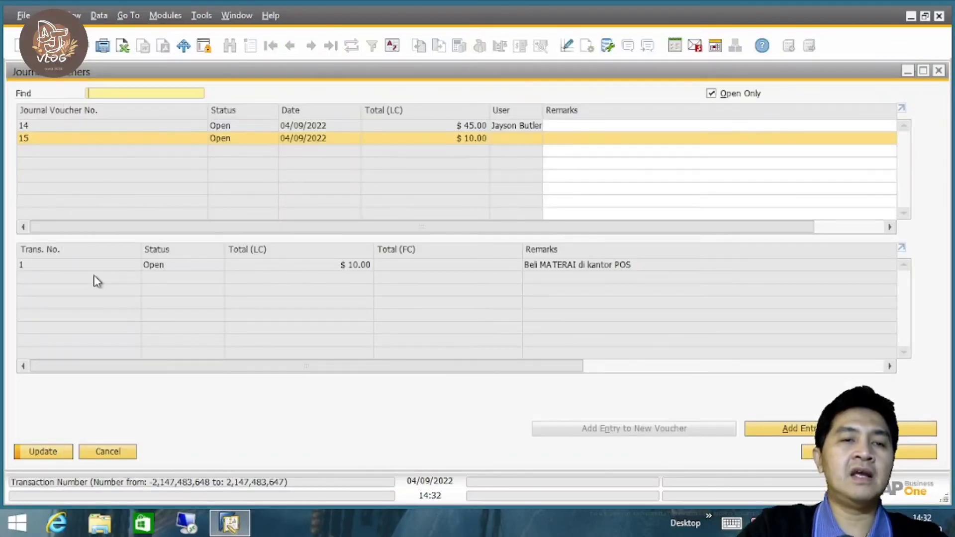
click(53, 453)
Compare the transactions of journal vouchers 14 and 15 by switching between the two.
click(90, 129)
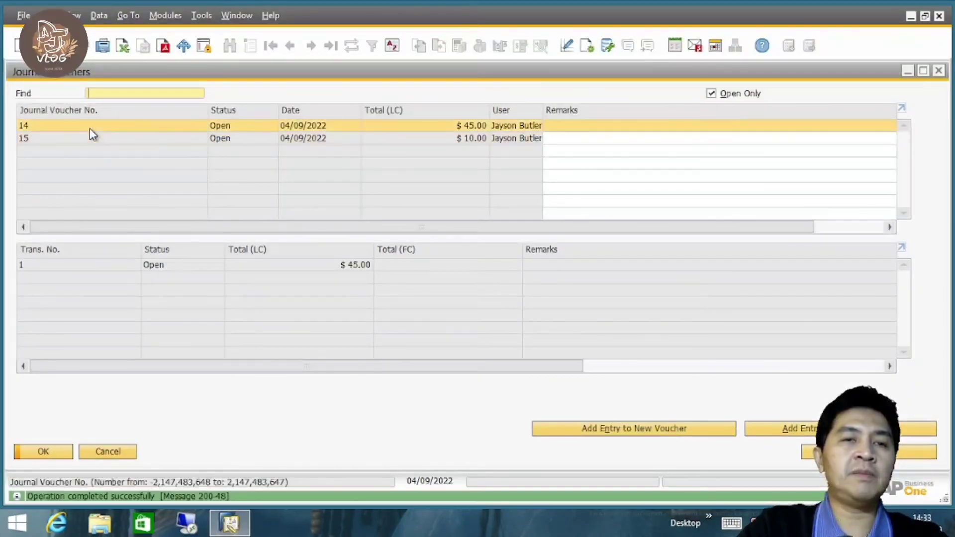
click(90, 139)
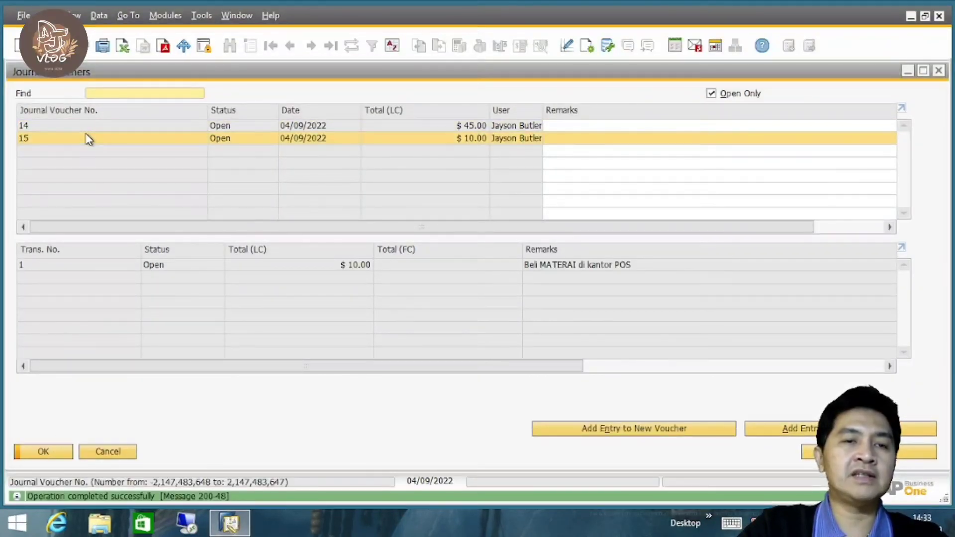
click(84, 128)
click(83, 136)
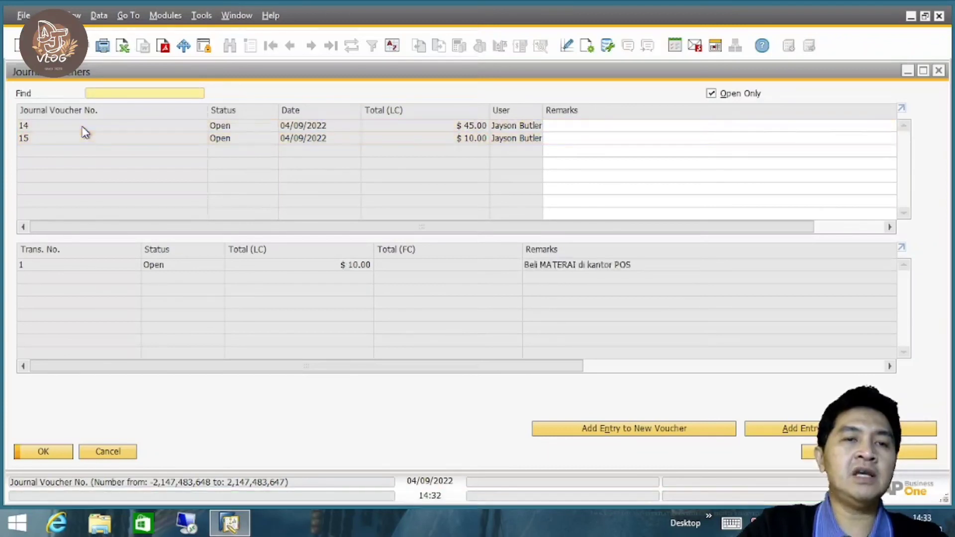
click(85, 131)
click(81, 138)
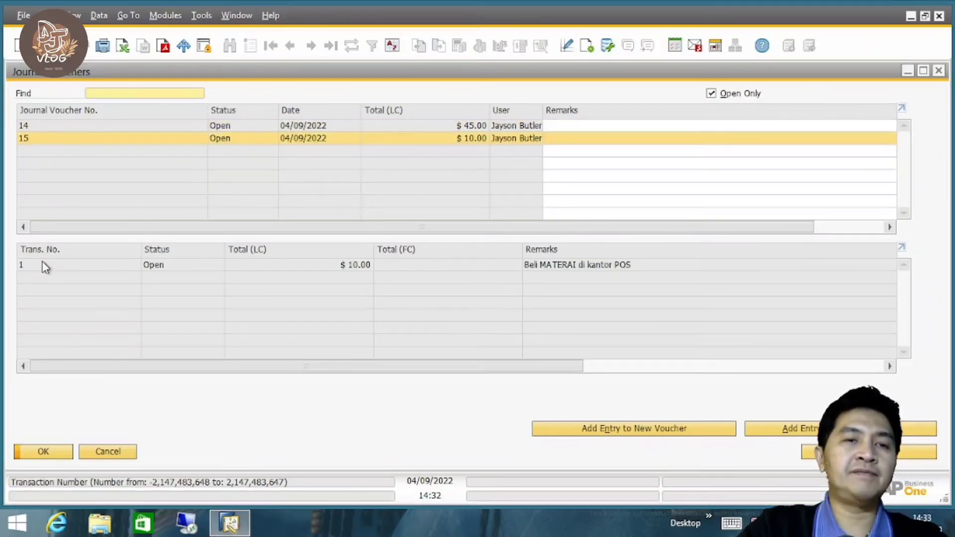
Start another entry in existing journal voucher 14 and assign Cash at Bank - Credit Card to its first row.
click(85, 128)
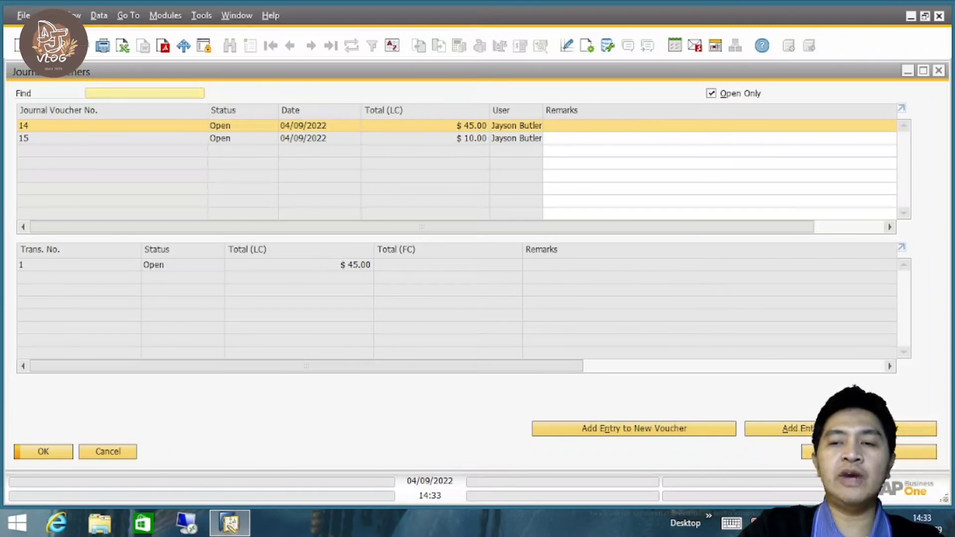
click(847, 429)
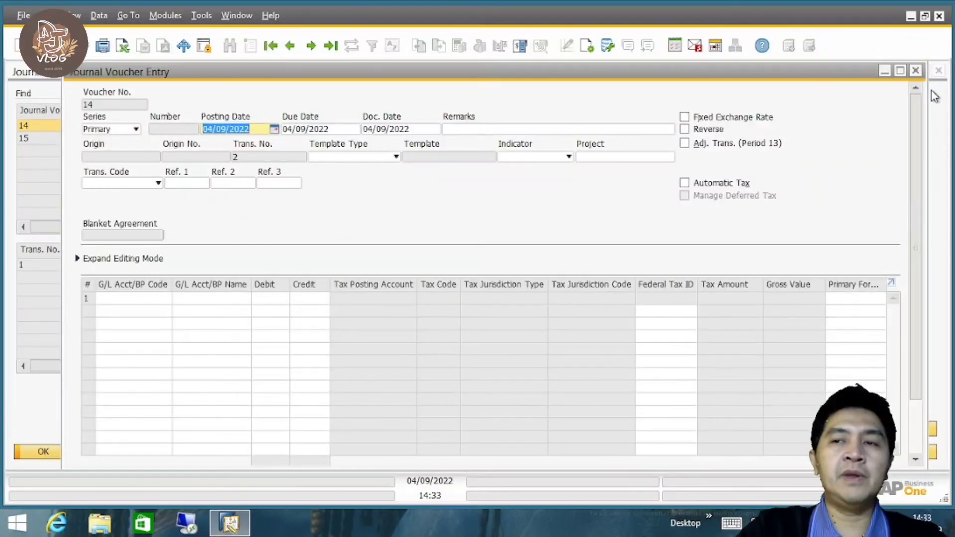
click(916, 72)
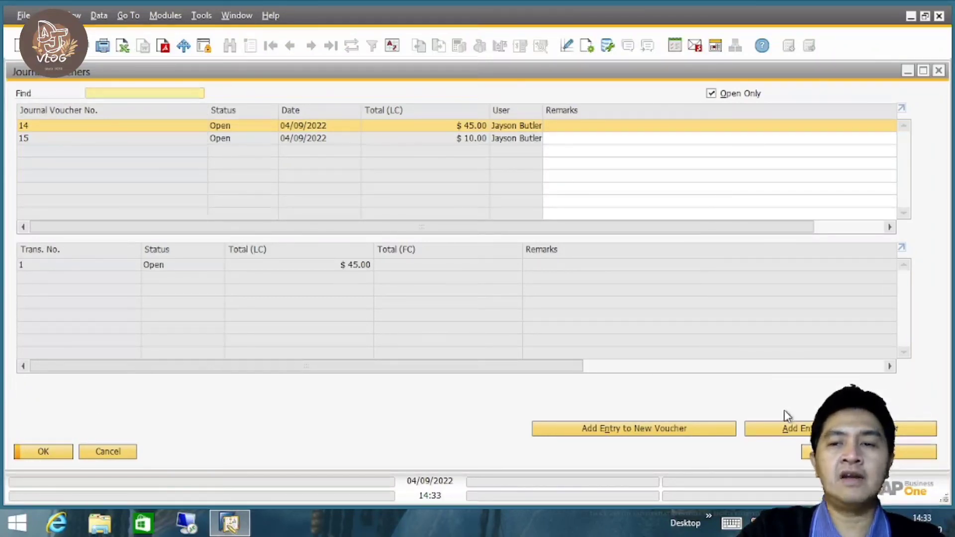
click(793, 428)
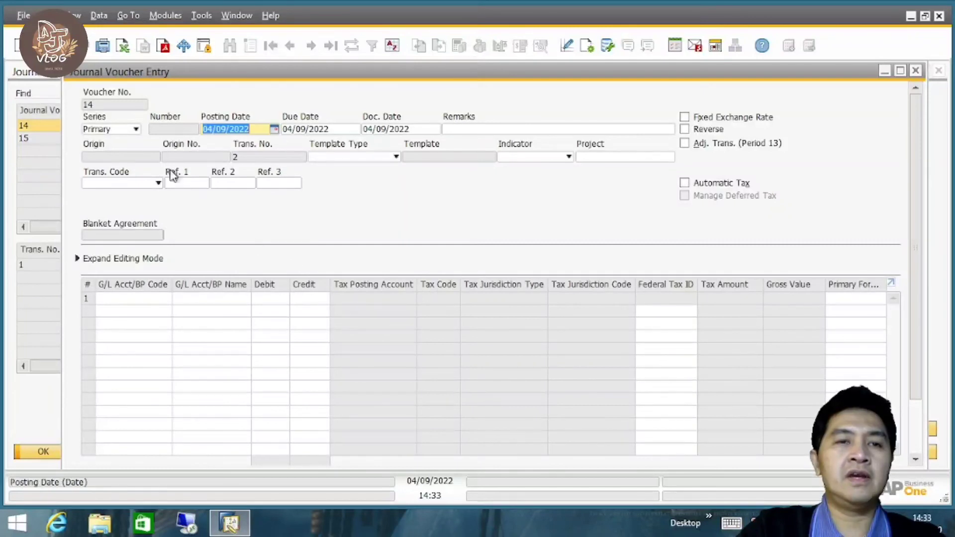
click(124, 298)
key(Tab)
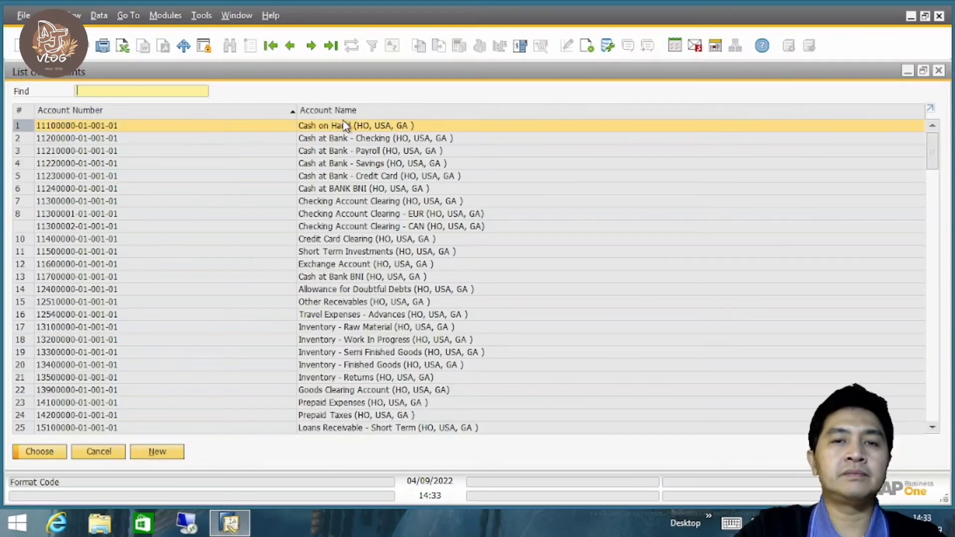
double_click(366, 175)
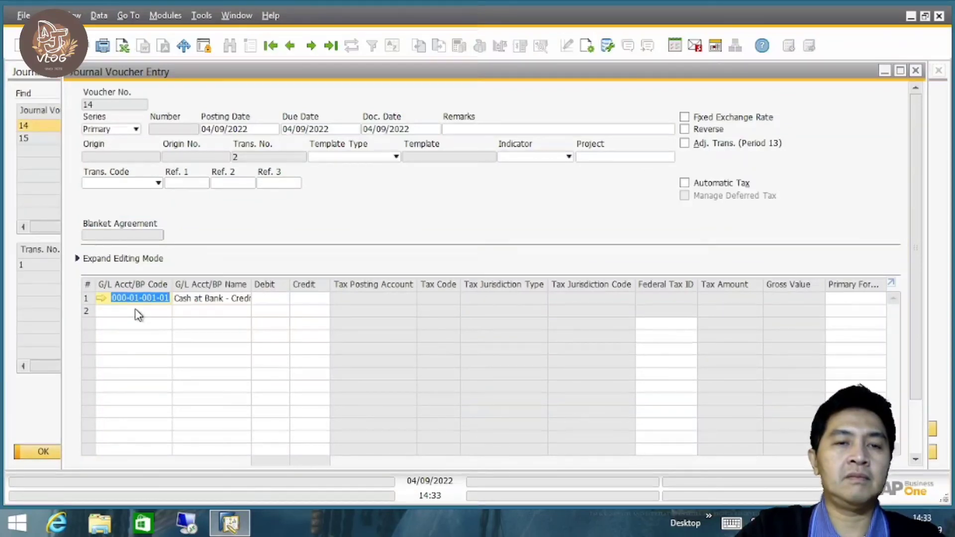
Find the expense accounts starting with 6 and assign the Gas account to the second row.
click(138, 315)
key(Tab)
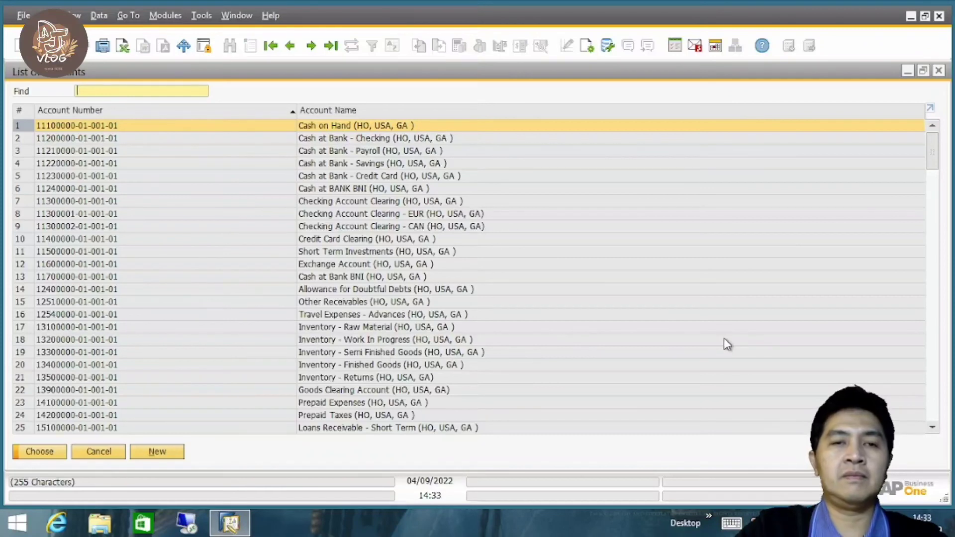
text(6)
mouse_move(938, 317)
mouse_down()
mouse_move(946, 348)
mouse_move(944, 328)
mouse_up()
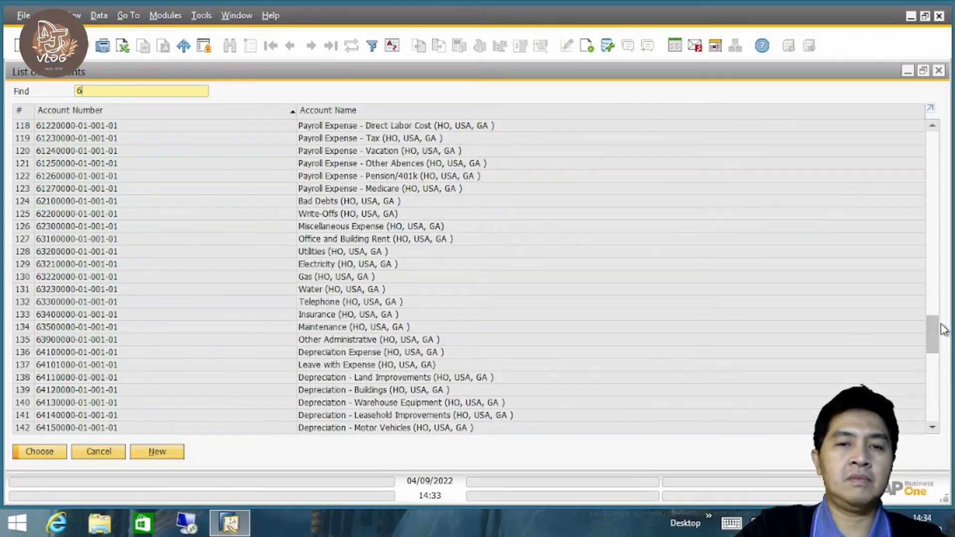
click(362, 277)
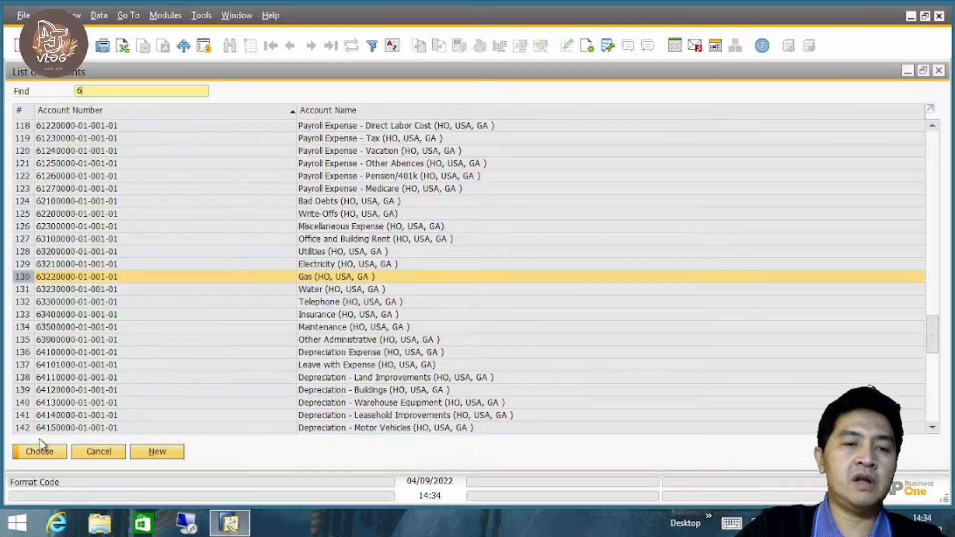
click(38, 453)
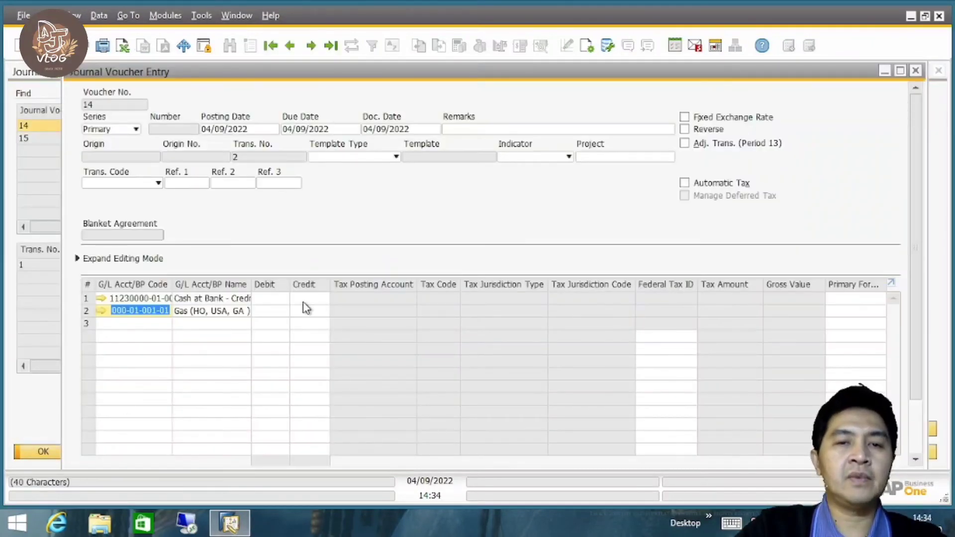
Credit Cash at Bank - Credit Card 44.00, debit Gas 44.00, add the entry to voucher 14 and save the voucher list.
click(304, 300)
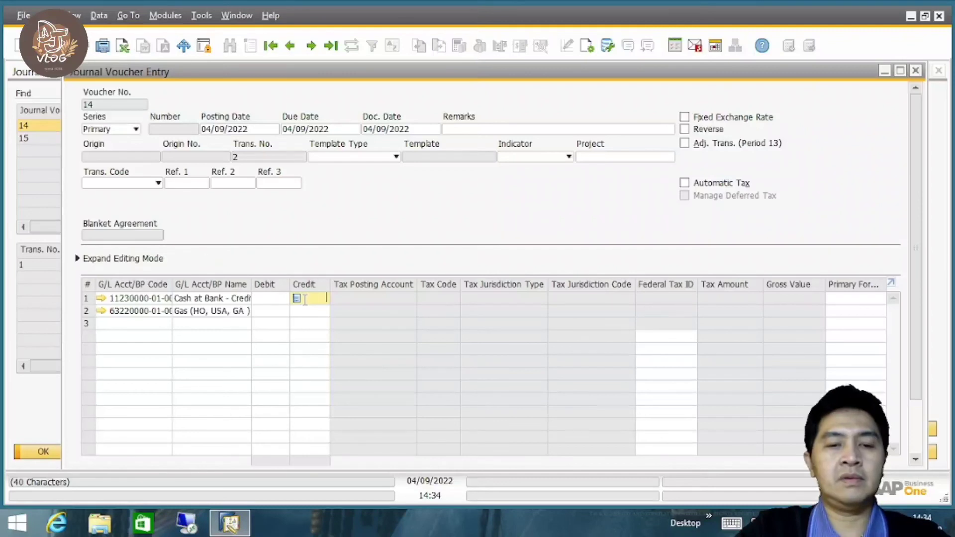
click(269, 313)
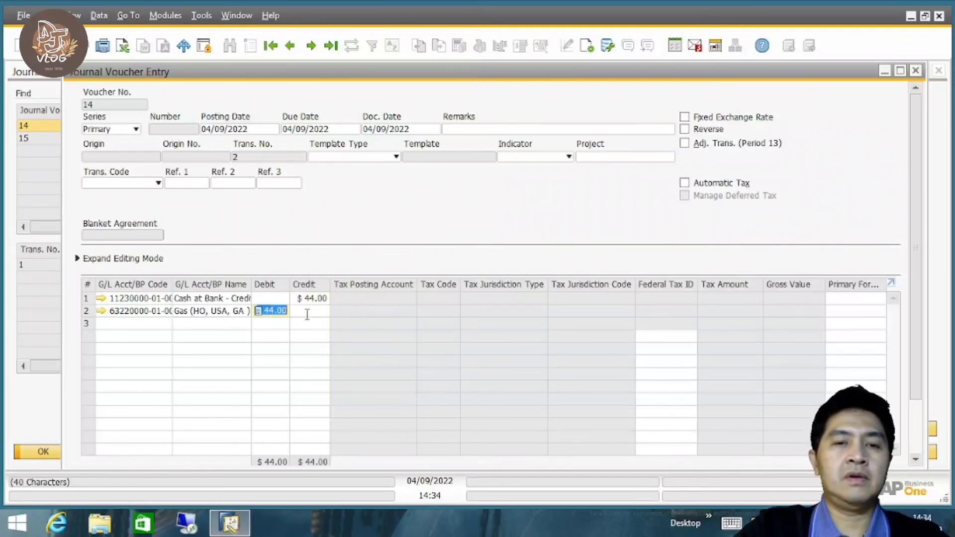
scroll(916, 231, down, 3)
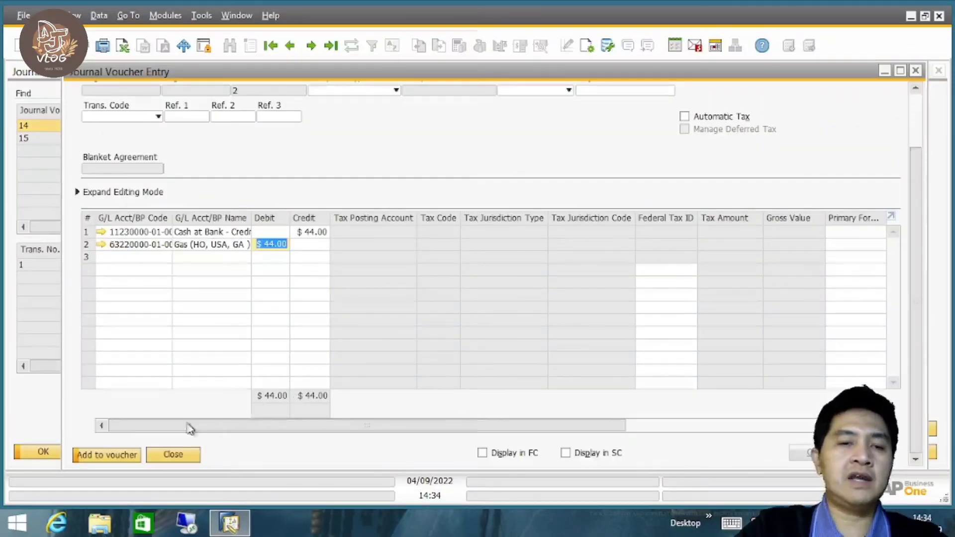
click(111, 456)
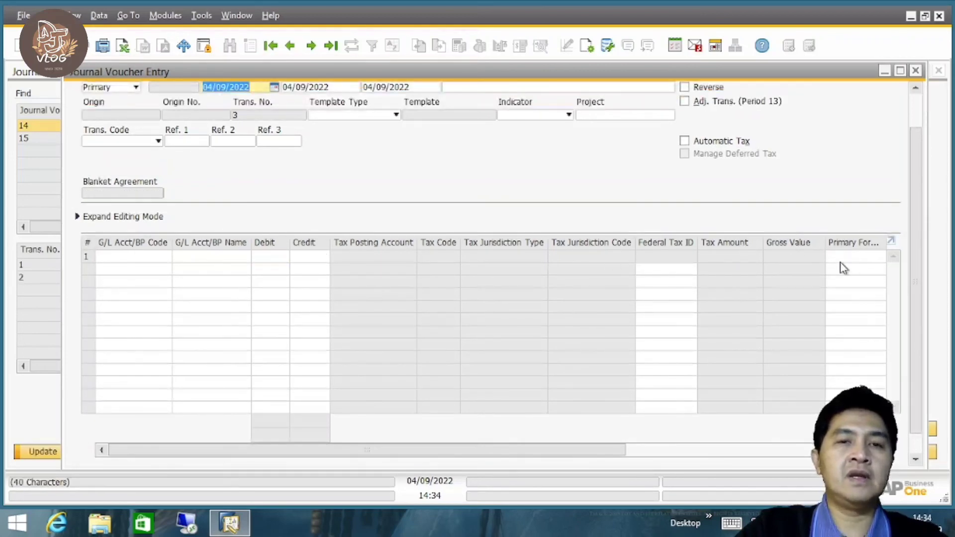
click(916, 71)
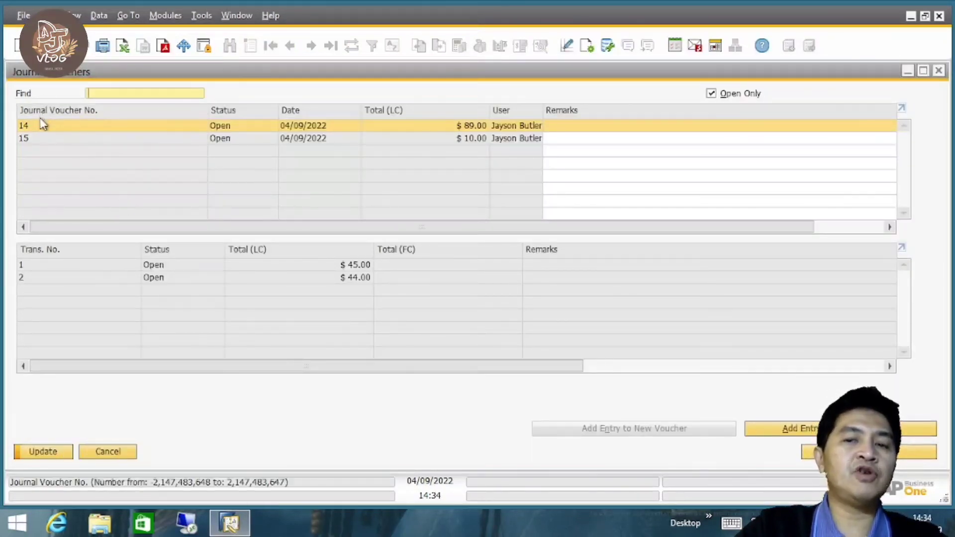
click(43, 451)
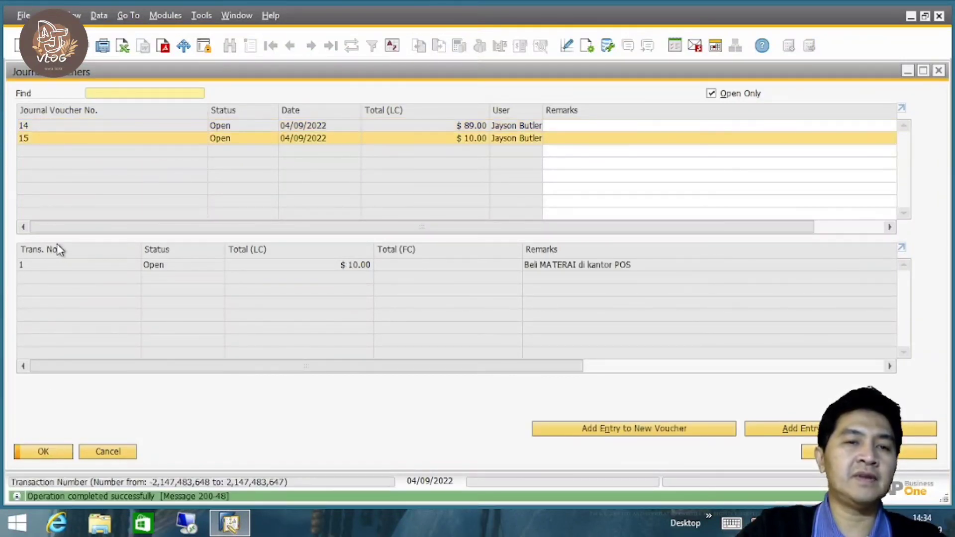
Review which transactions belong to journal voucher 14 and which to journal voucher 15.
click(50, 127)
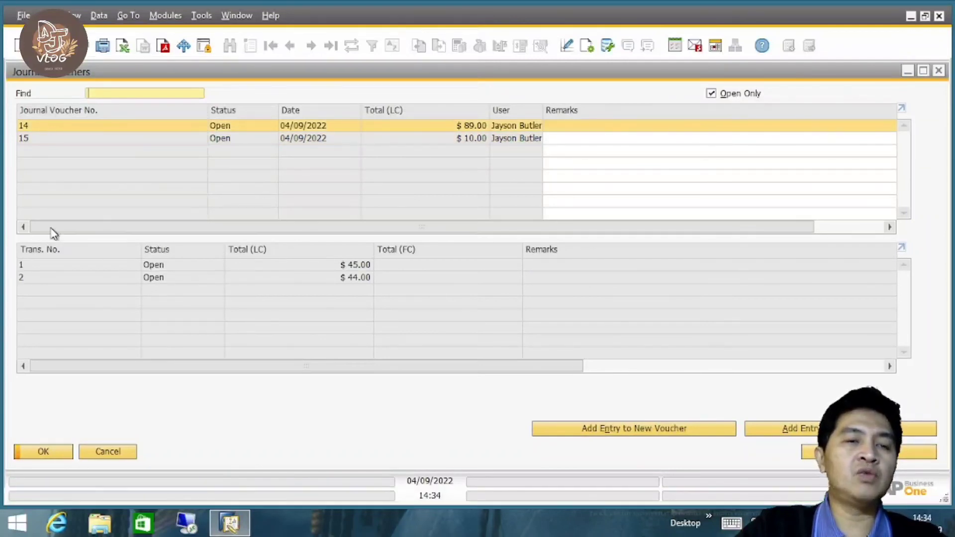
click(37, 141)
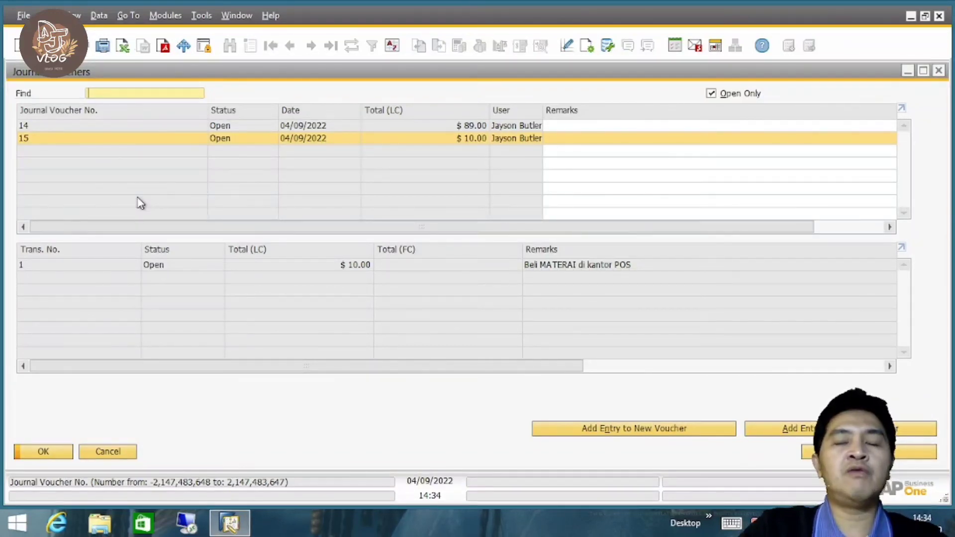
click(82, 128)
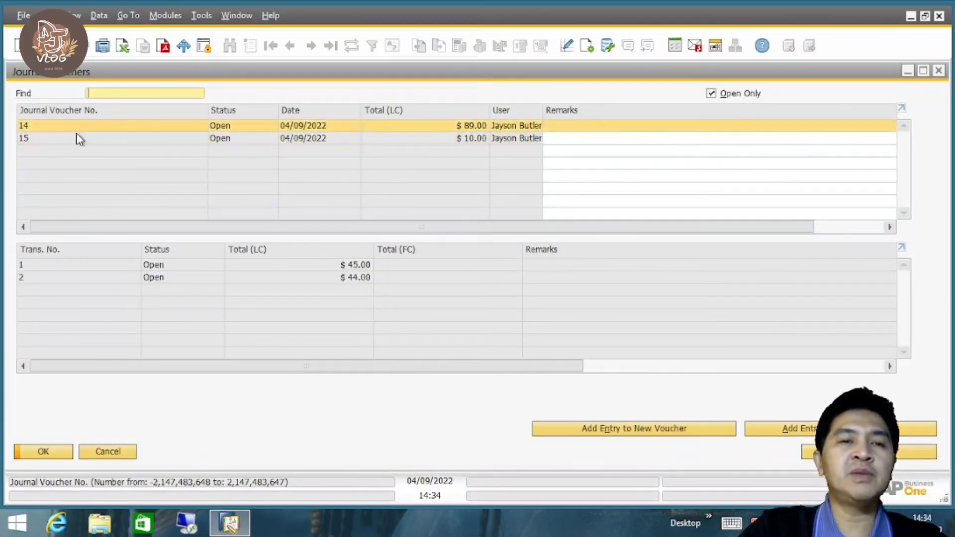
click(79, 139)
click(78, 127)
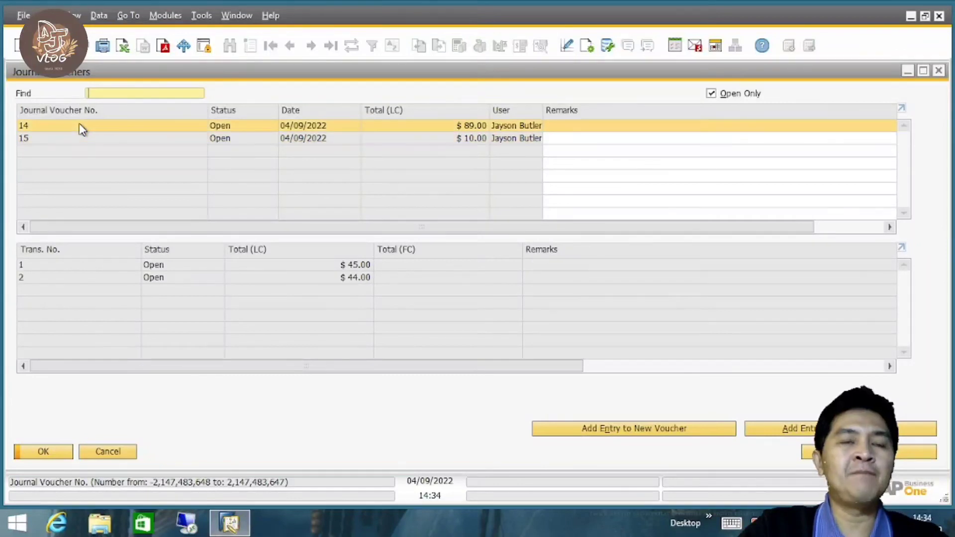
click(63, 139)
click(66, 127)
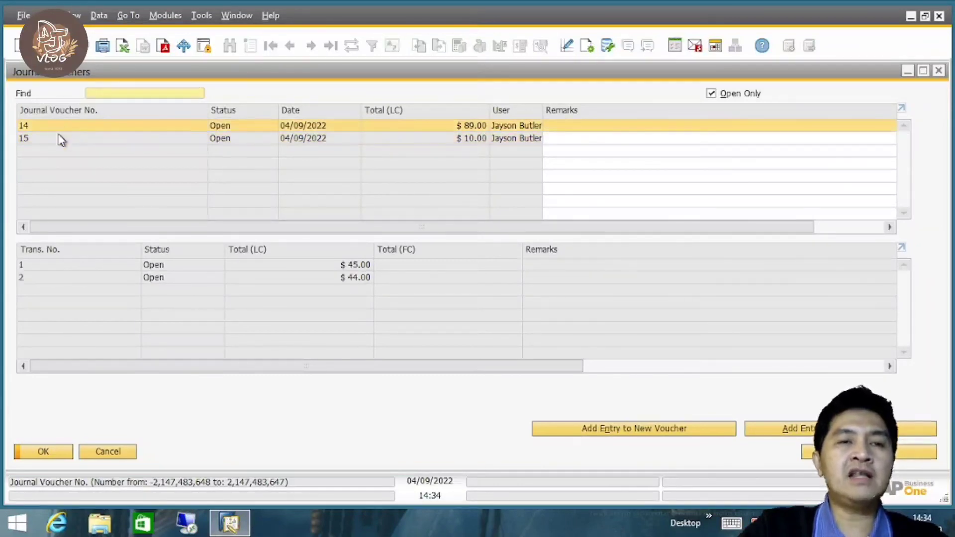
Inspect the details of transactions 1 and 2 in journal voucher 14, and close the voucher list.
double_click(70, 267)
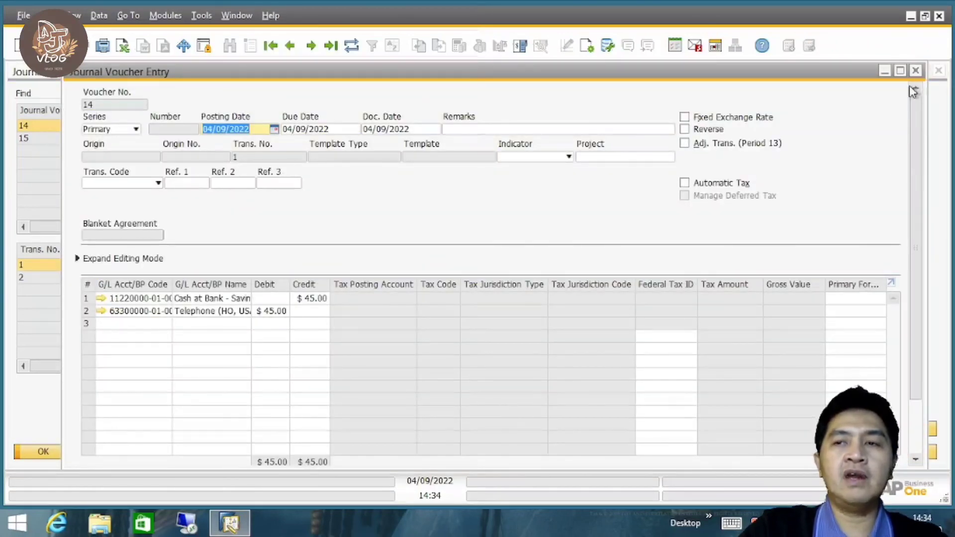
click(916, 70)
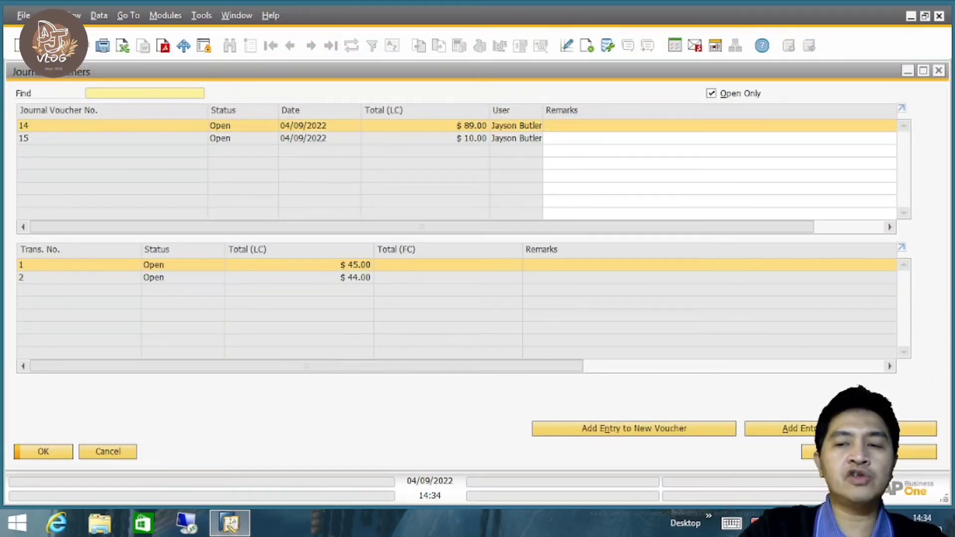
click(119, 277)
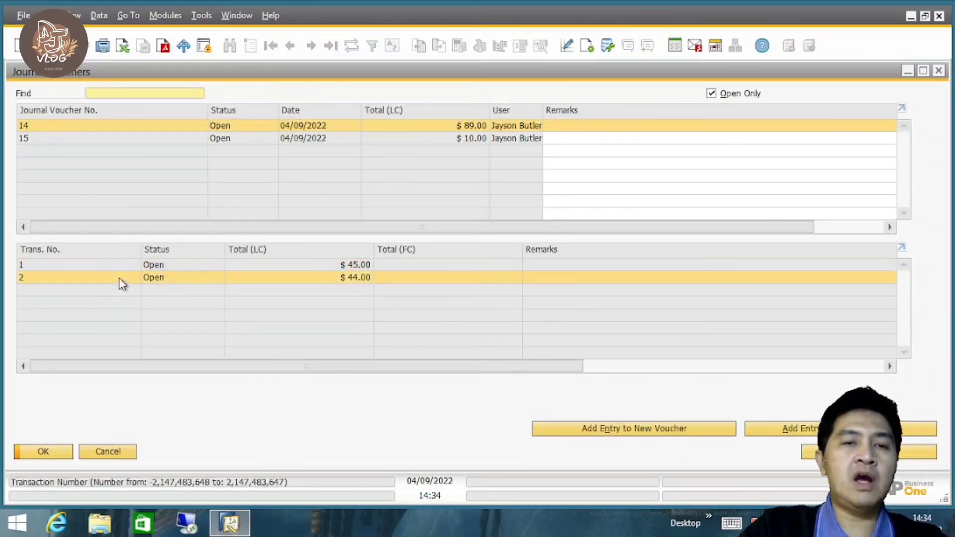
double_click(114, 281)
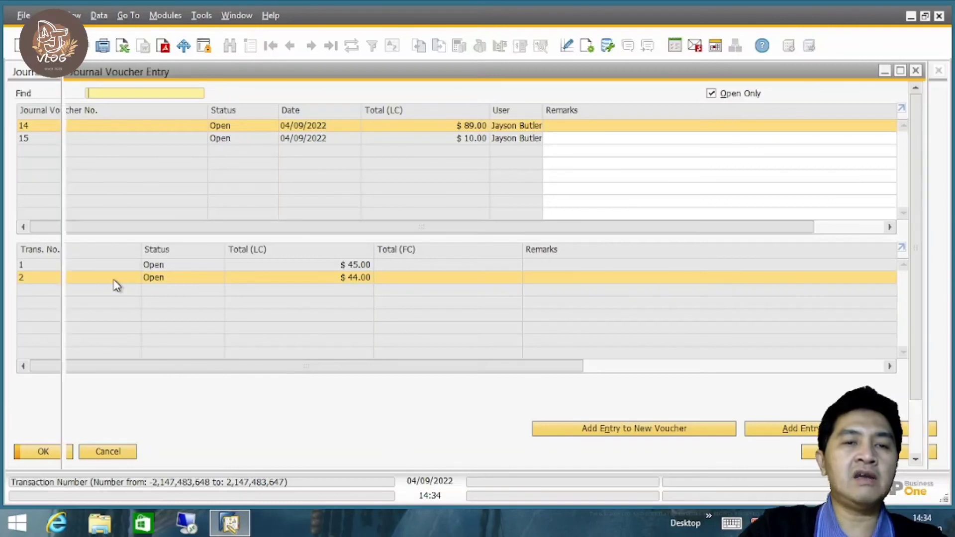
click(915, 70)
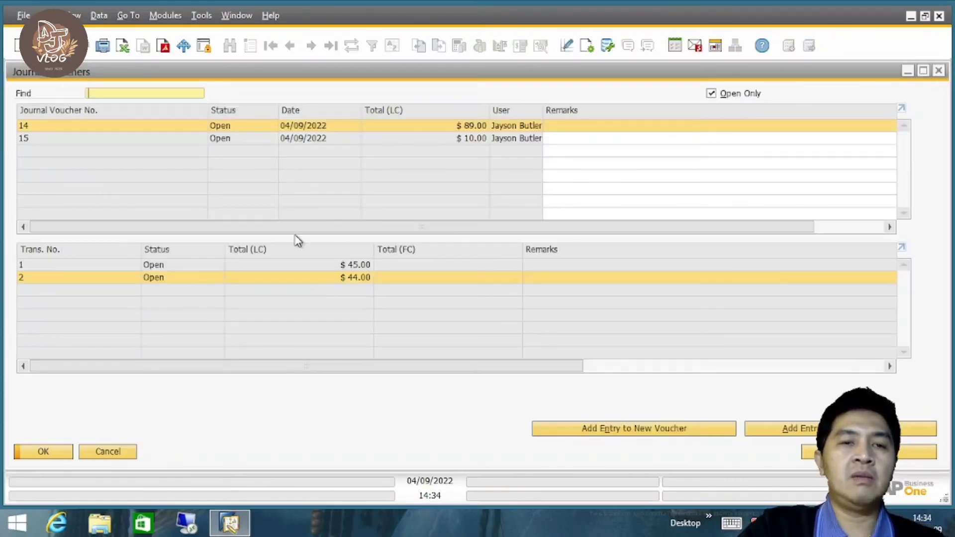
ctrl+click(121, 261)
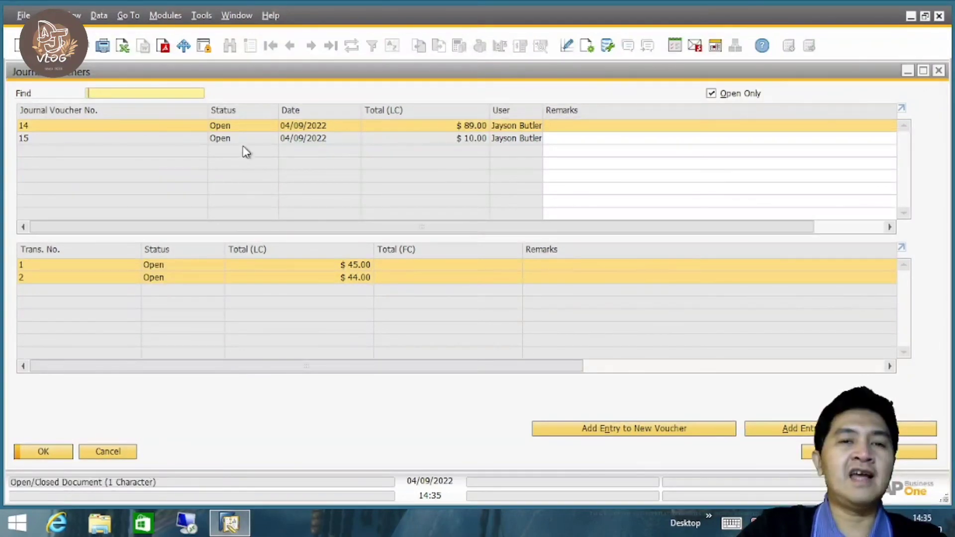
click(232, 139)
click(227, 125)
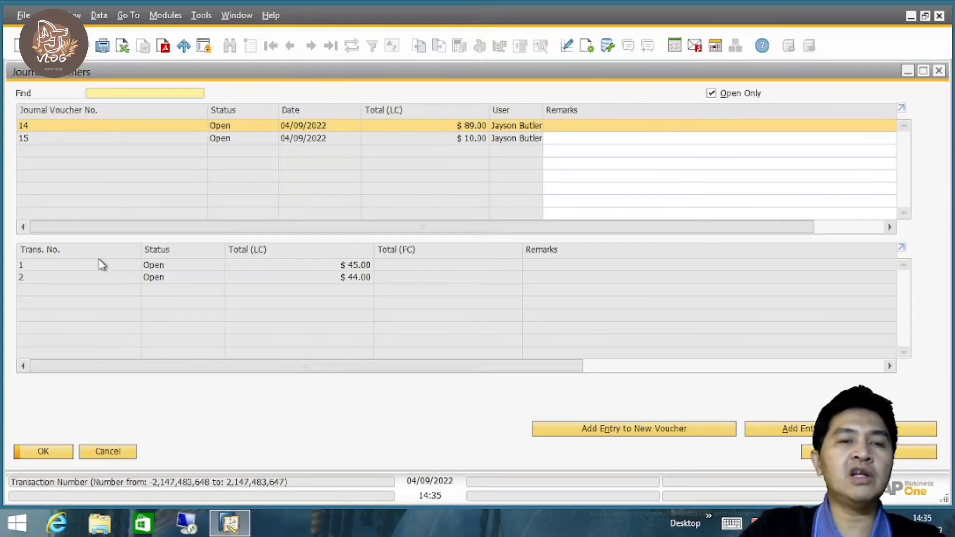
click(107, 452)
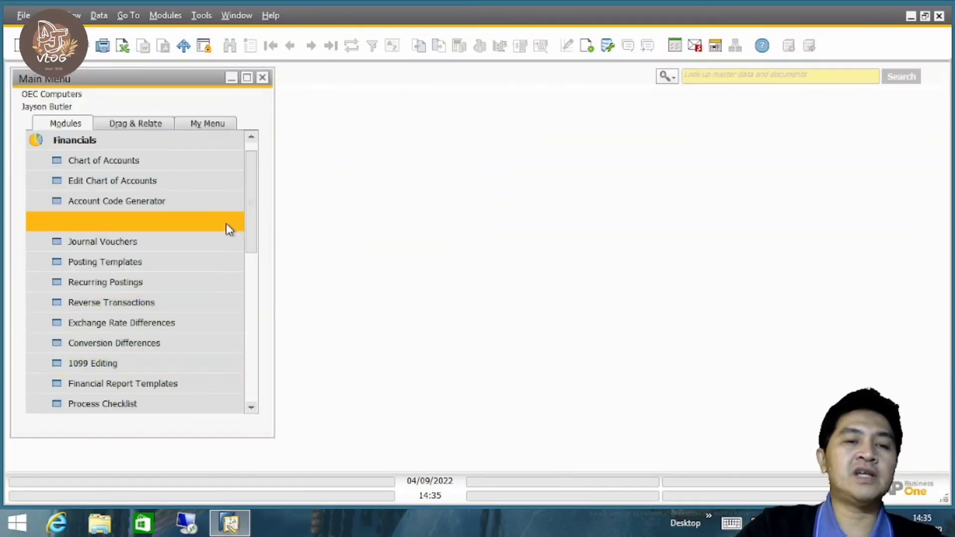
Run the Journal Voucher Report for open and closed vouchers with both date limits cleared, and look through its entries.
mouse_move(253, 206)
mouse_down()
mouse_move(249, 227)
mouse_move(254, 185)
mouse_move(252, 209)
mouse_up()
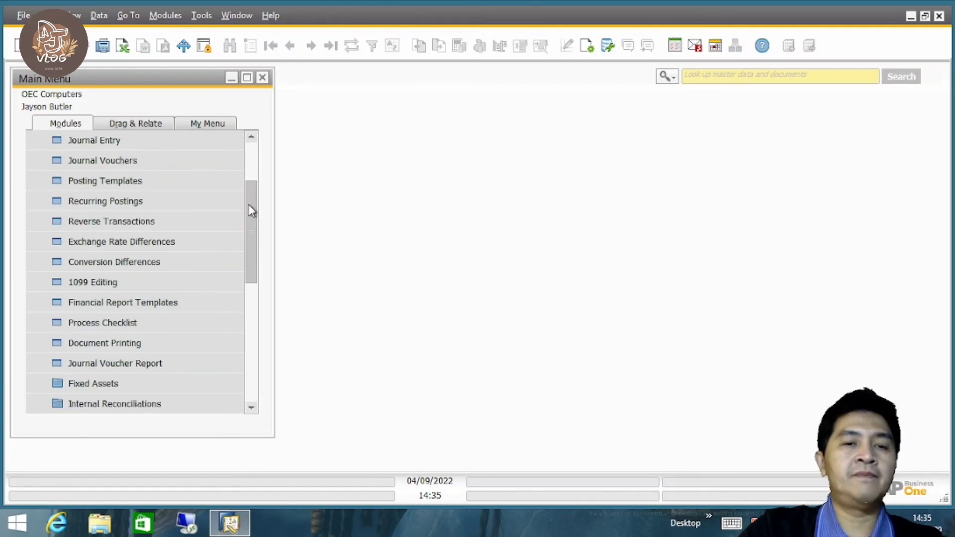
click(172, 365)
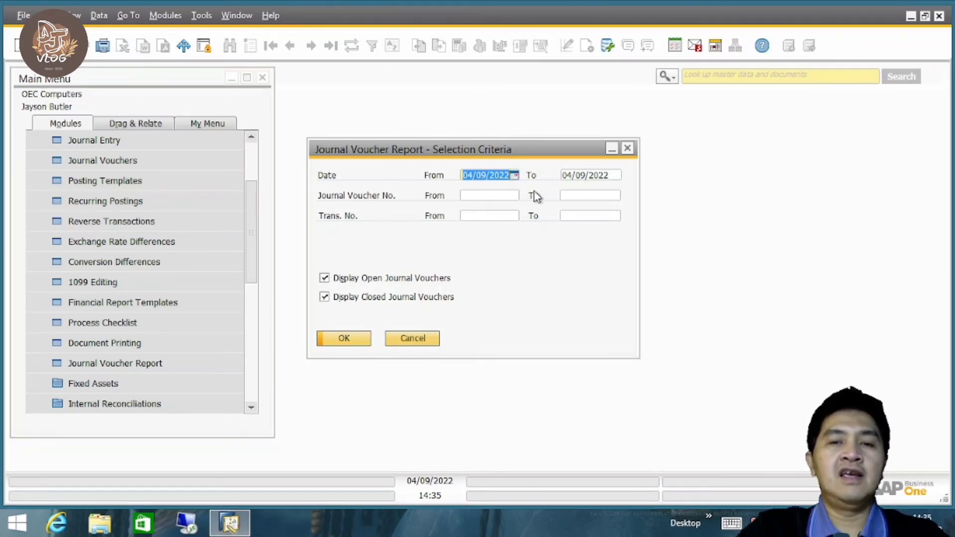
key(BackSpace)
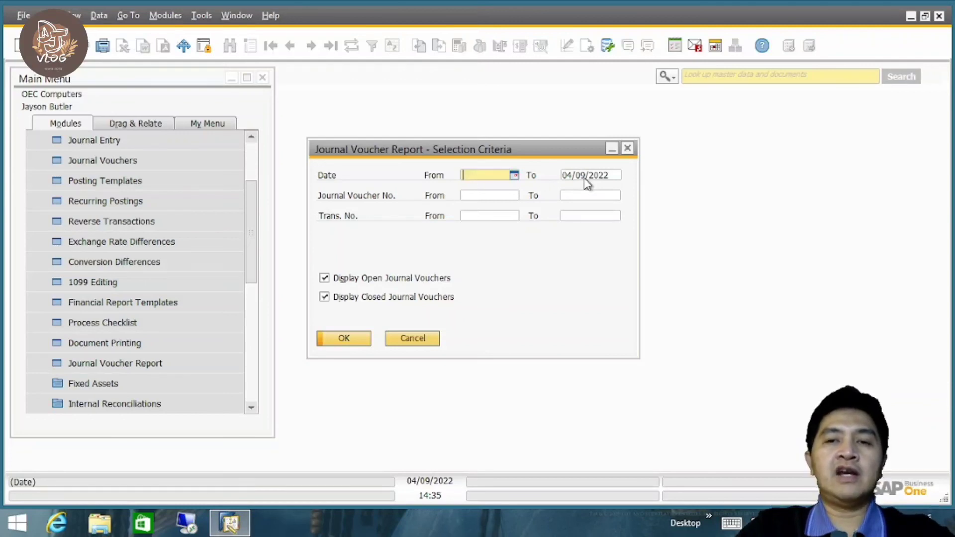
click(585, 177)
key(BackSpace)
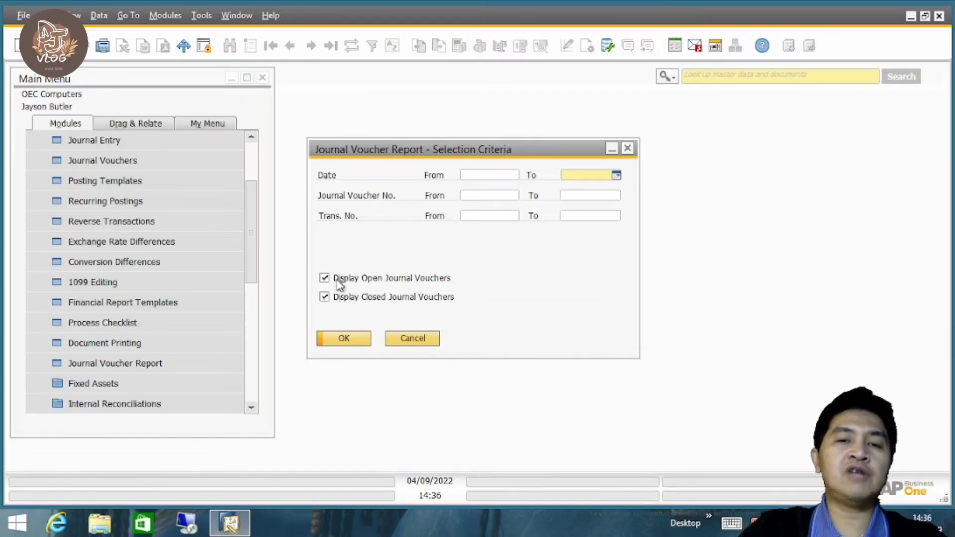
click(343, 338)
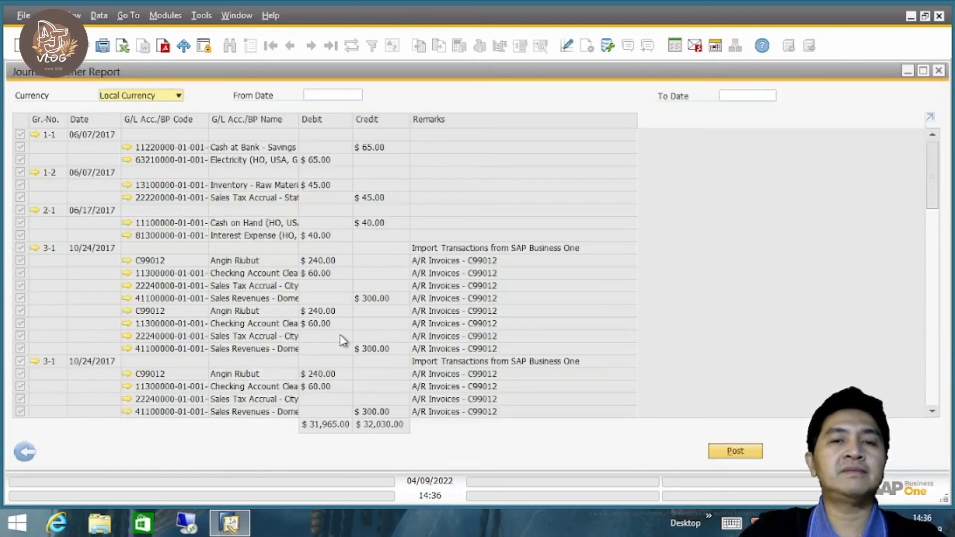
drag(934, 164, 932, 401)
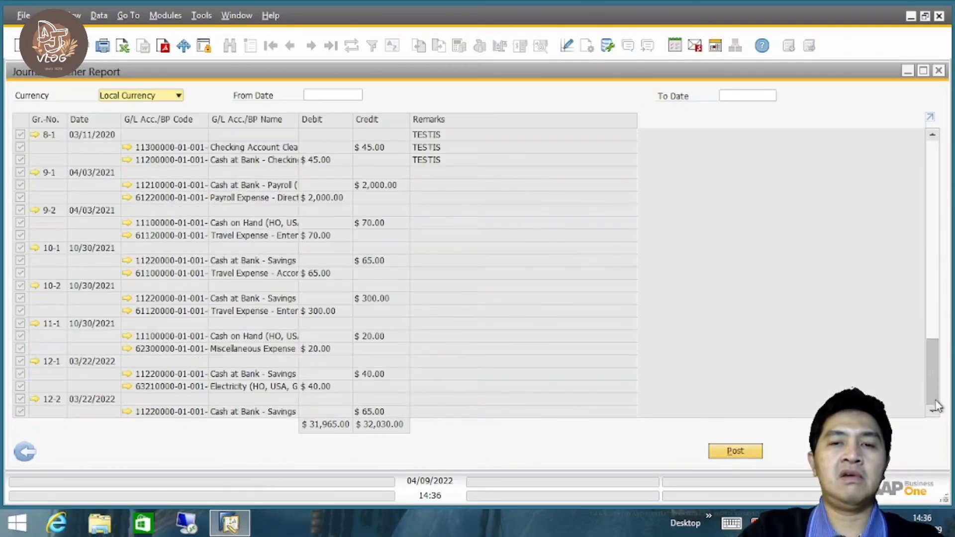
Rerun the Journal Voucher Report without closed journal vouchers and fit the column widths to their contents.
click(25, 453)
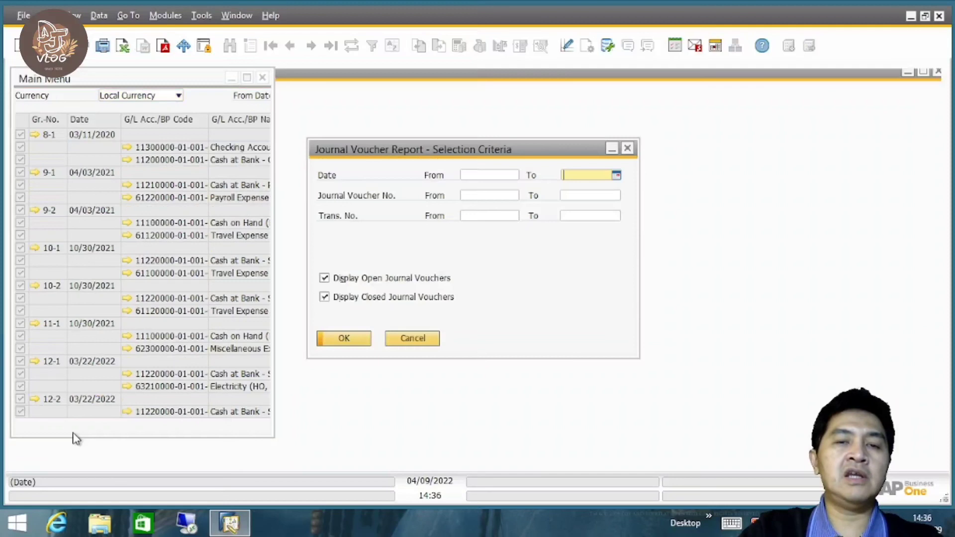
click(325, 298)
click(348, 340)
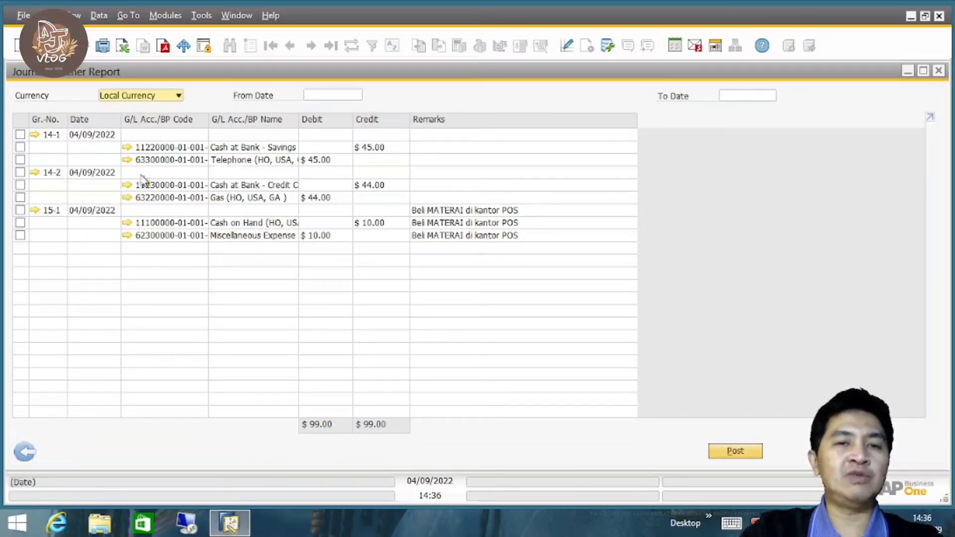
click(75, 15)
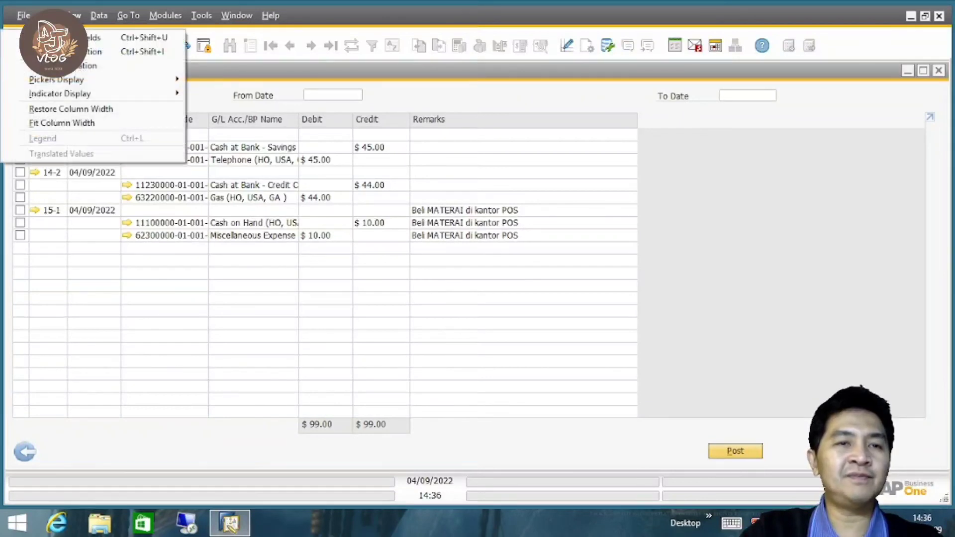
click(65, 123)
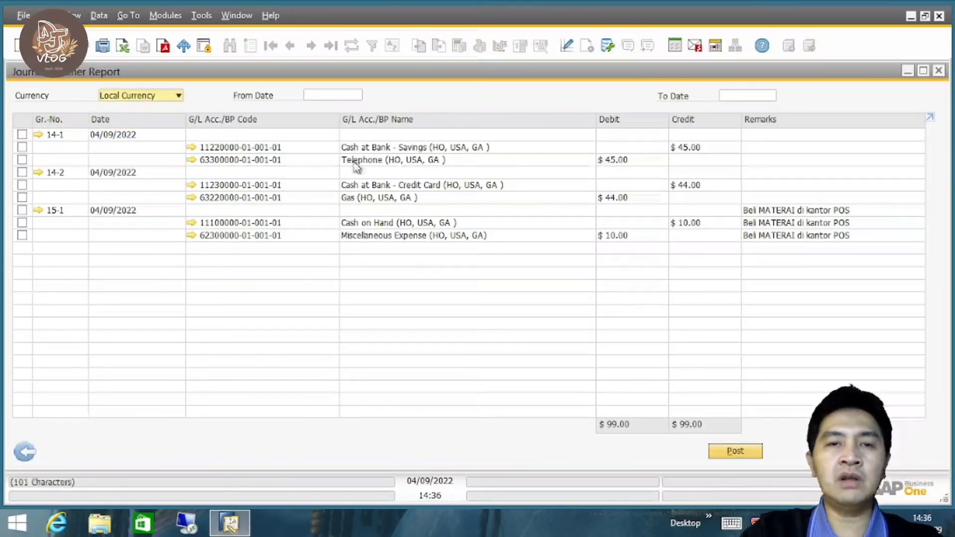
Mark voucher entries 14-1, 14-2 and 15-1 for posting and check the details of entry 15-1.
click(22, 139)
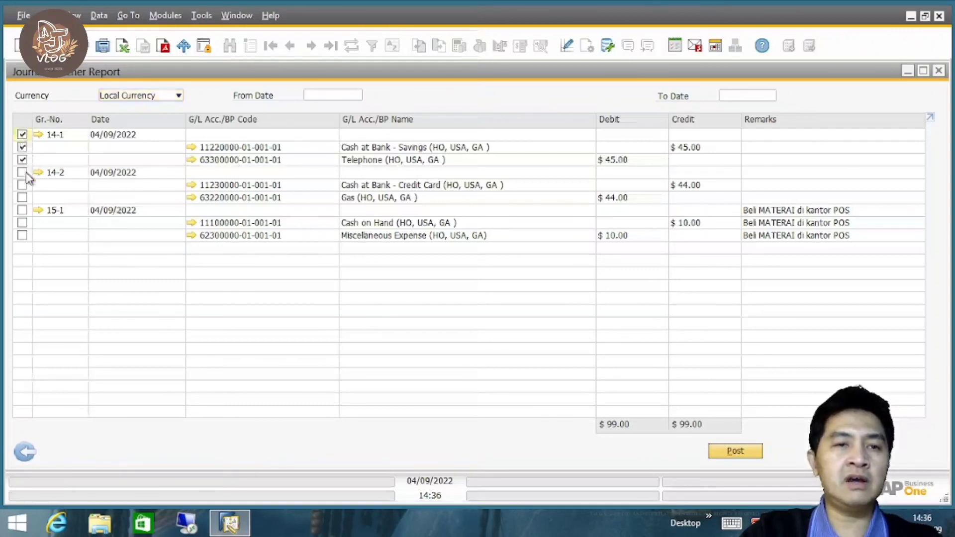
click(22, 210)
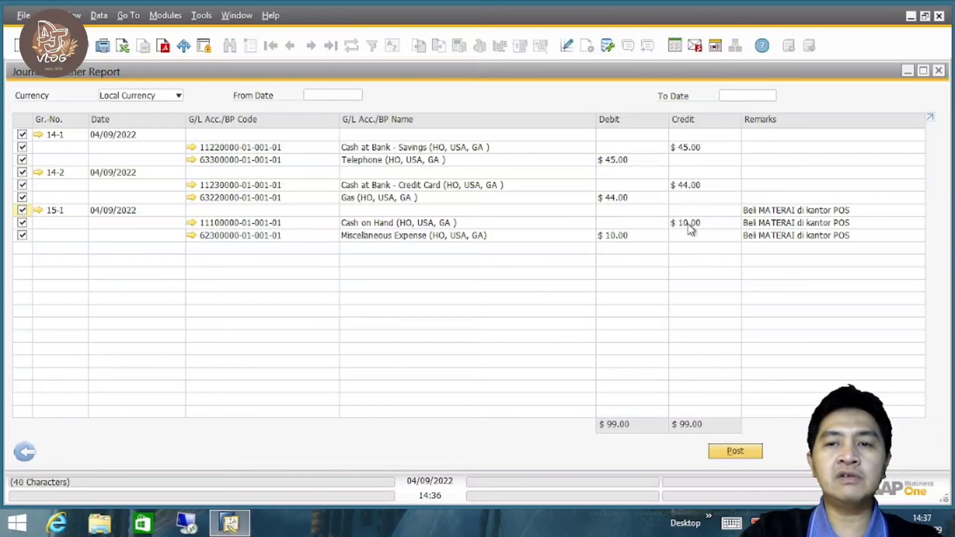
click(39, 210)
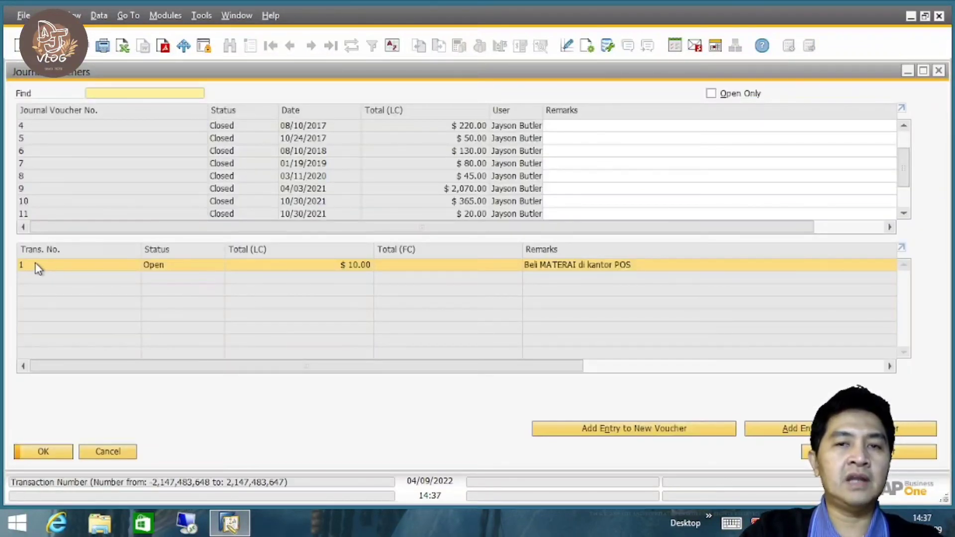
double_click(37, 266)
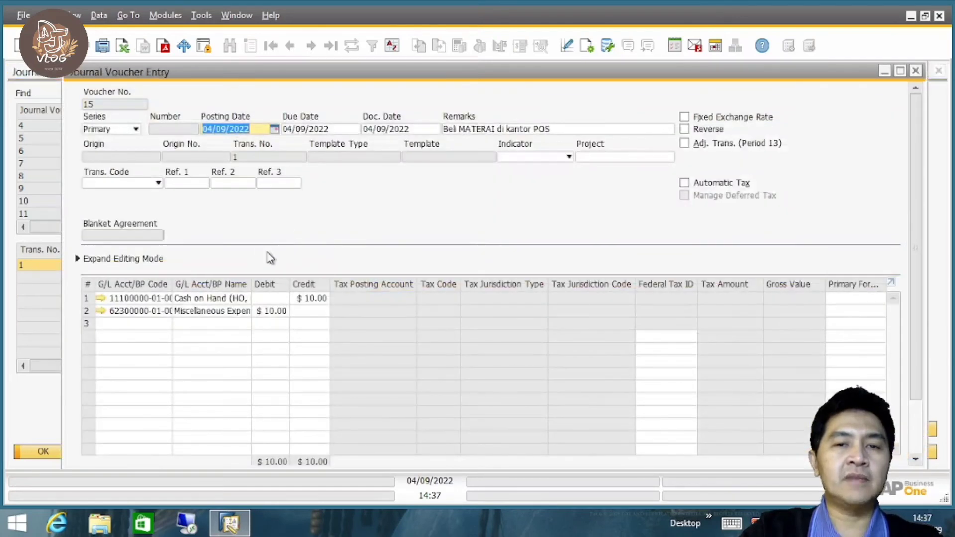
click(916, 71)
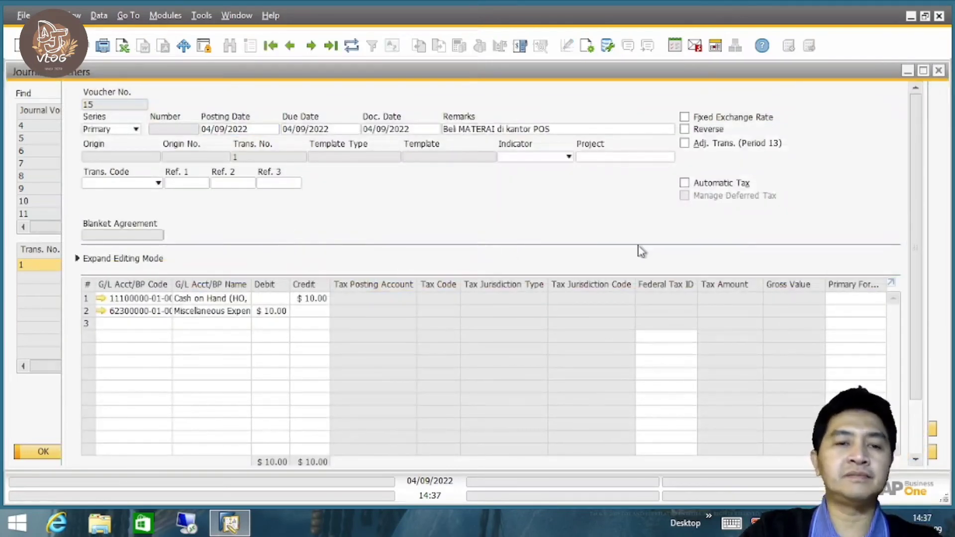
click(120, 452)
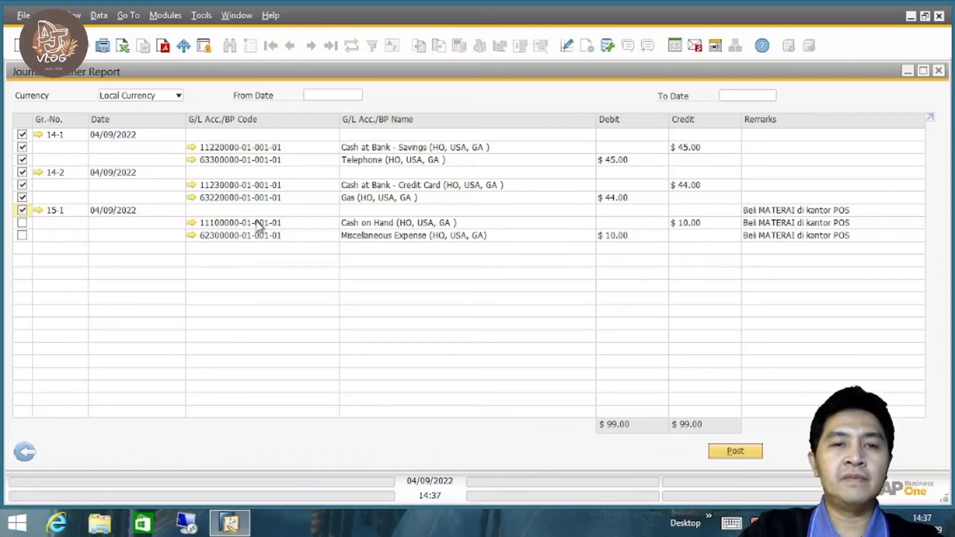
Make sure all lines of entries 14-1, 14-2 and 15-1 are marked, post them, and close the report.
click(22, 134)
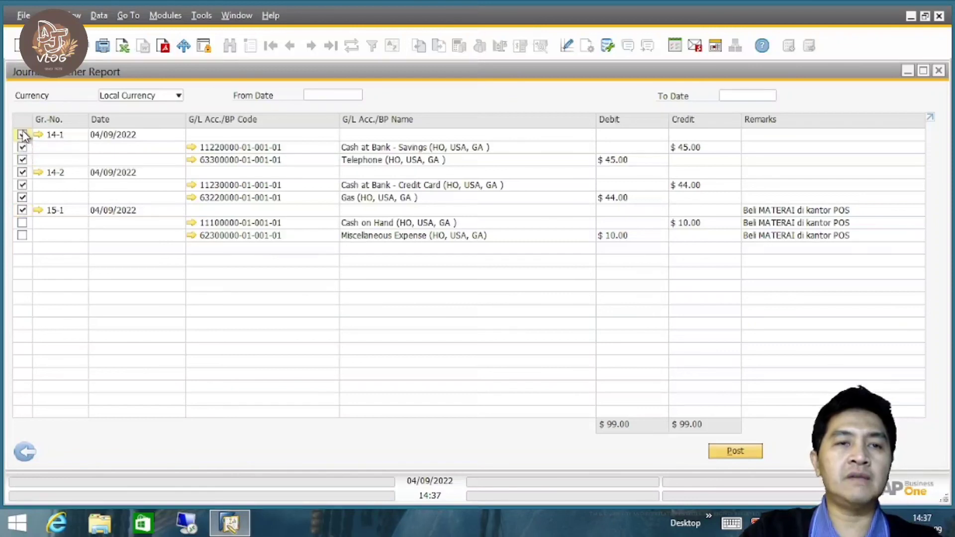
click(22, 213)
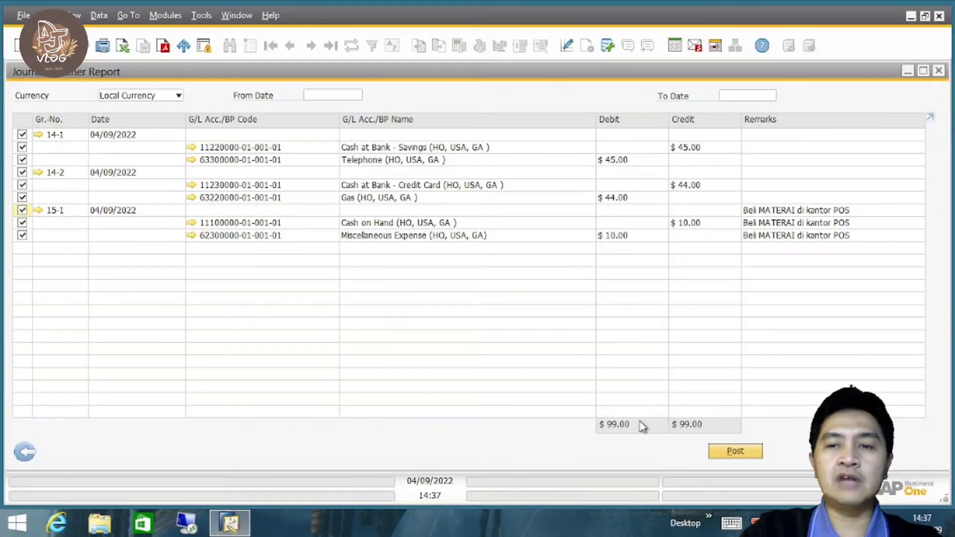
click(735, 451)
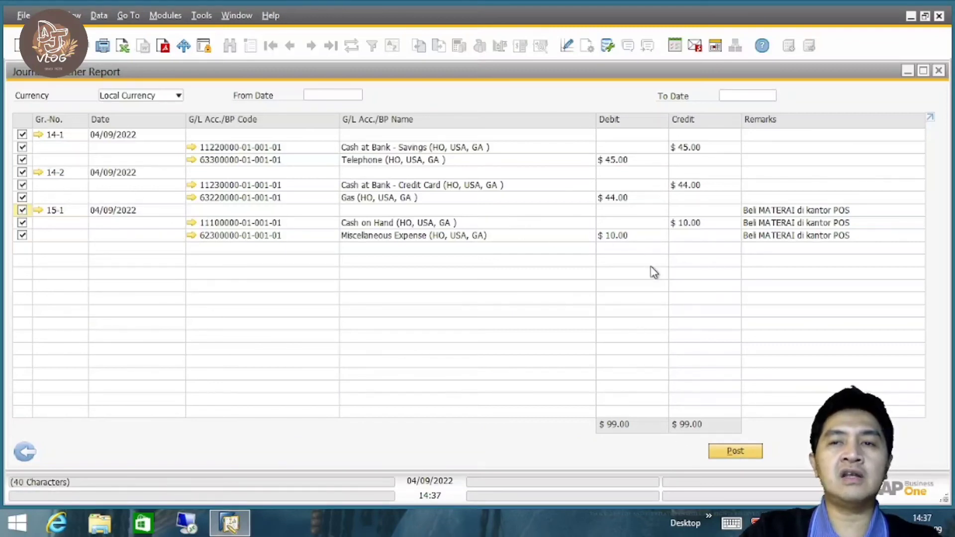
click(735, 452)
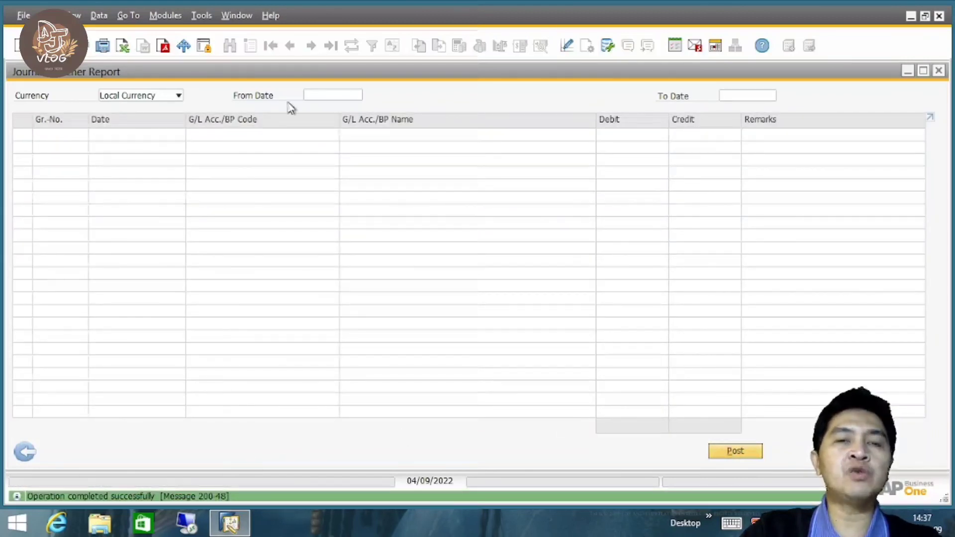
click(24, 452)
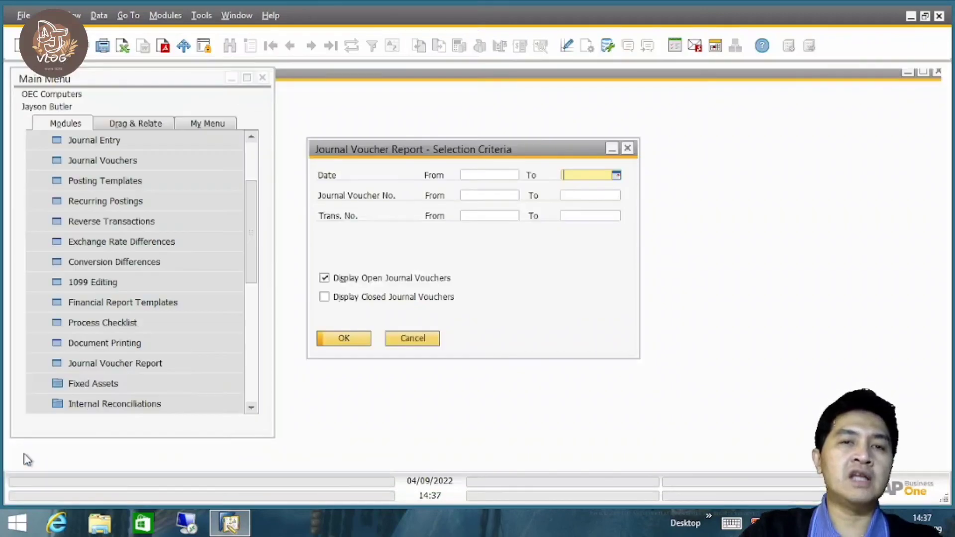
click(423, 341)
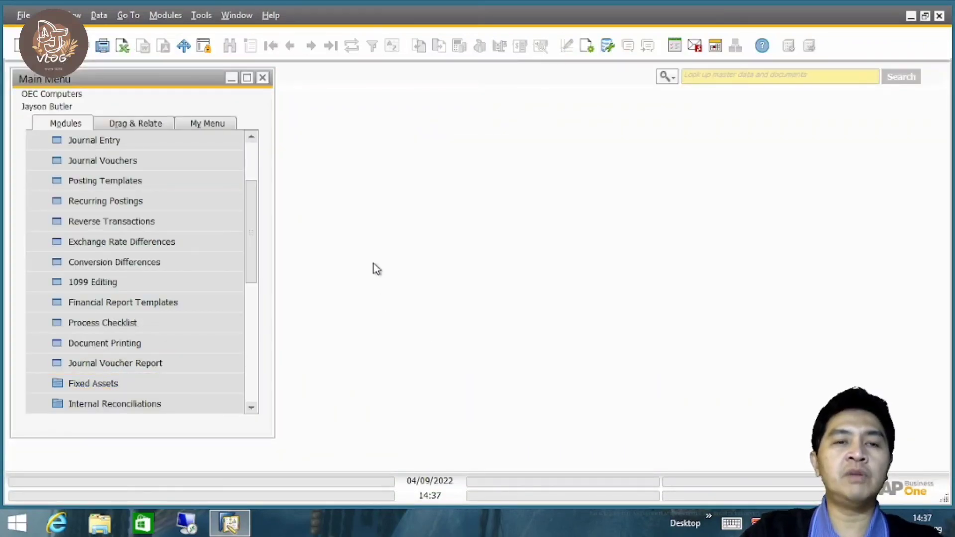
Browse the latest journal entries to check the postings made from the journal vouchers, and close the Journal Entry window.
drag(252, 245, 255, 232)
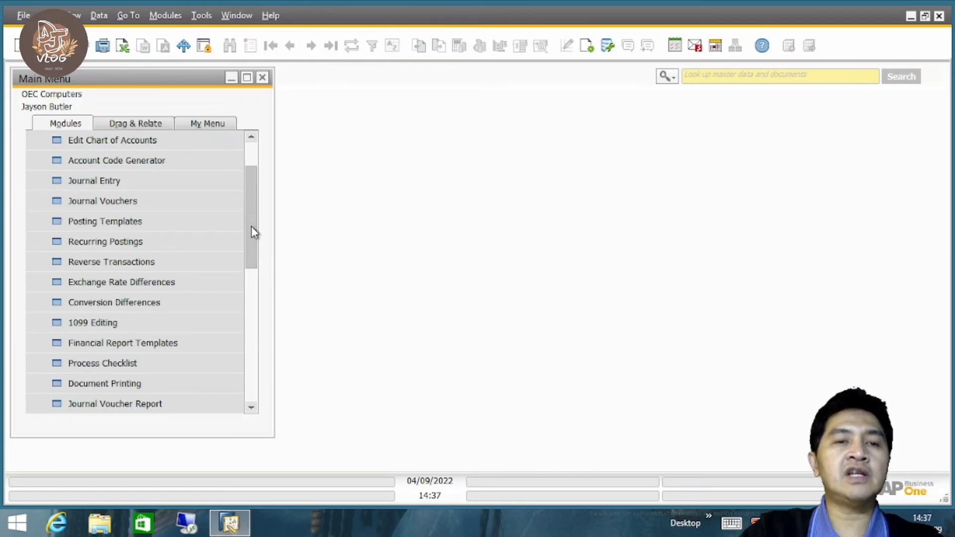
click(150, 185)
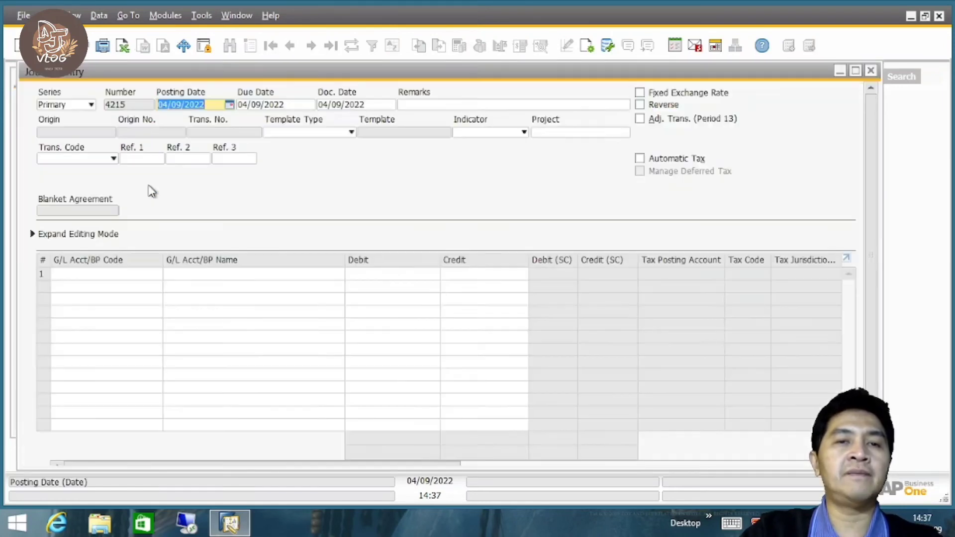
click(333, 49)
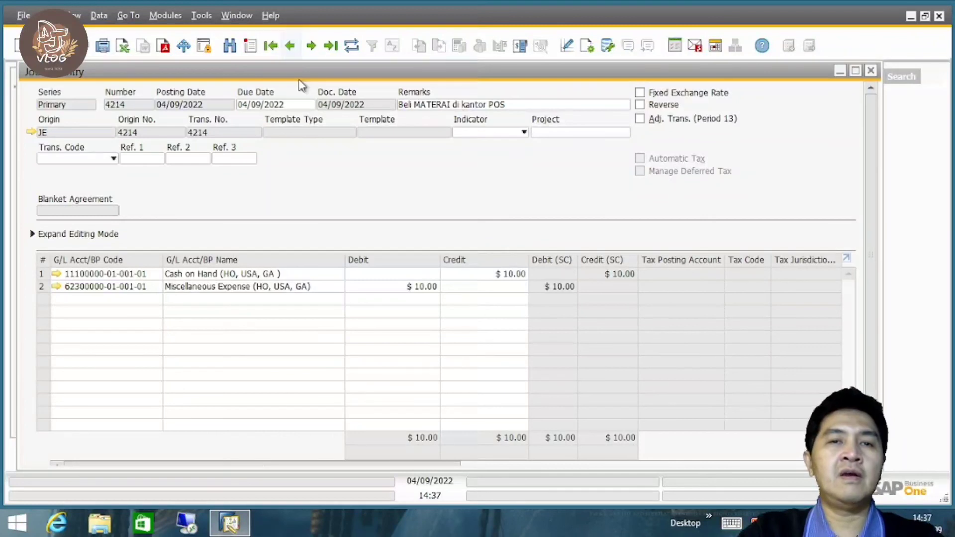
click(291, 46)
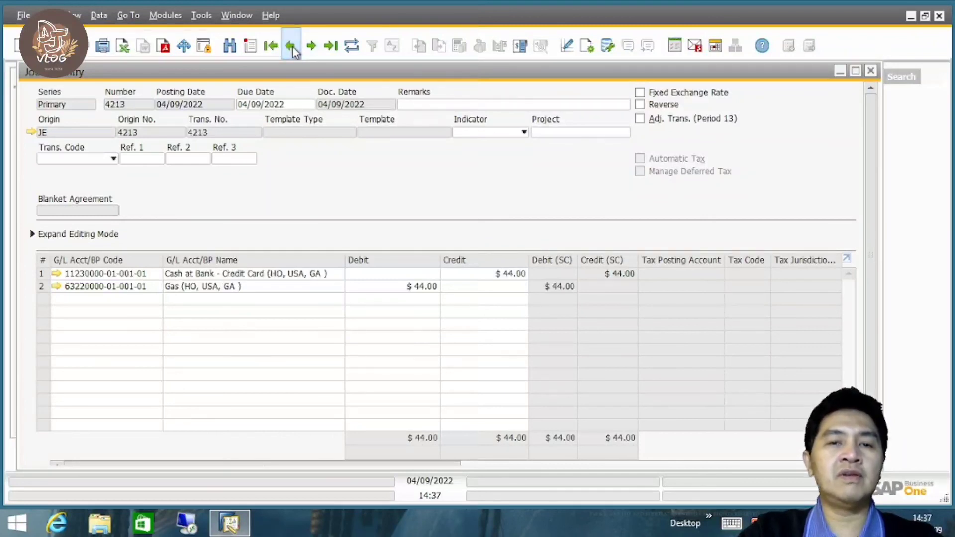
click(292, 46)
click(292, 46)
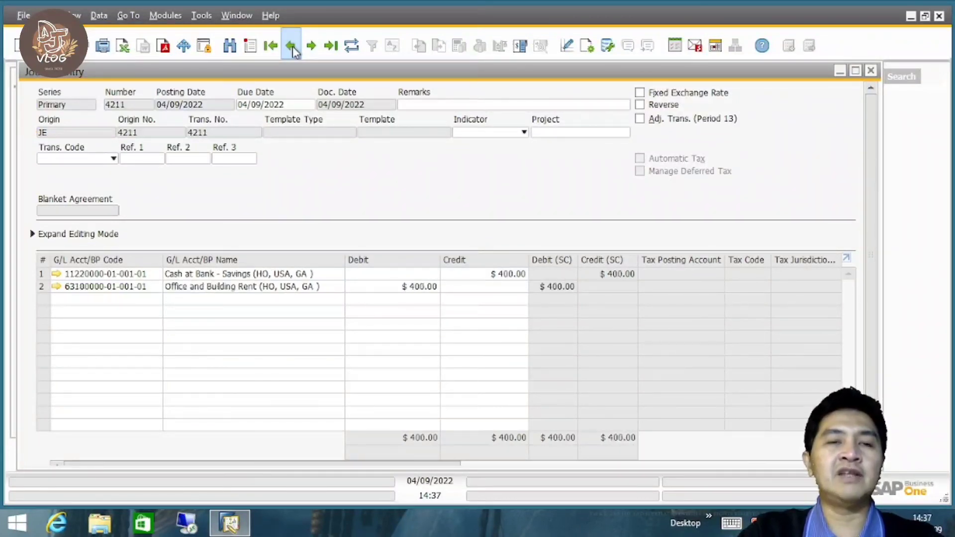
click(311, 45)
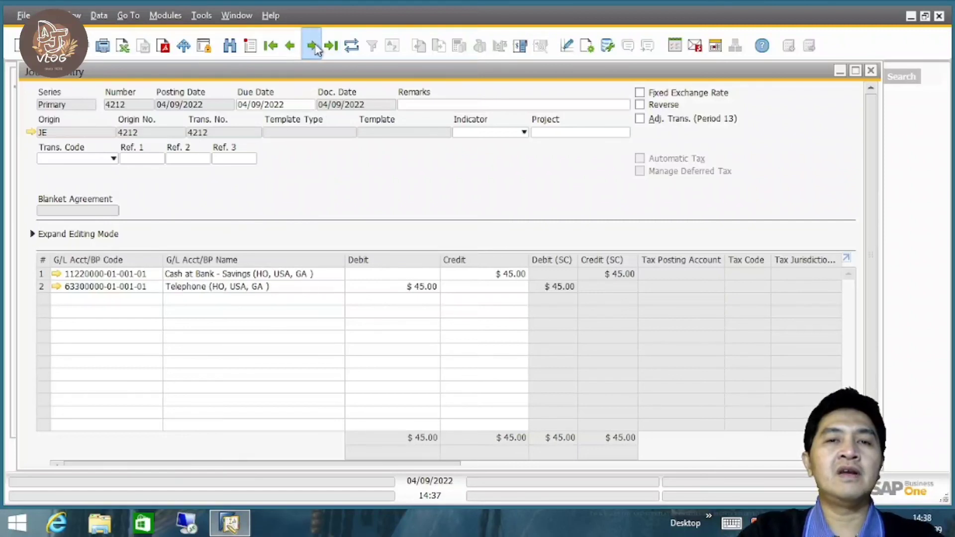
click(311, 46)
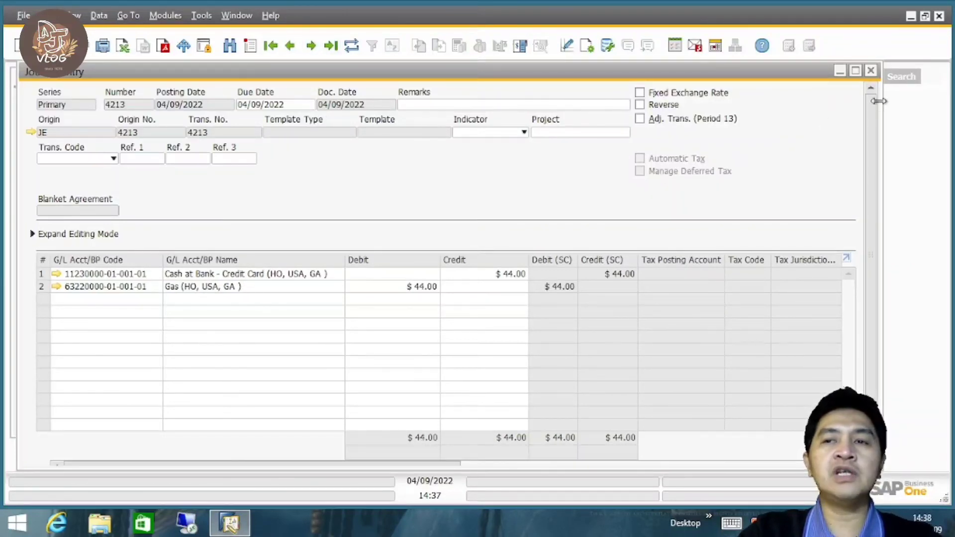
click(870, 70)
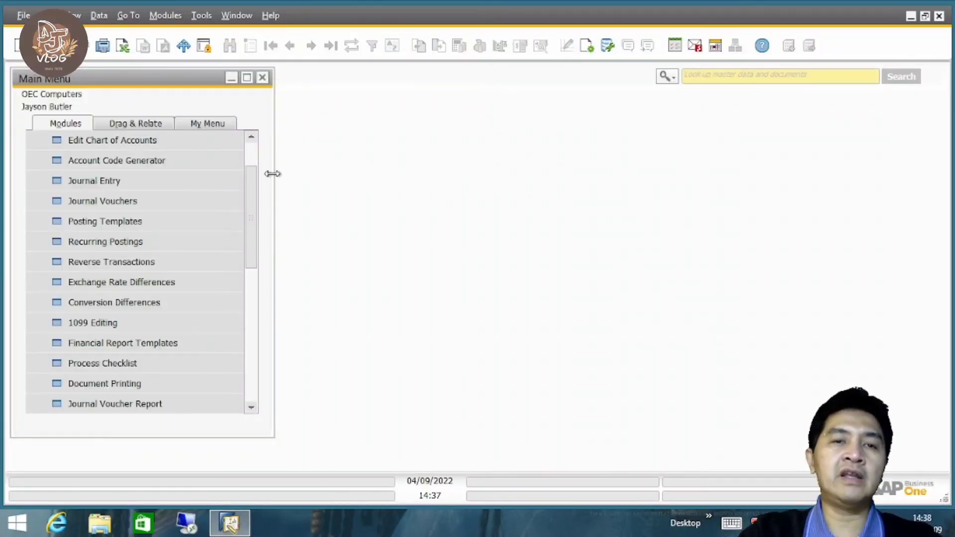
Collapse the Financials module in the main menu.
drag(258, 198, 255, 160)
click(155, 166)
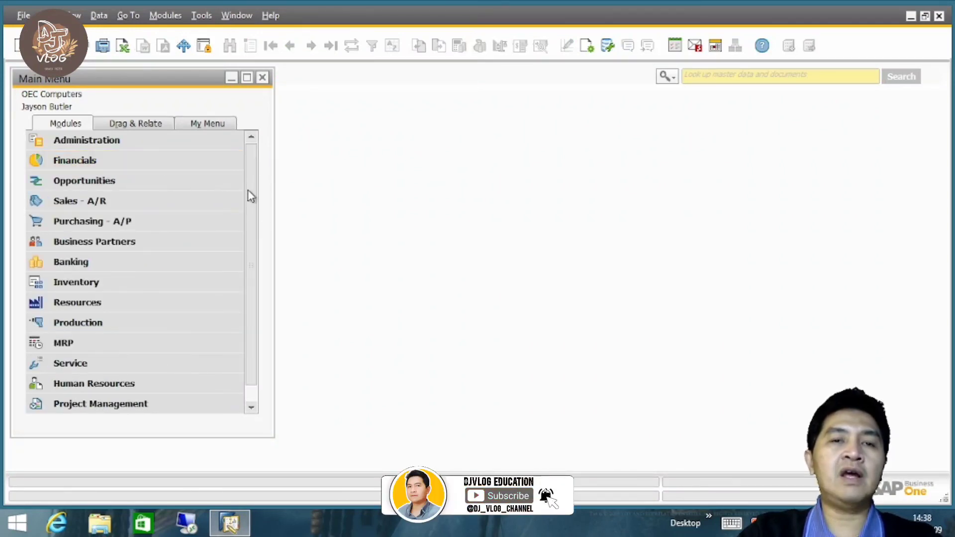
drag(255, 230, 253, 164)
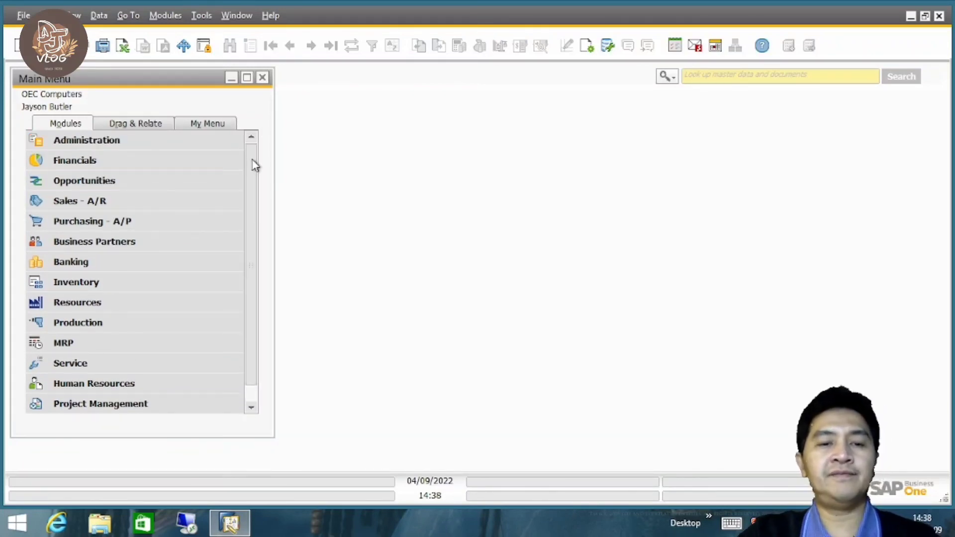